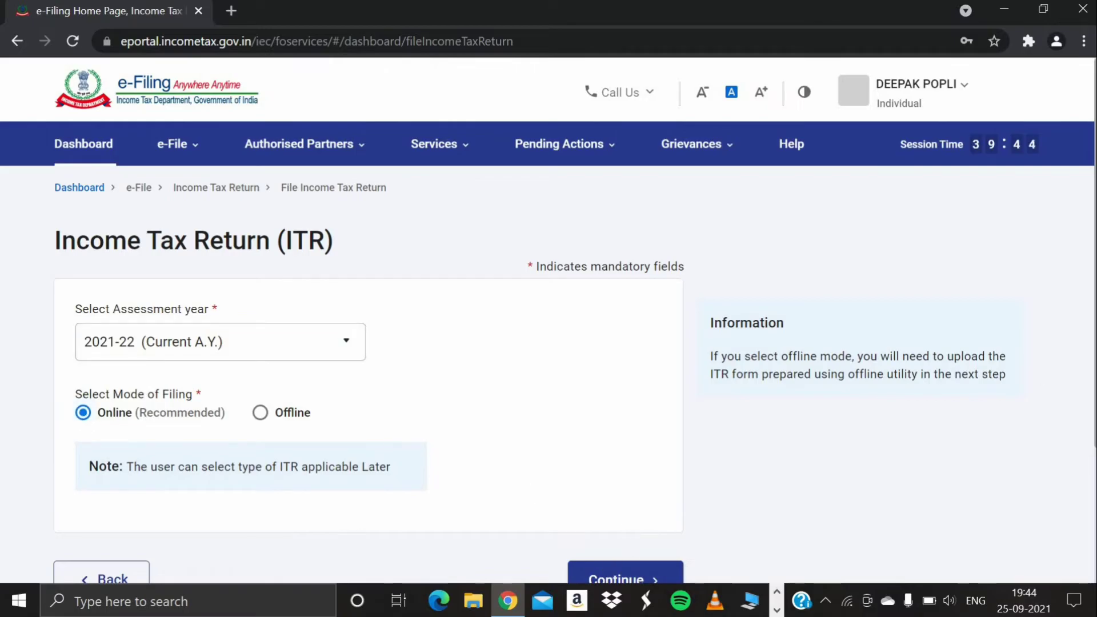
- Start an online income tax return filing for assessment year 2021-22 with the Individual status
scroll(634, 499, "down", 1)
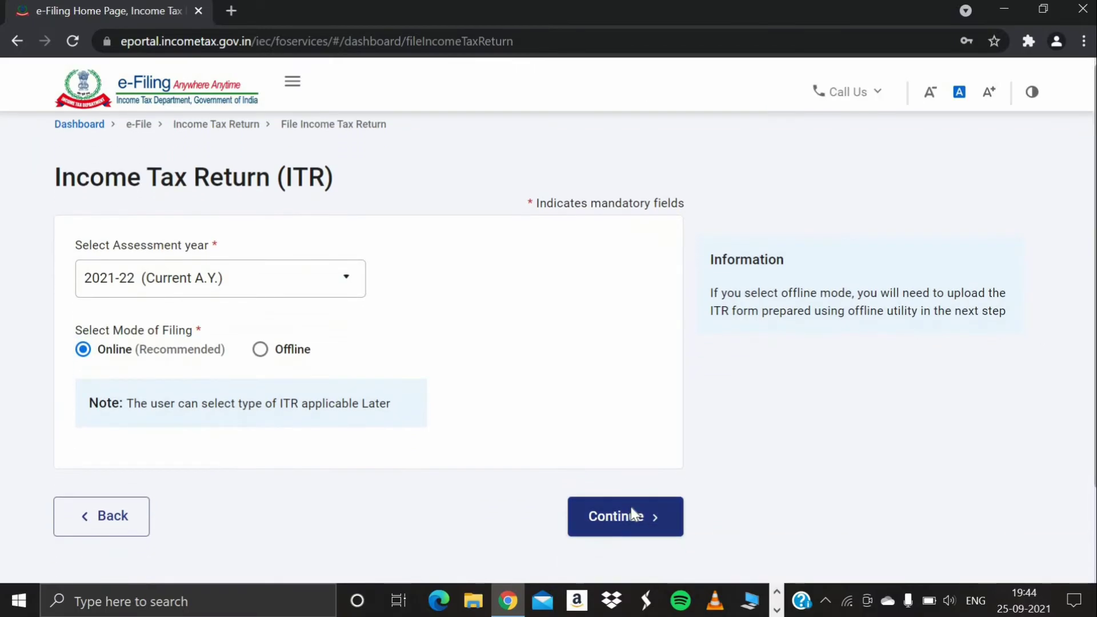
left_click(632, 514)
left_click(876, 491)
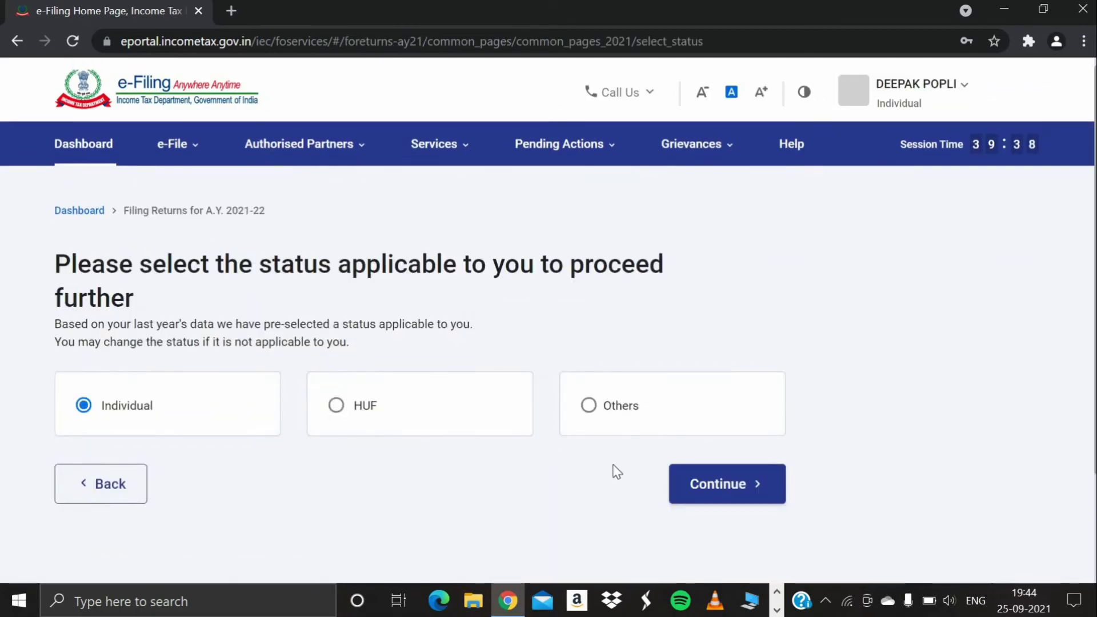
left_click(713, 485)
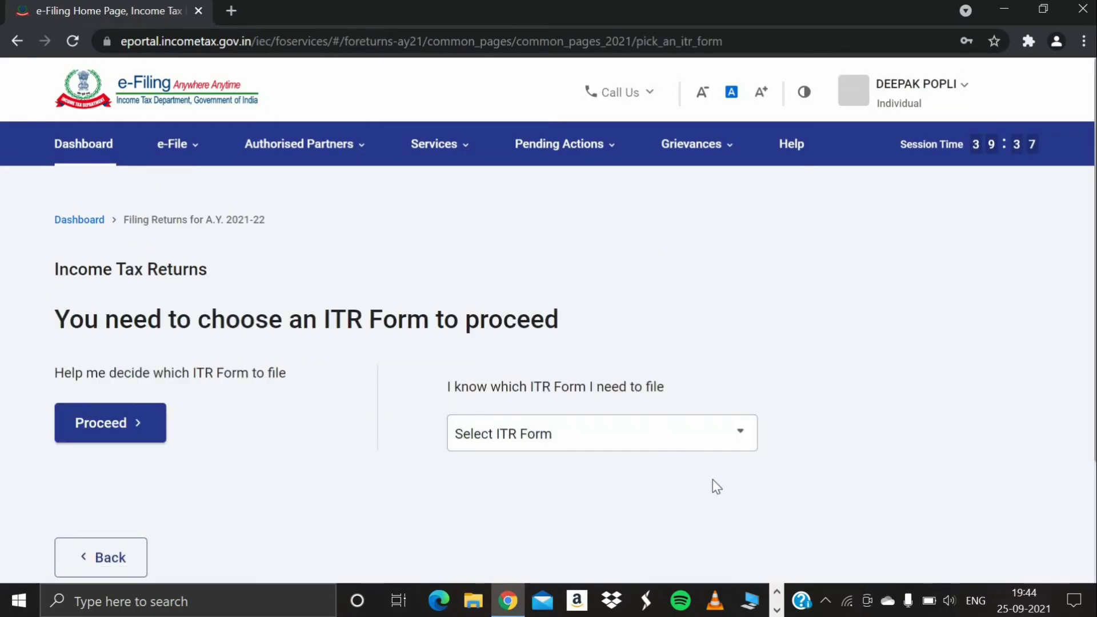
- Choose the ITR-3 form and get started with the return
left_click(658, 437)
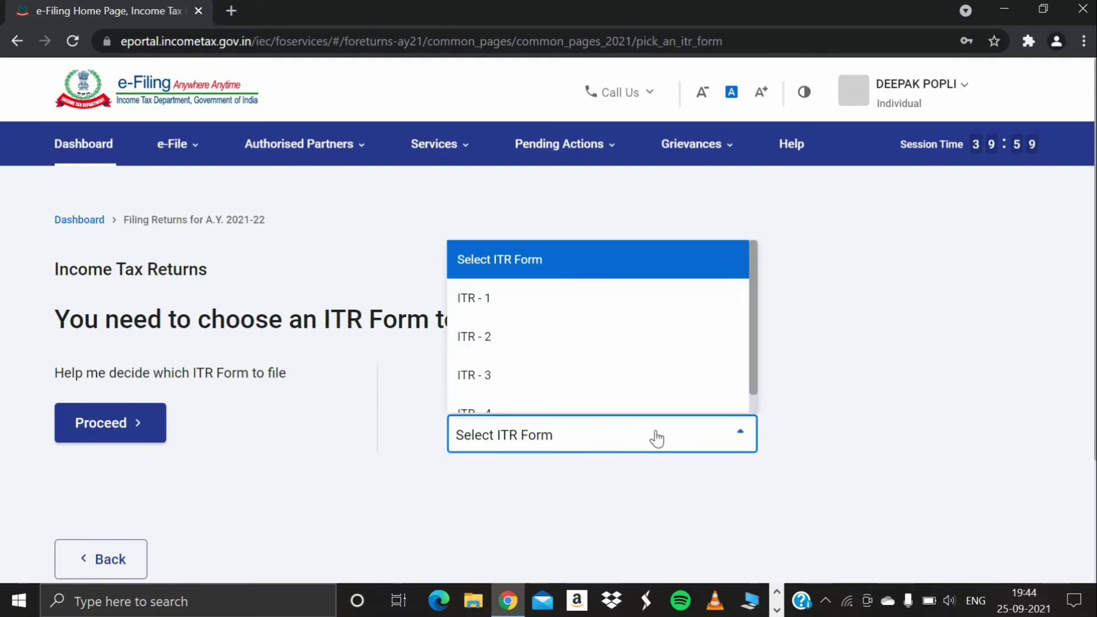
left_click(587, 379)
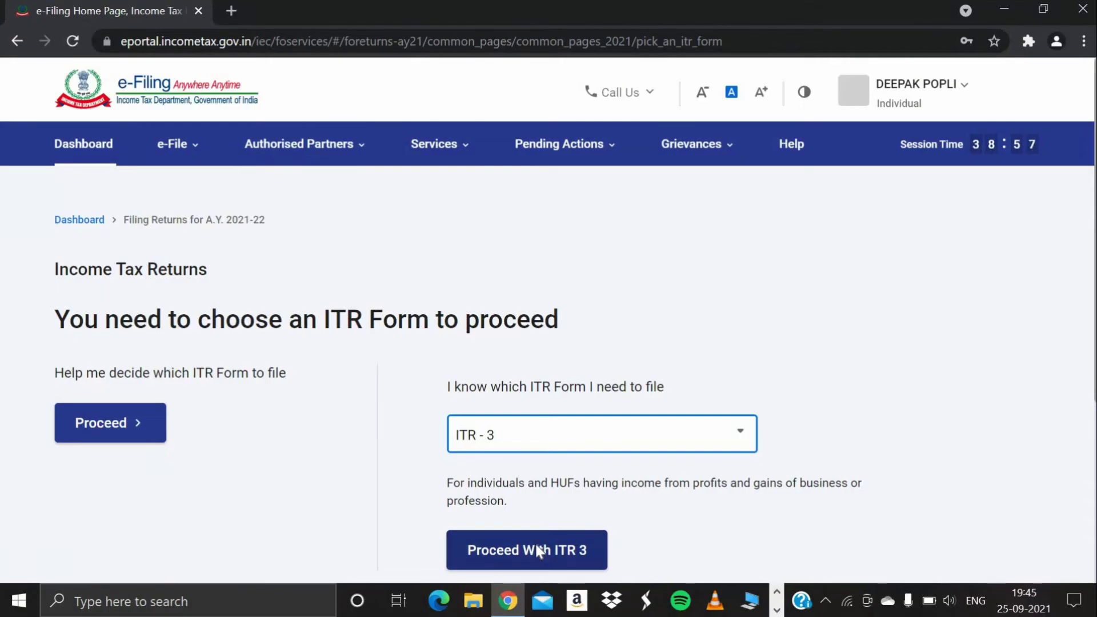
left_click(534, 550)
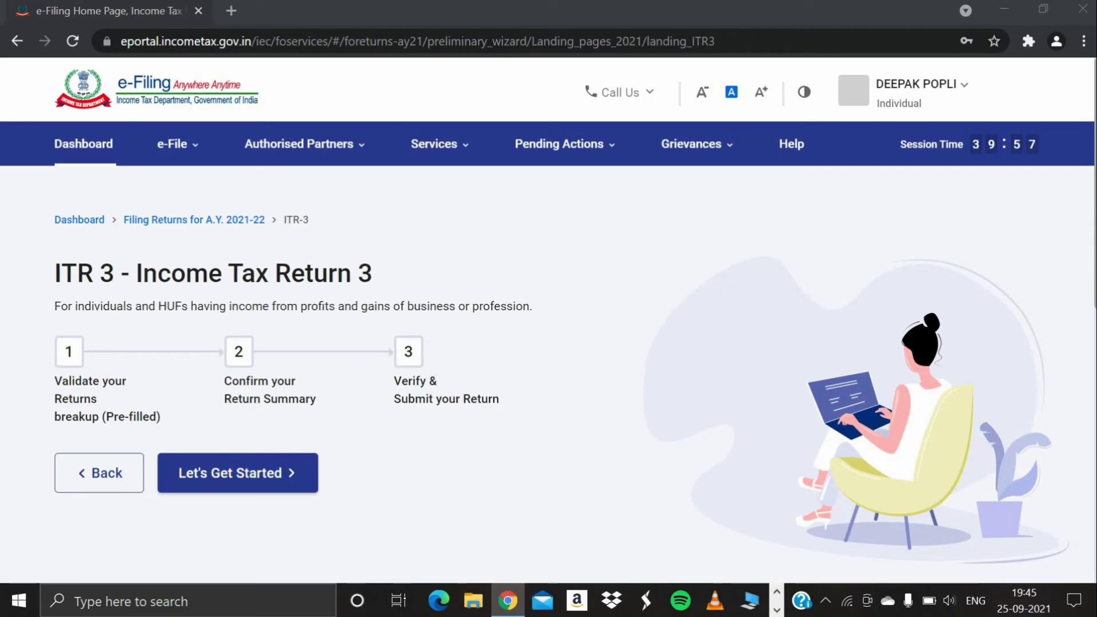
left_click(273, 460)
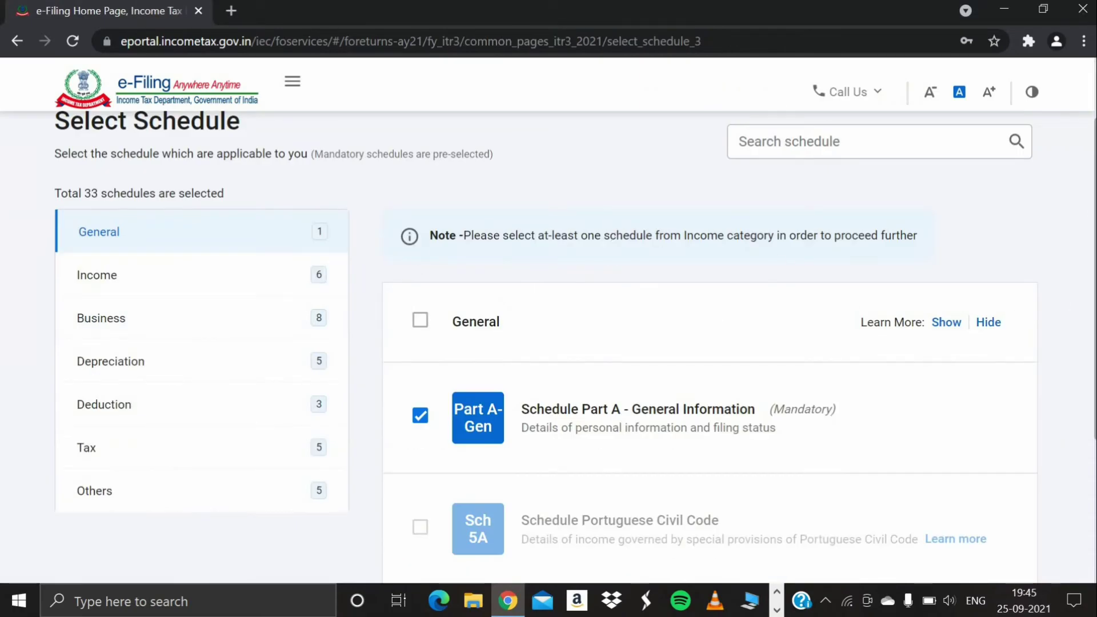
- Deselect Schedule 115AD(1)(iii) provision in the Income category of the schedule selection
scroll(548, 342, "down", 1)
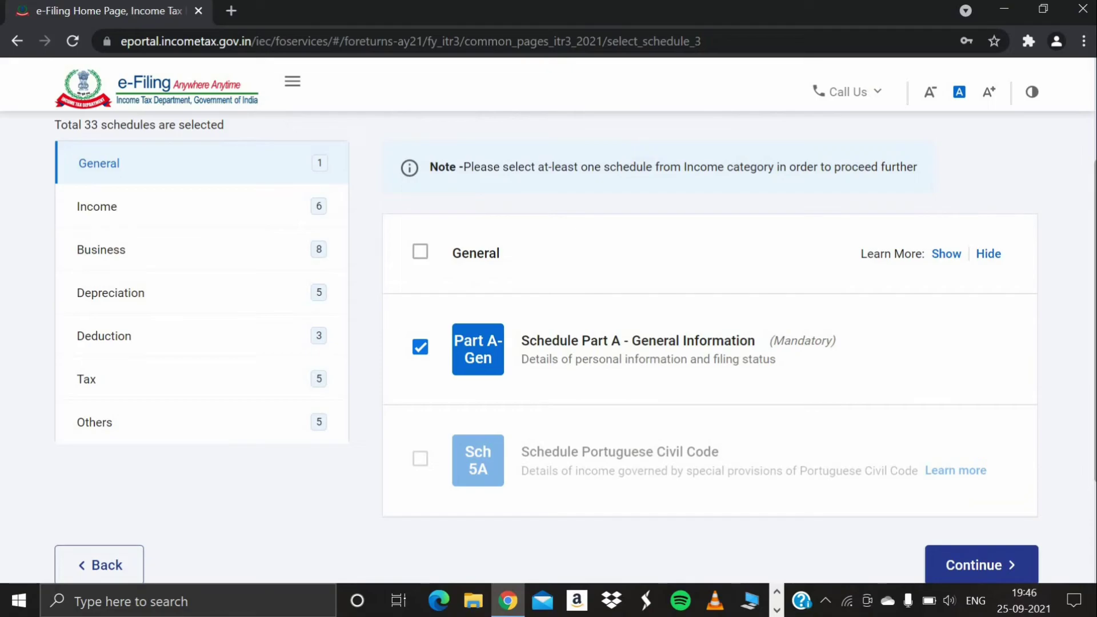
left_click(231, 223)
scroll(792, 228, "down", 2)
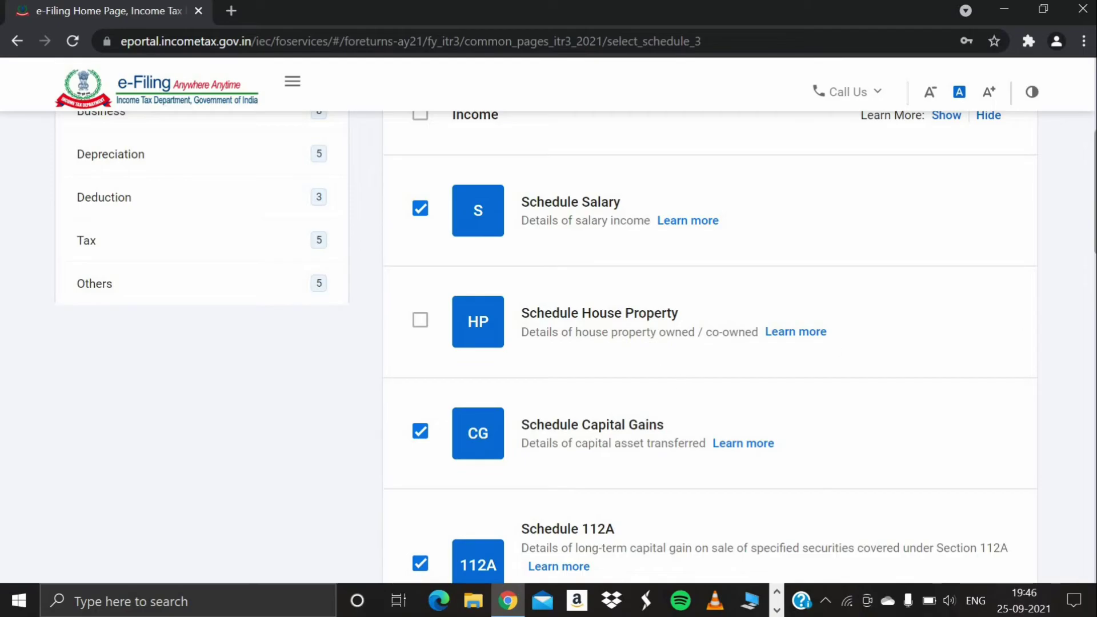
scroll(662, 320, "down", 3)
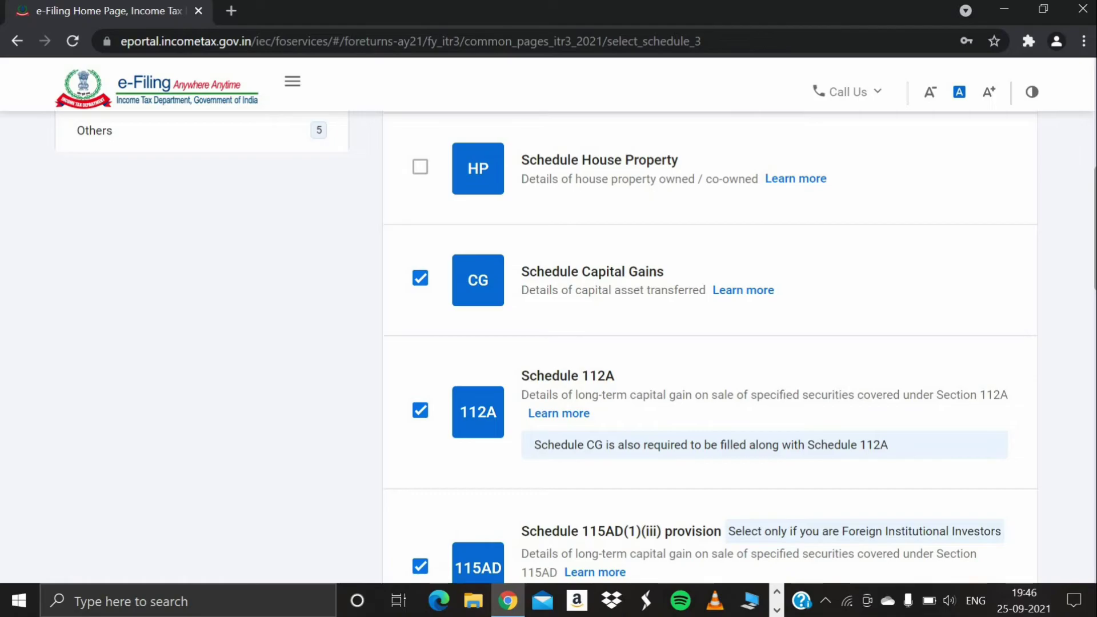
scroll(700, 269, "down", 1)
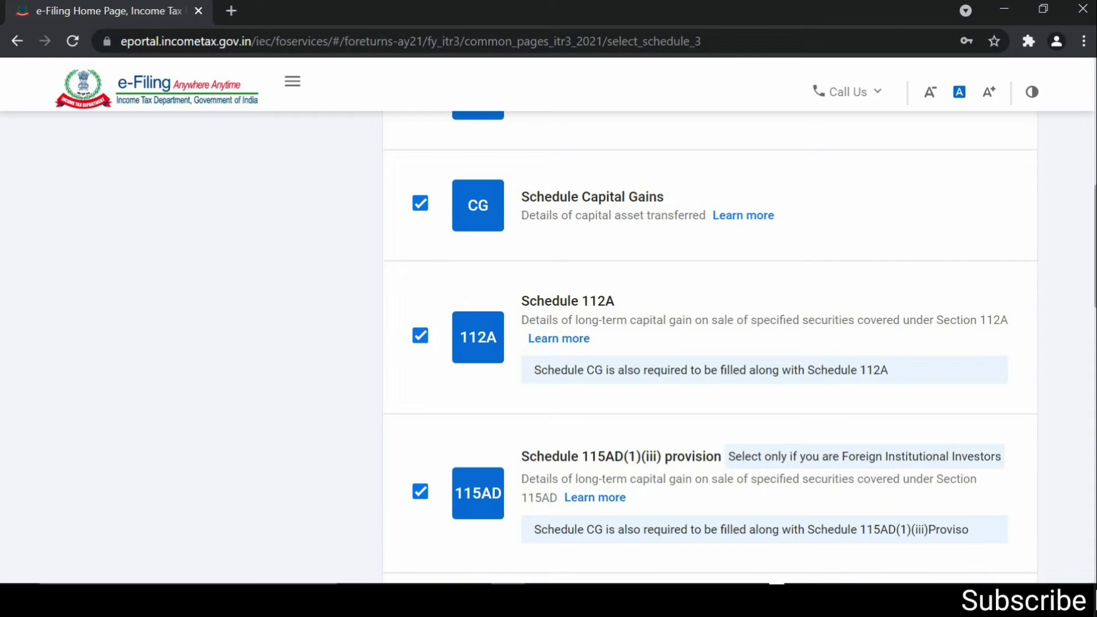
scroll(962, 196, "down", 5)
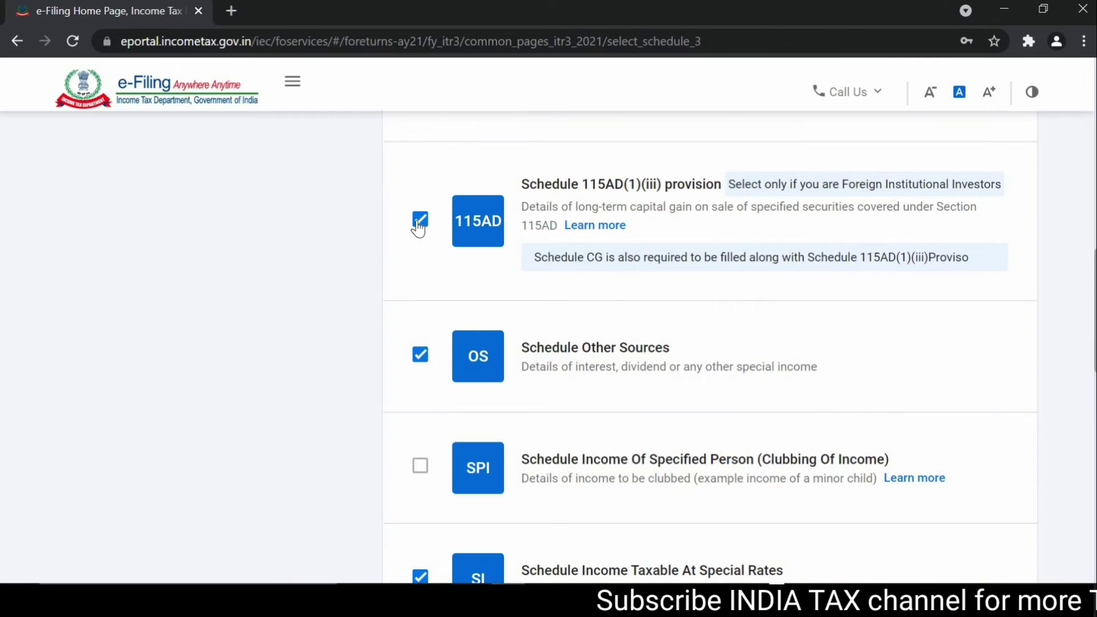
left_click(533, 181)
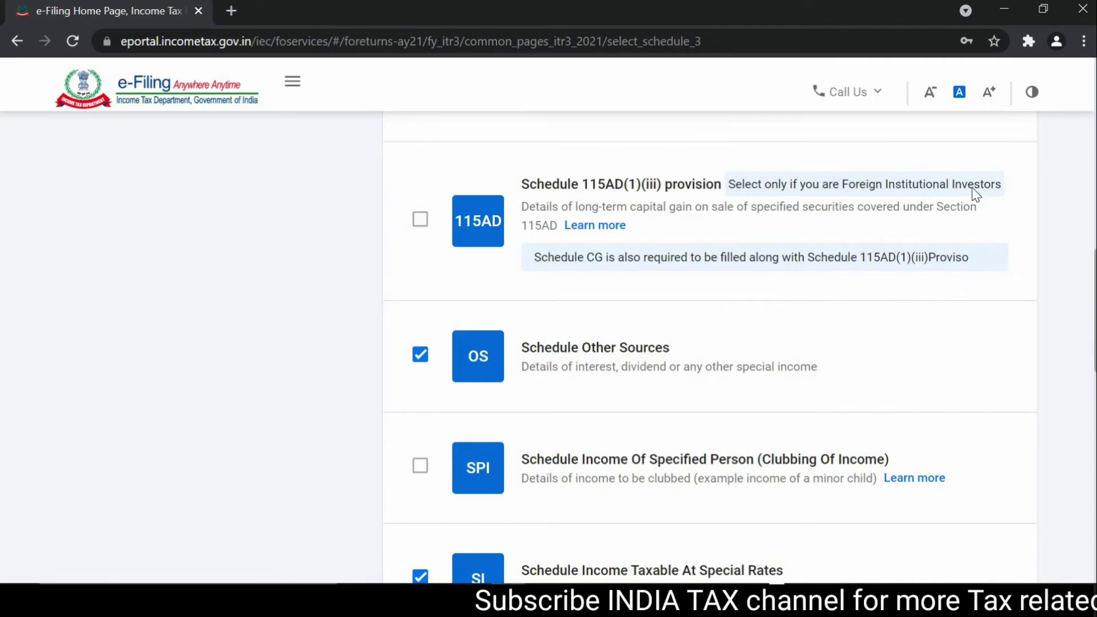
- Select Schedule Exempt Income in the Income category and clear it again
scroll(972, 187, "down", 1)
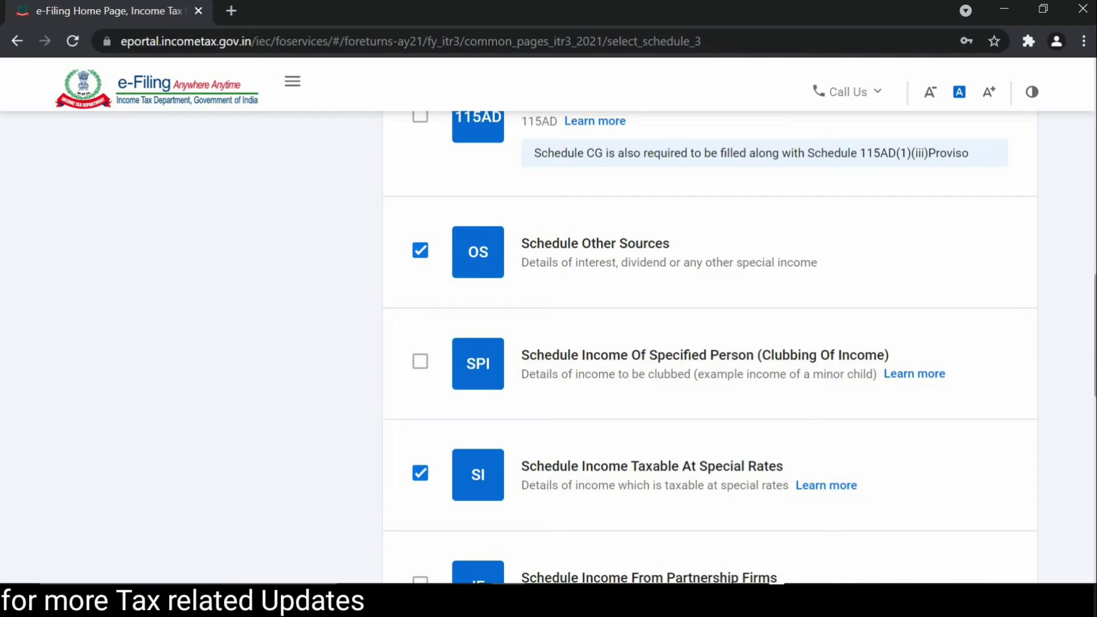
scroll(710, 342, "down", 2)
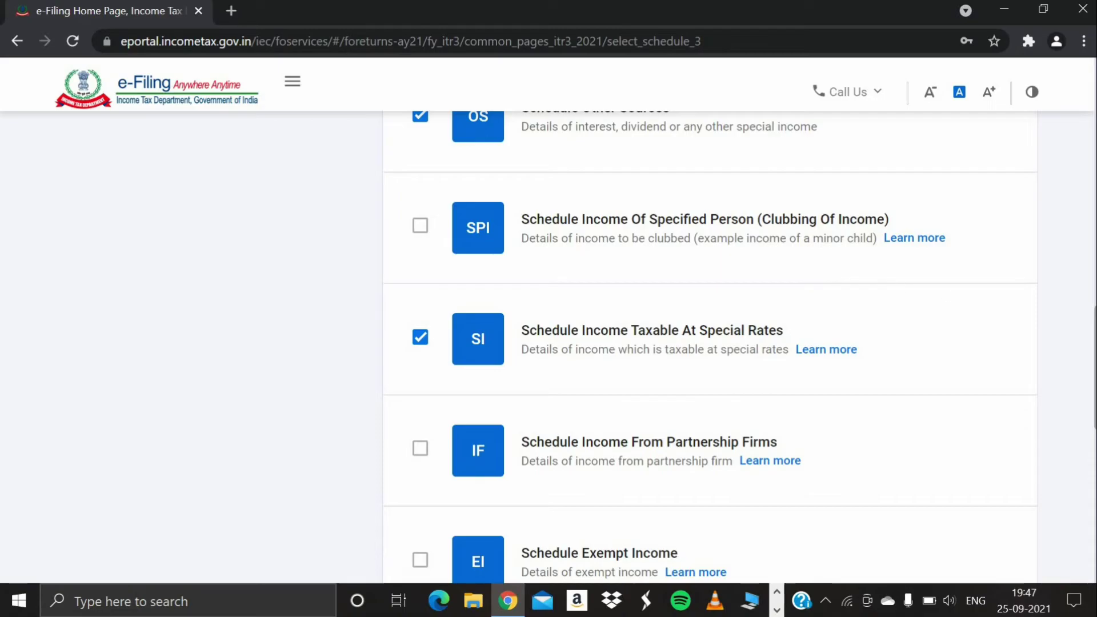
scroll(847, 333, "down", 3)
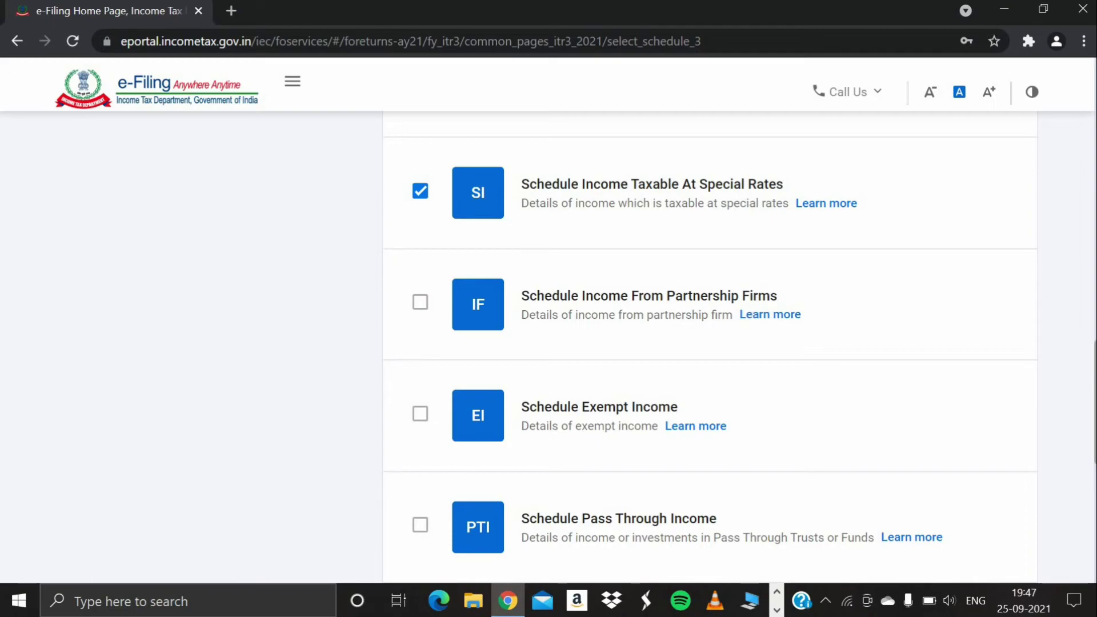
scroll(710, 349, "down", 2)
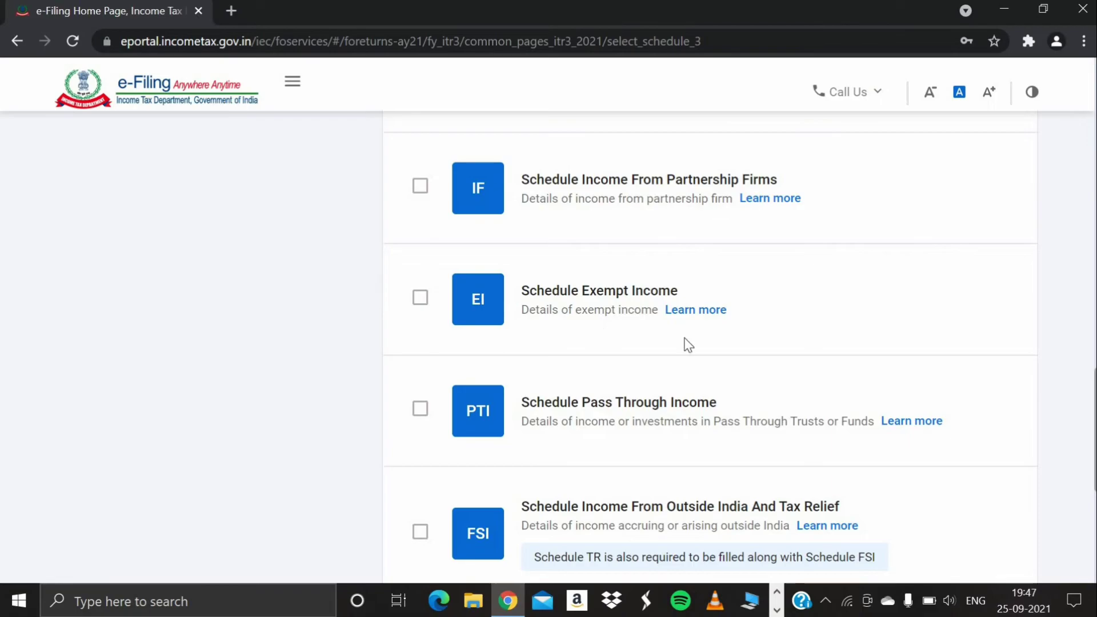
left_click(420, 298)
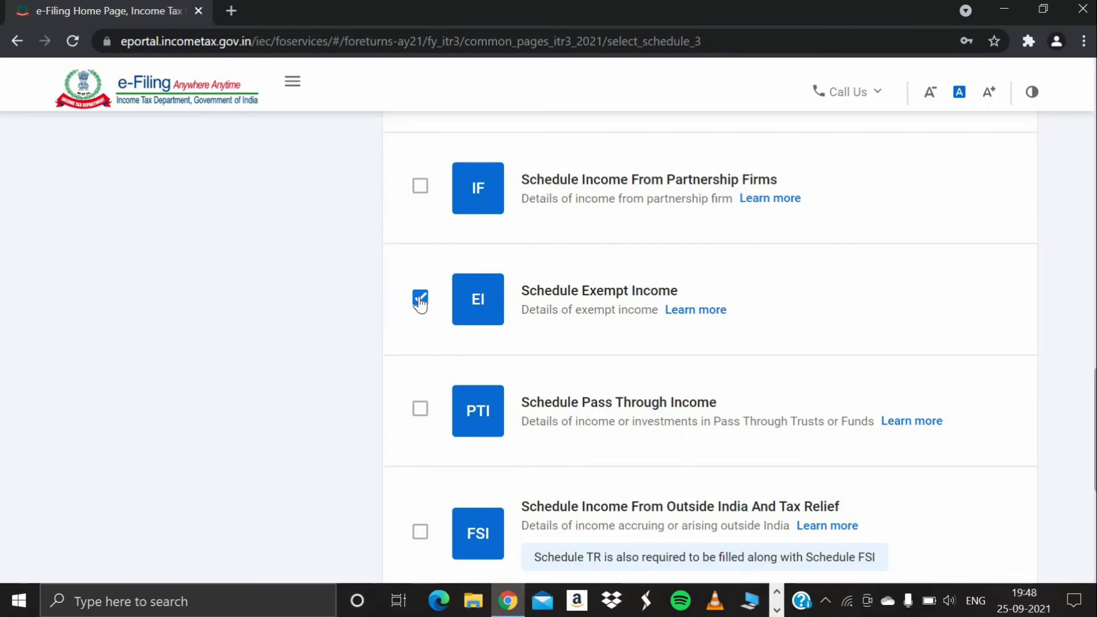
key("space")
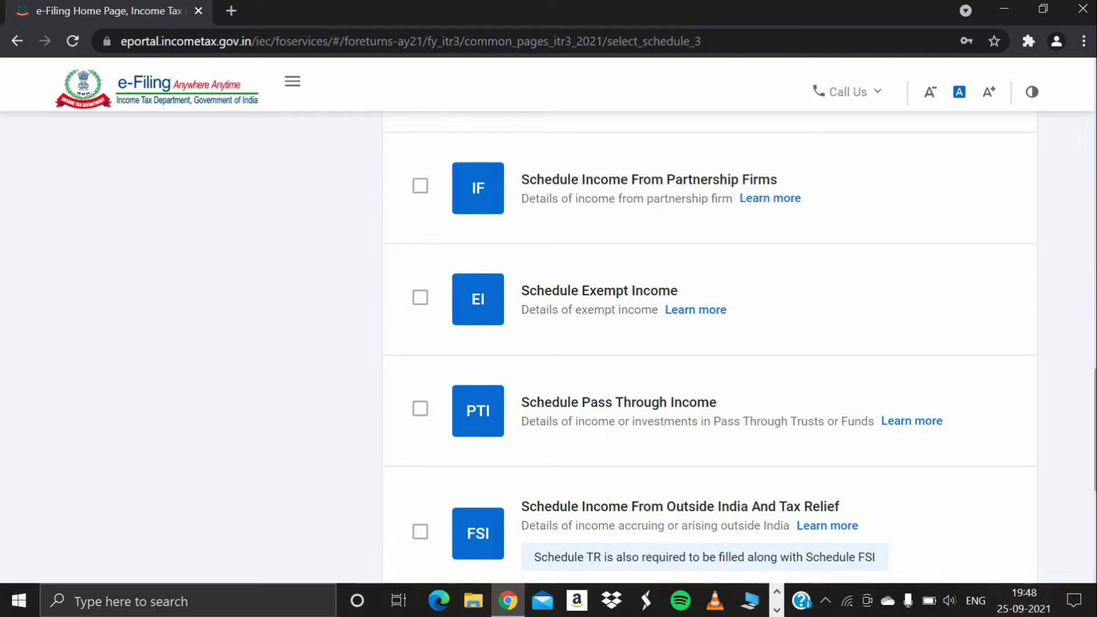
- Submit the schedule selection with the disclaimer accepted, and go back from the schedule questions to the selection page
scroll(810, 434, "down", 4)
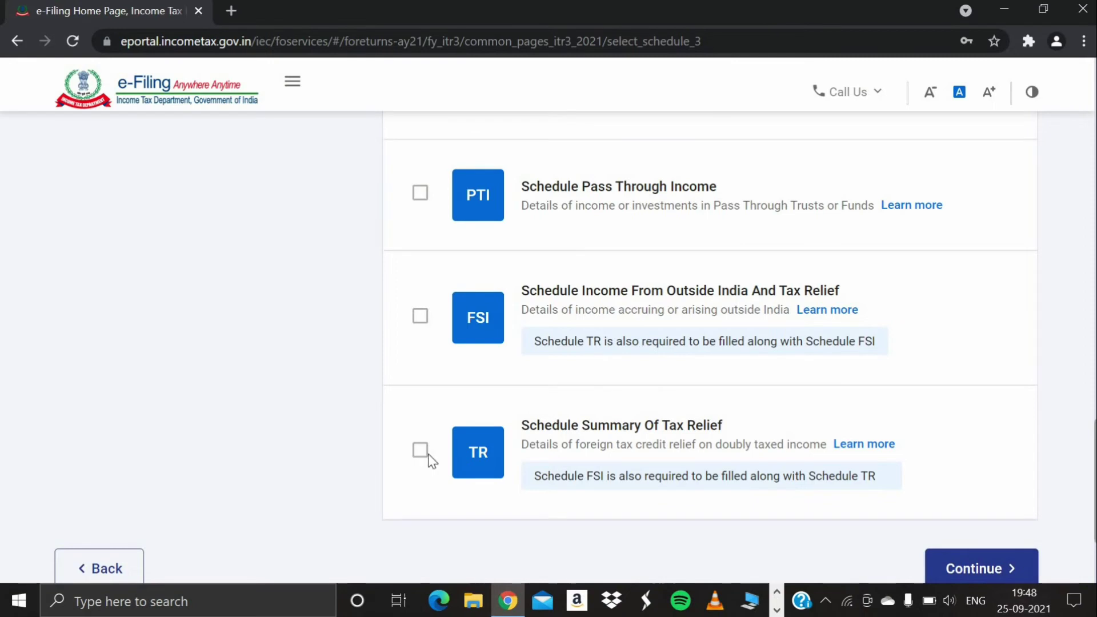
left_click(955, 563)
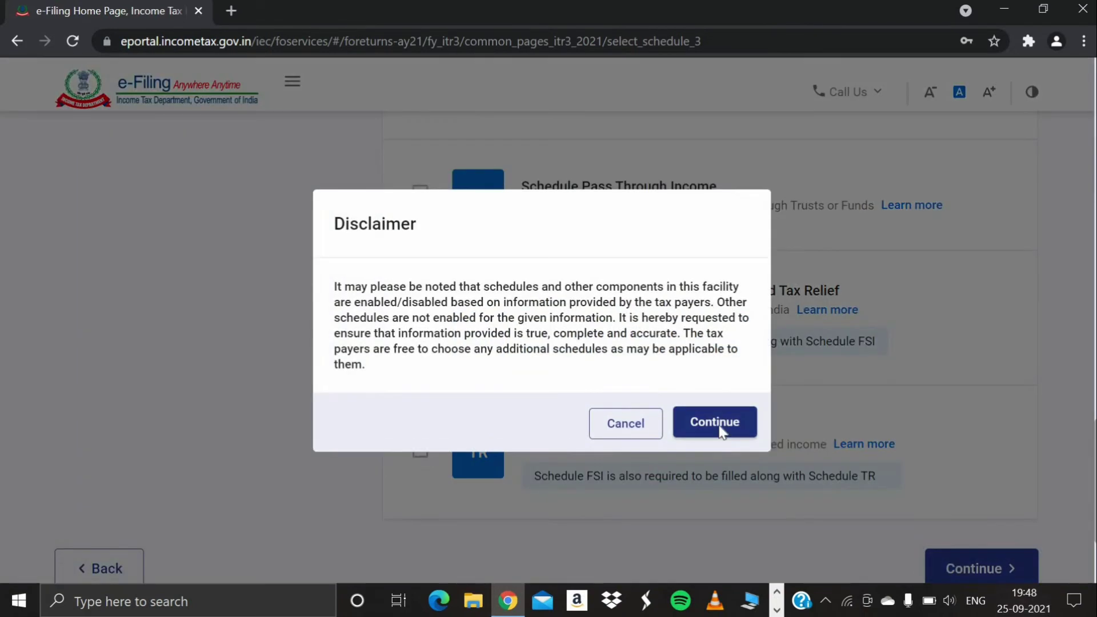
left_click(717, 426)
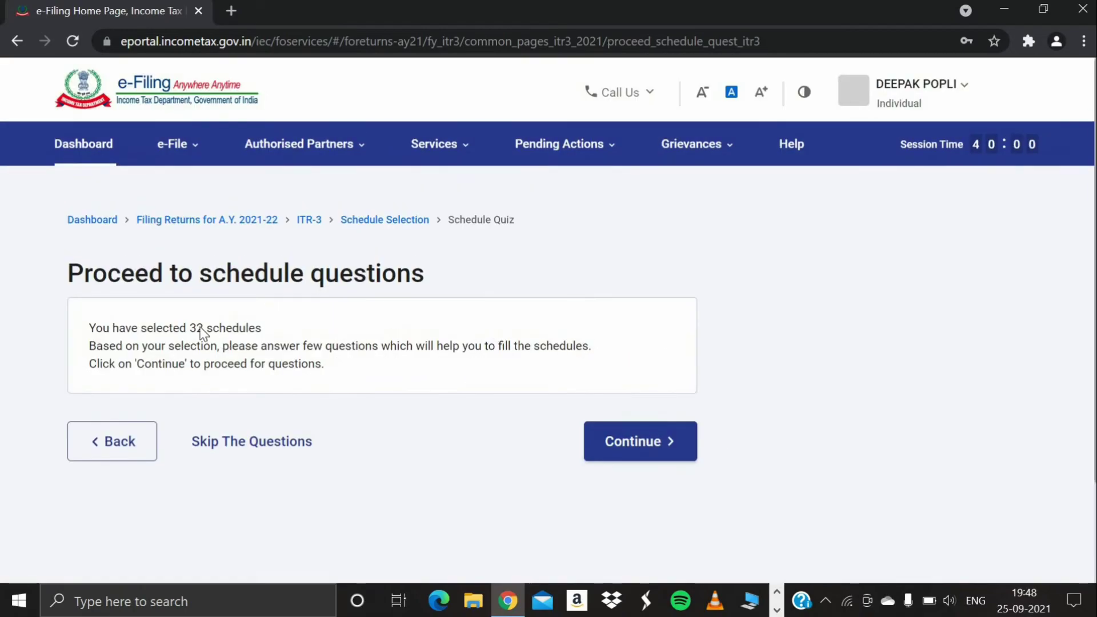
left_click(131, 449)
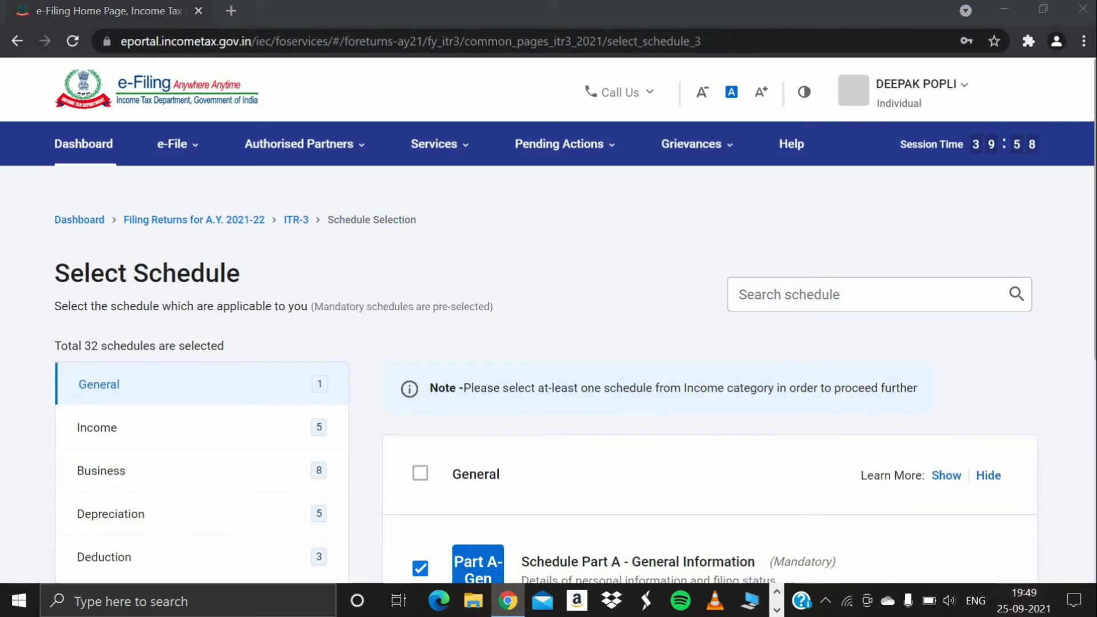
- Deselect Schedule Other Information For Business in the Business category
scroll(548, 342, "down", 2)
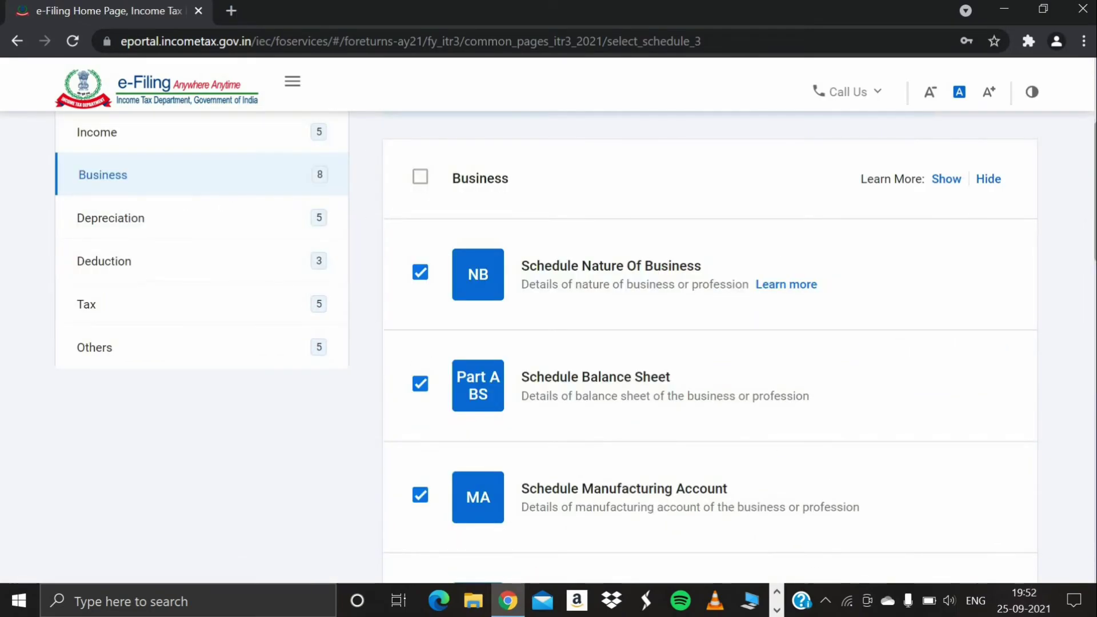
scroll(693, 179, "down", 2)
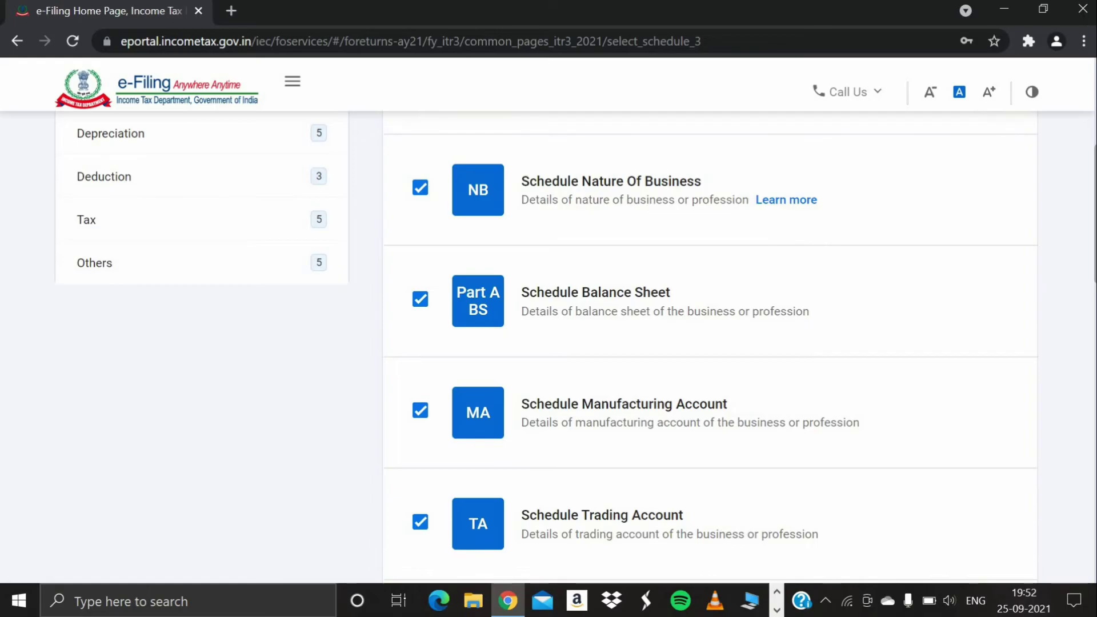
scroll(896, 220, "down", 2)
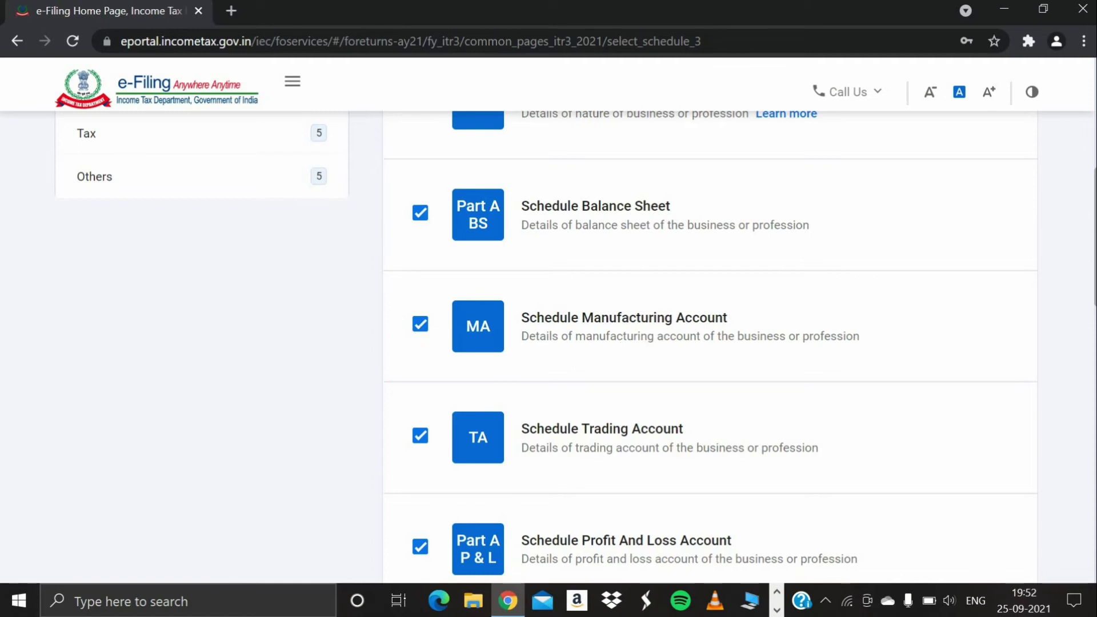
scroll(648, 271, "down", 3)
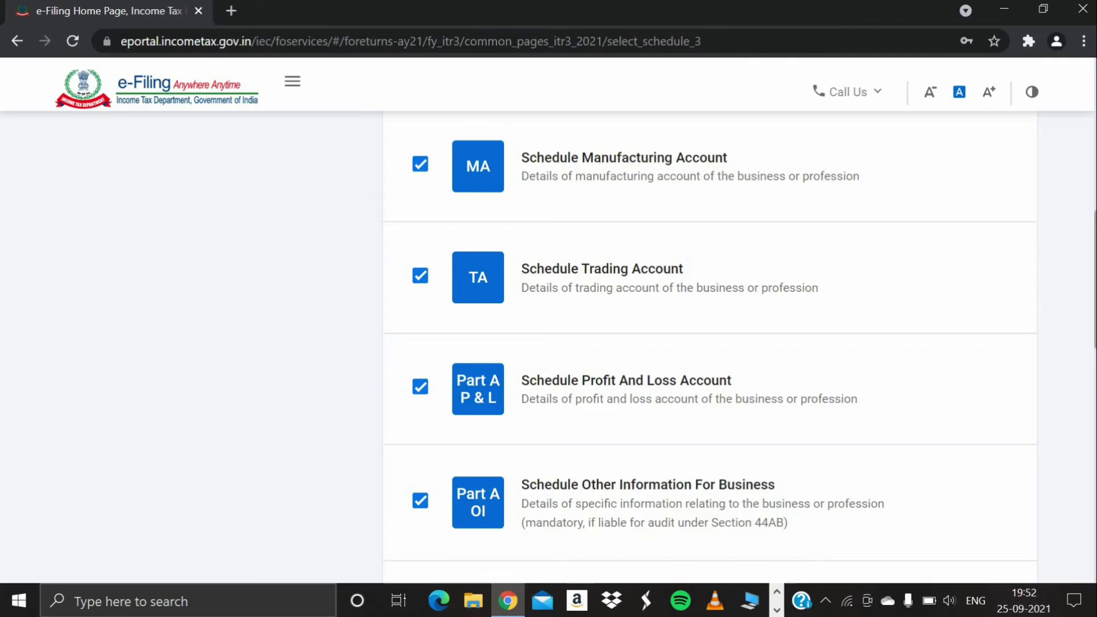
scroll(710, 342, "down", 2)
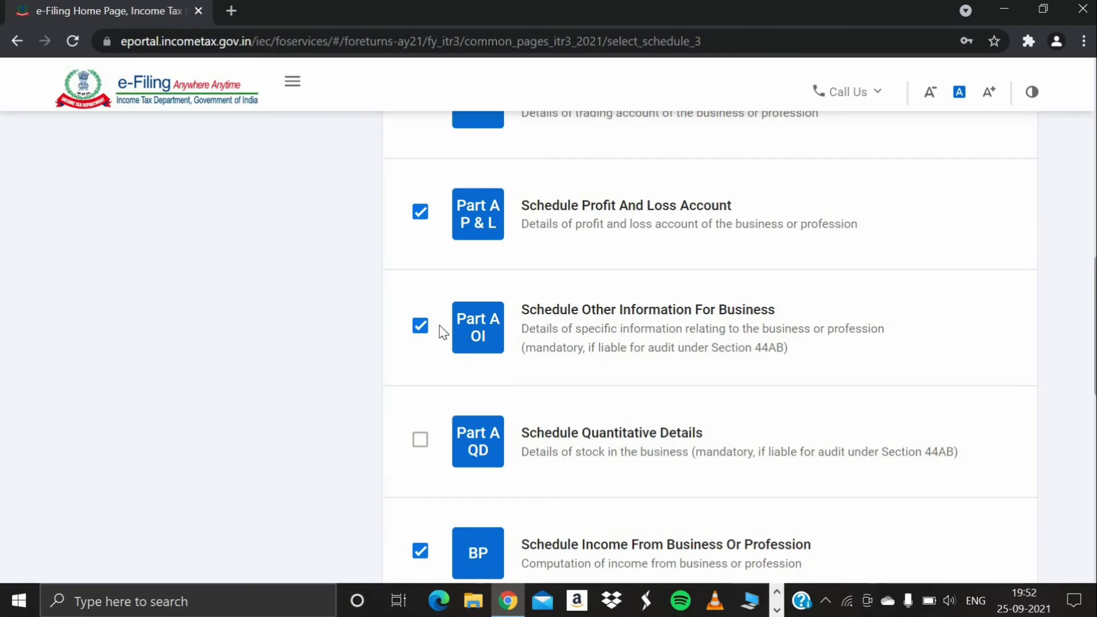
left_click(420, 329)
- Review the remaining business schedules through Schedule GST and continue with the current selection
scroll(710, 347, "down", 4)
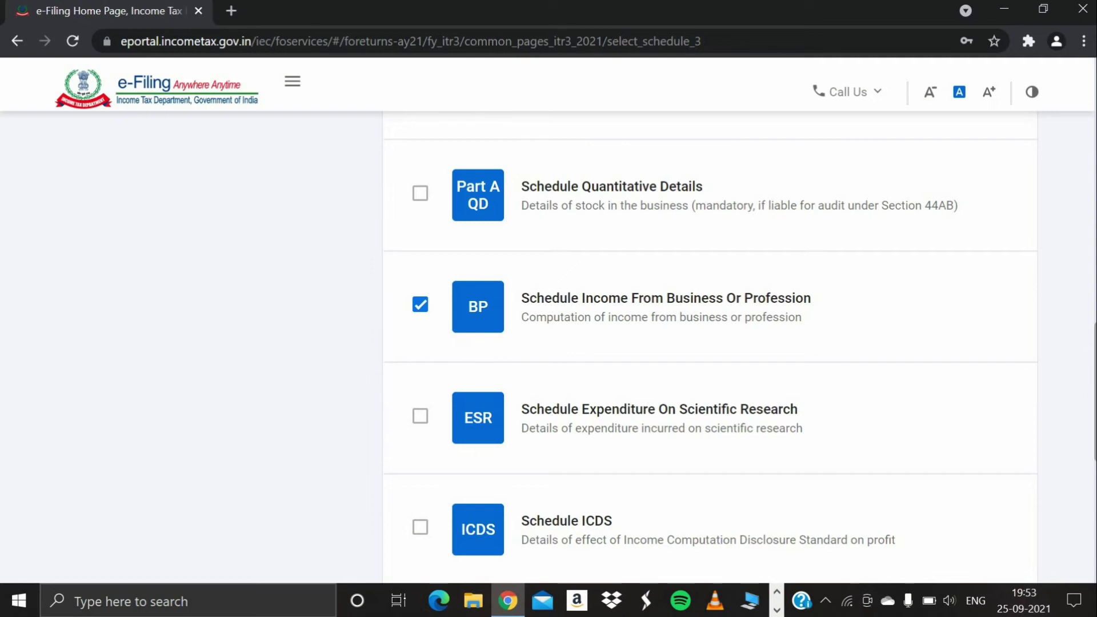
scroll(839, 271, "down", 2)
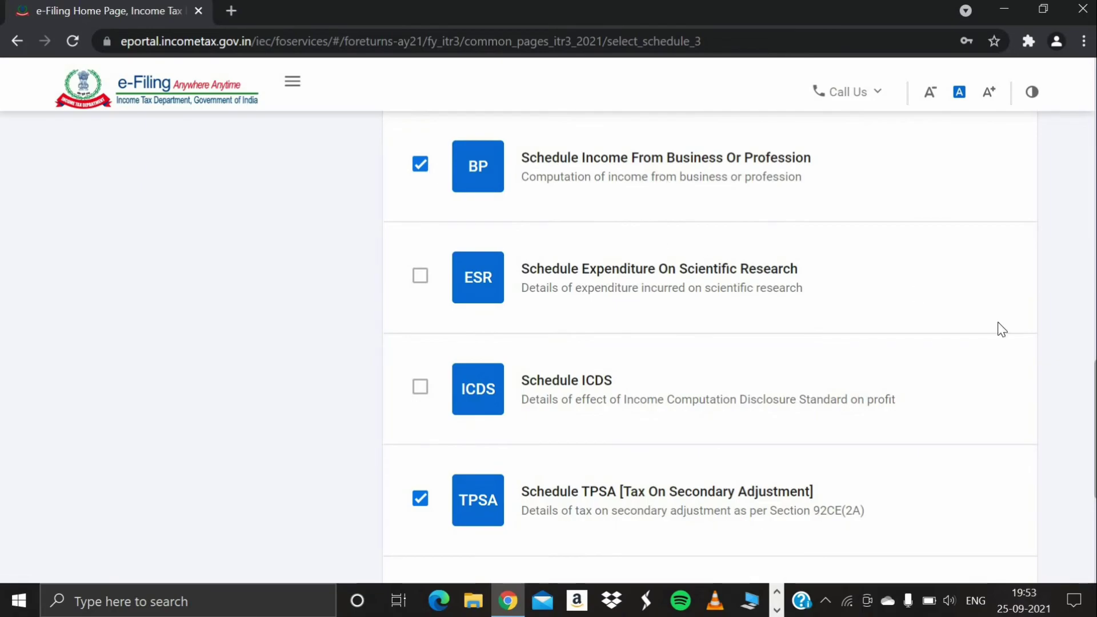
scroll(710, 342, "down", 2)
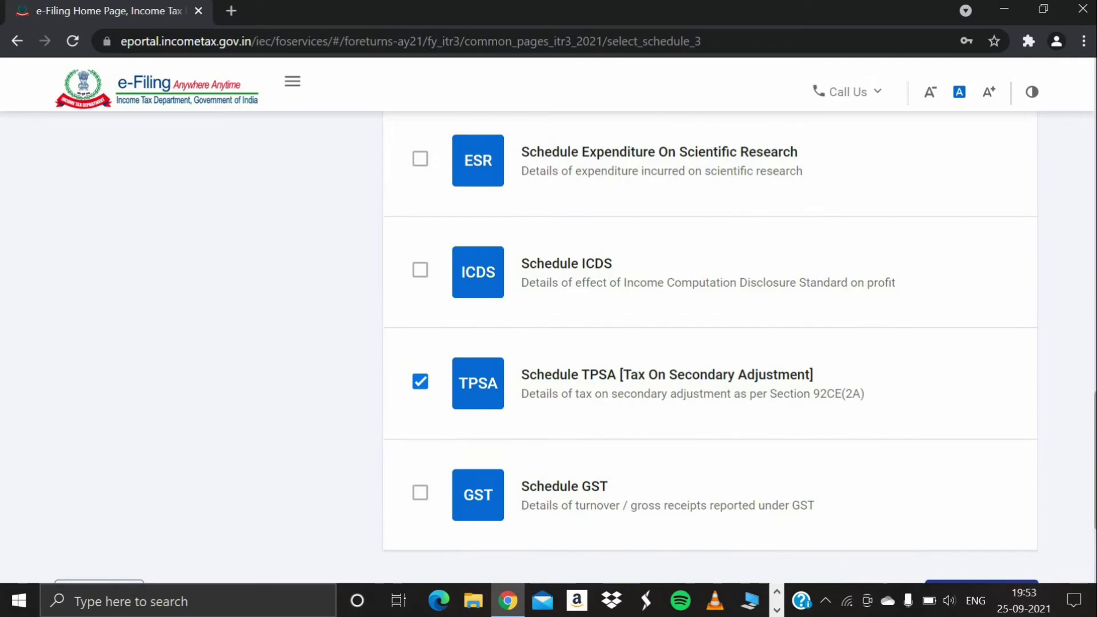
scroll(900, 354, "up", 2)
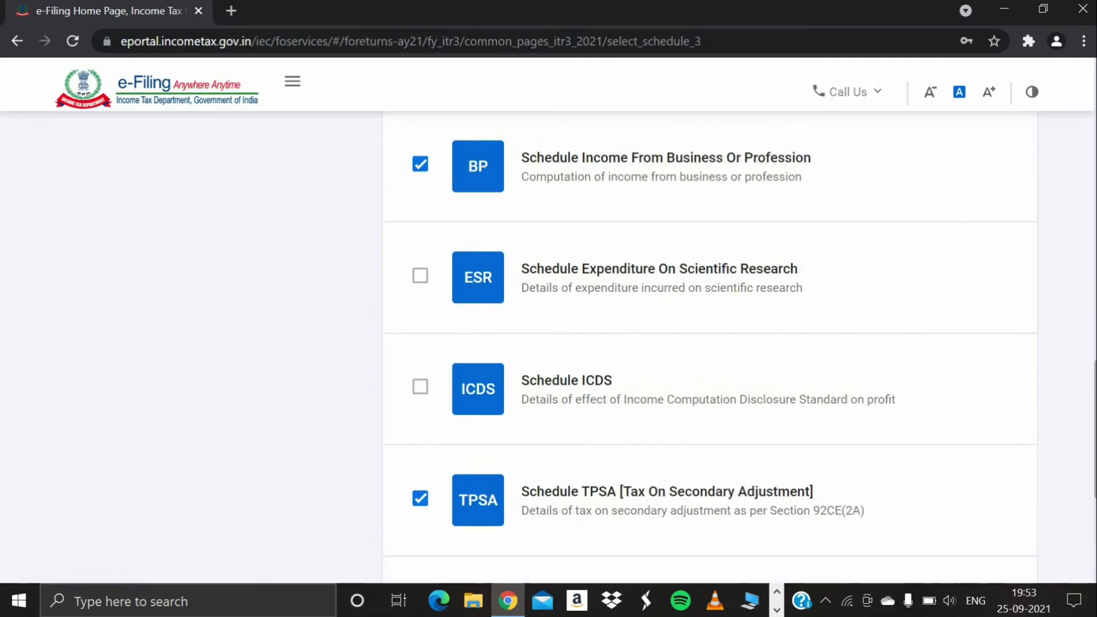
scroll(900, 427, "down", 2)
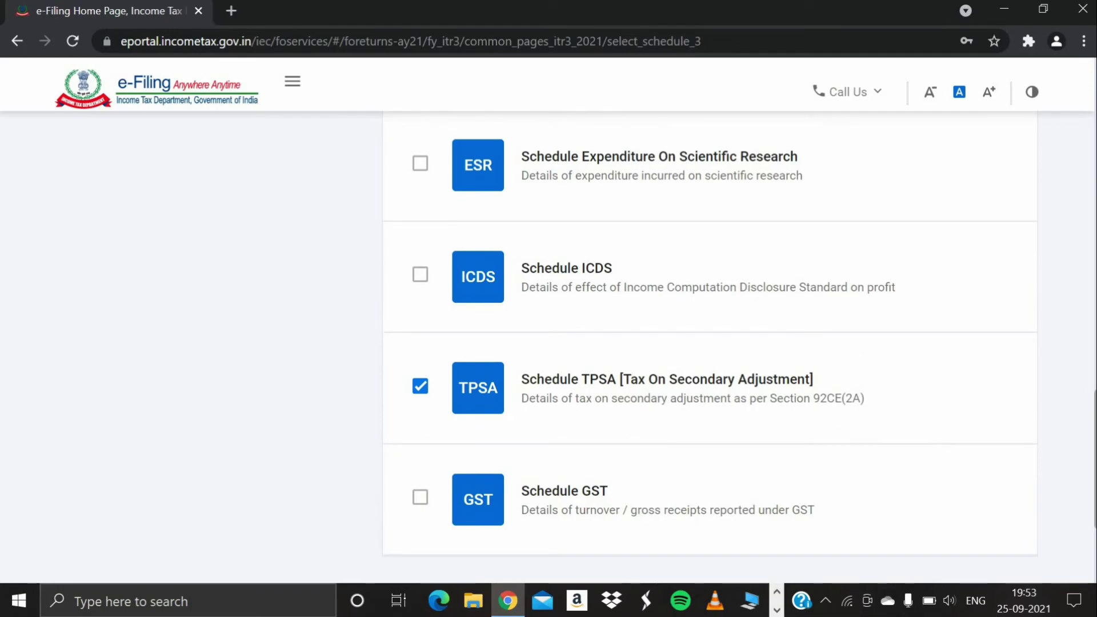
scroll(709, 343, "down", 2)
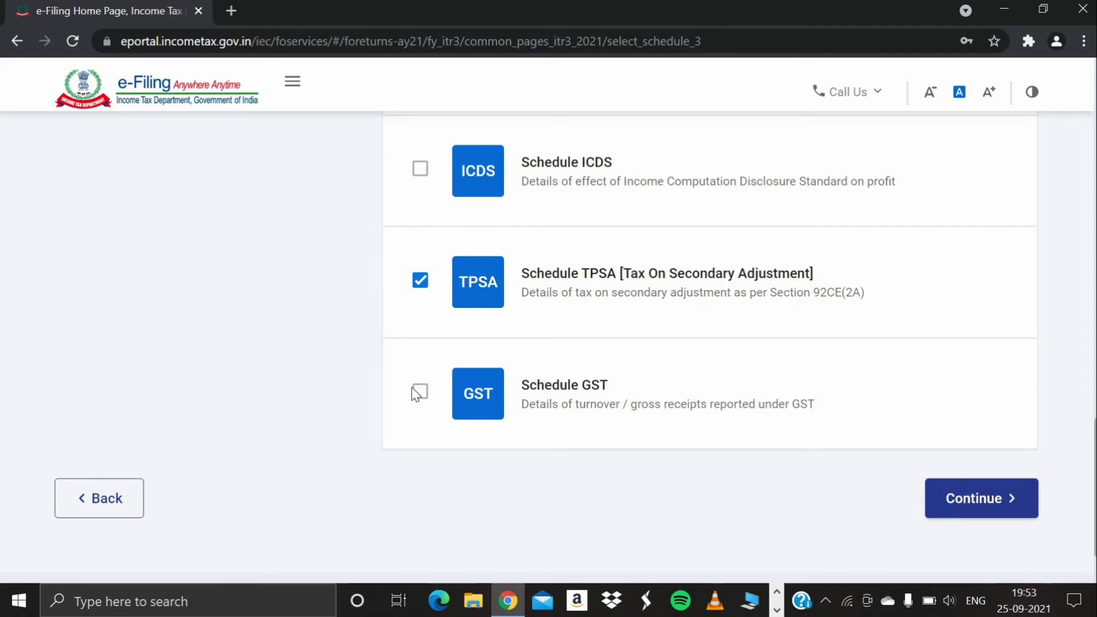
left_click(963, 500)
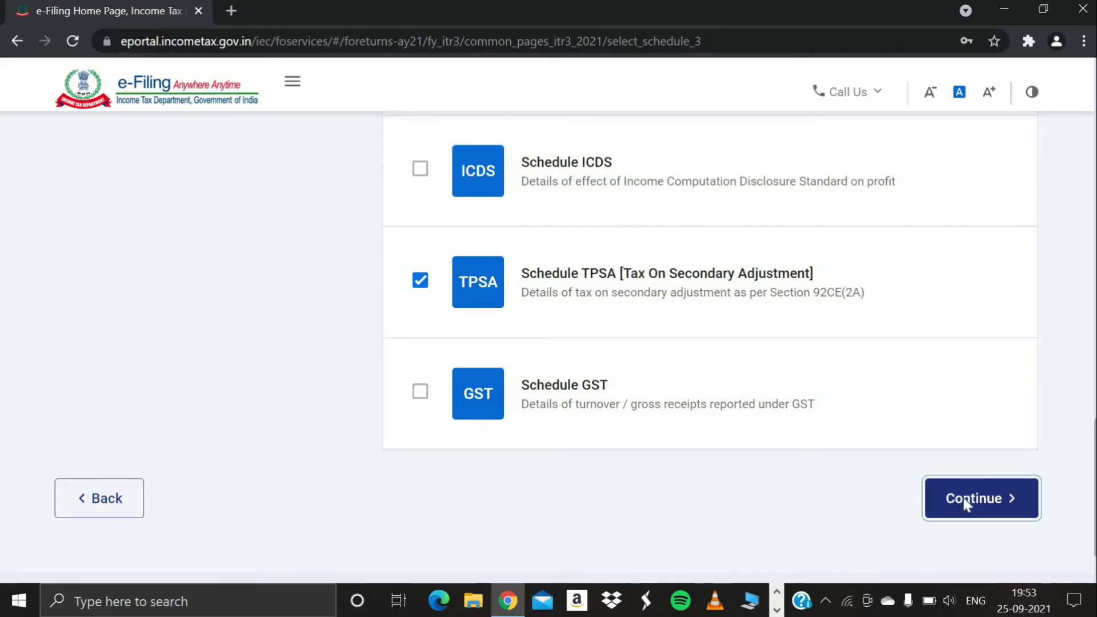
- Open Part A - General from the schedules summary and review the Personal Information section
left_click(733, 426)
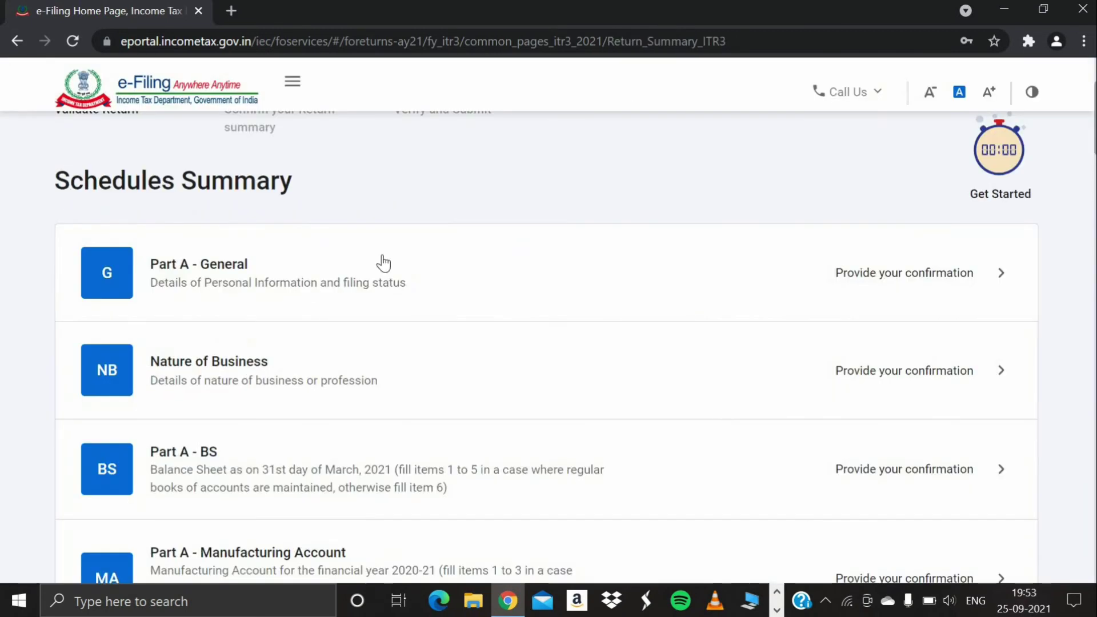
left_click(904, 285)
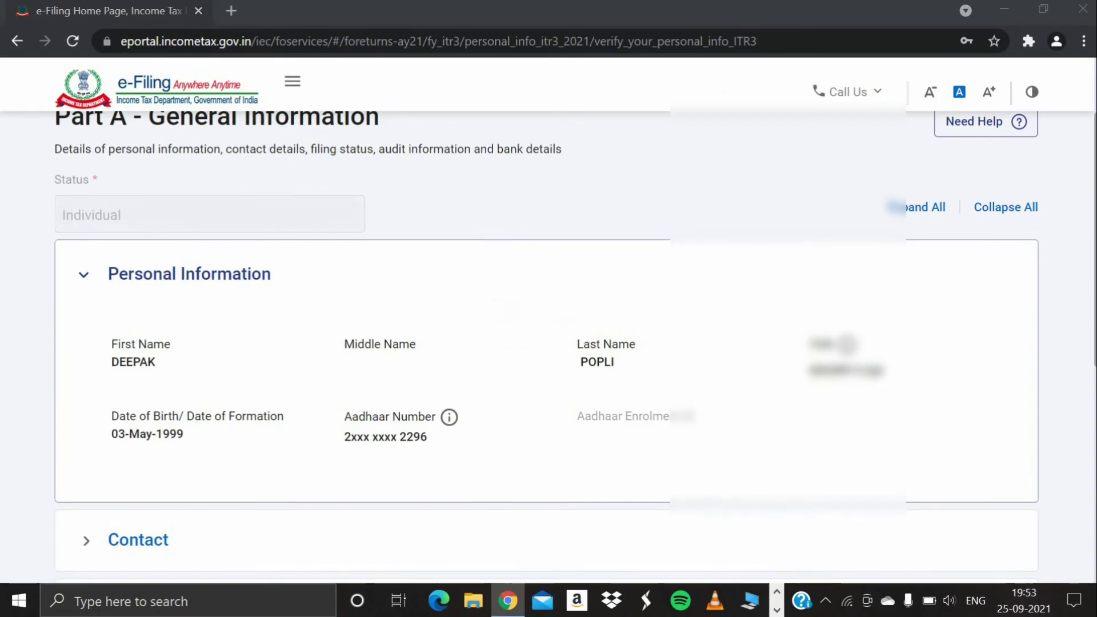
scroll(549, 343, "down", 3)
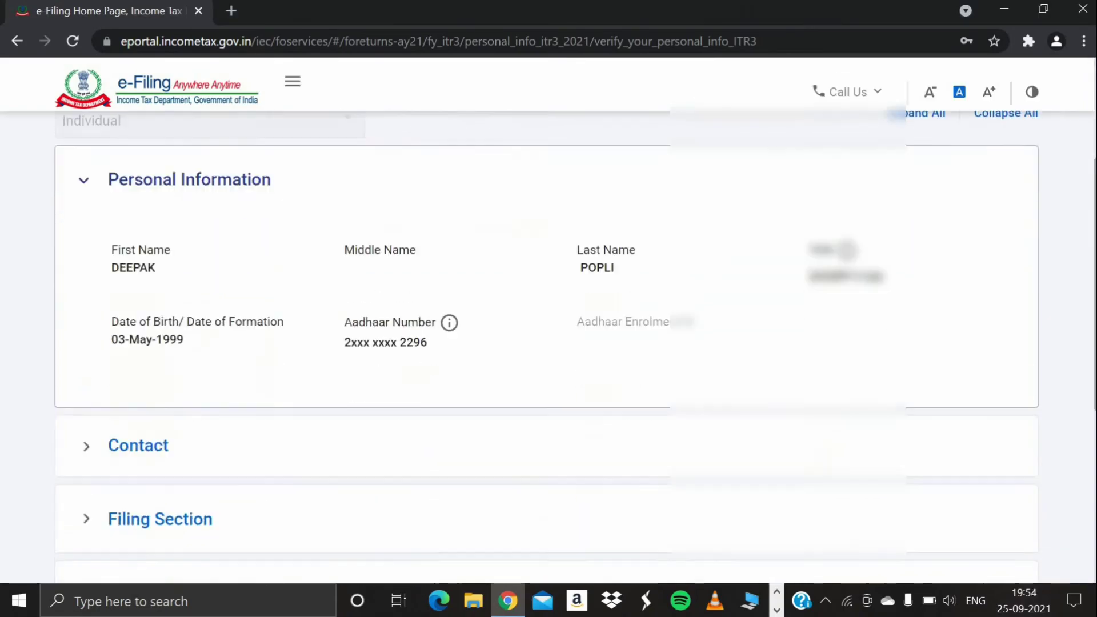
scroll(619, 444, "down", 5)
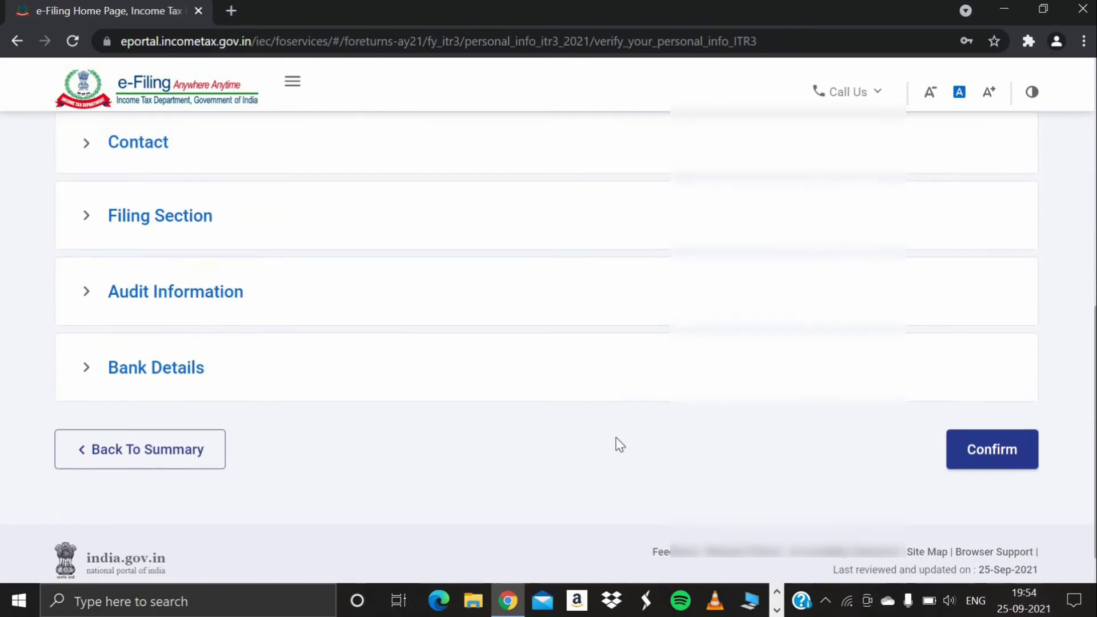
- Expand the Filing Section and answer No to opting for the new tax regime u/s 115BAC
left_click(162, 231)
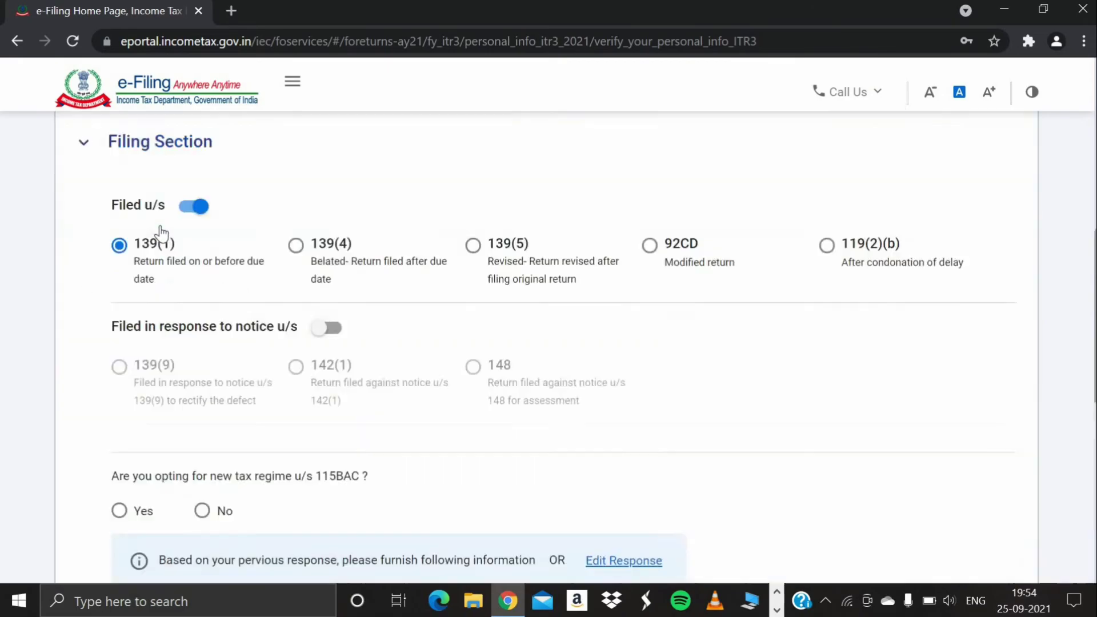
scroll(688, 262, "down", 2)
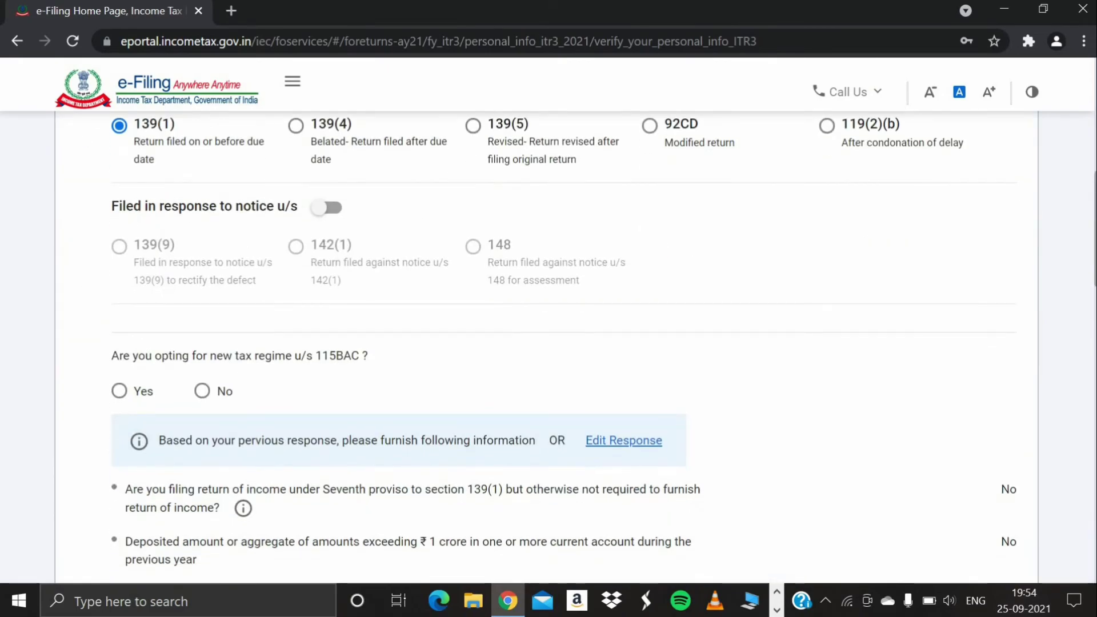
scroll(485, 274, "up", 3)
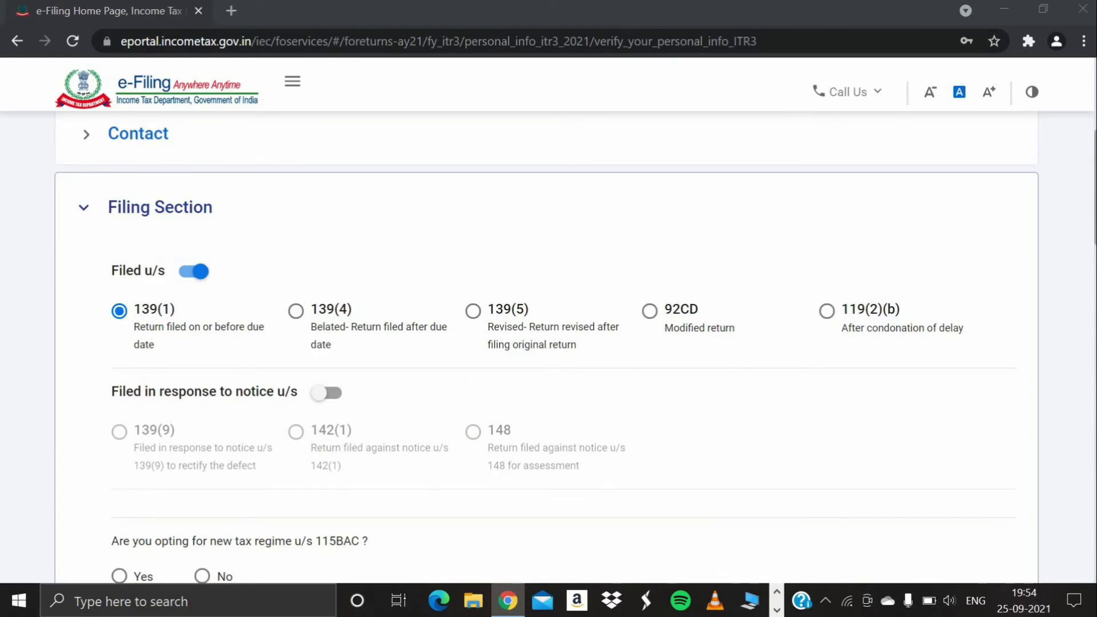
left_click(527, 362)
scroll(527, 362, "down", 4)
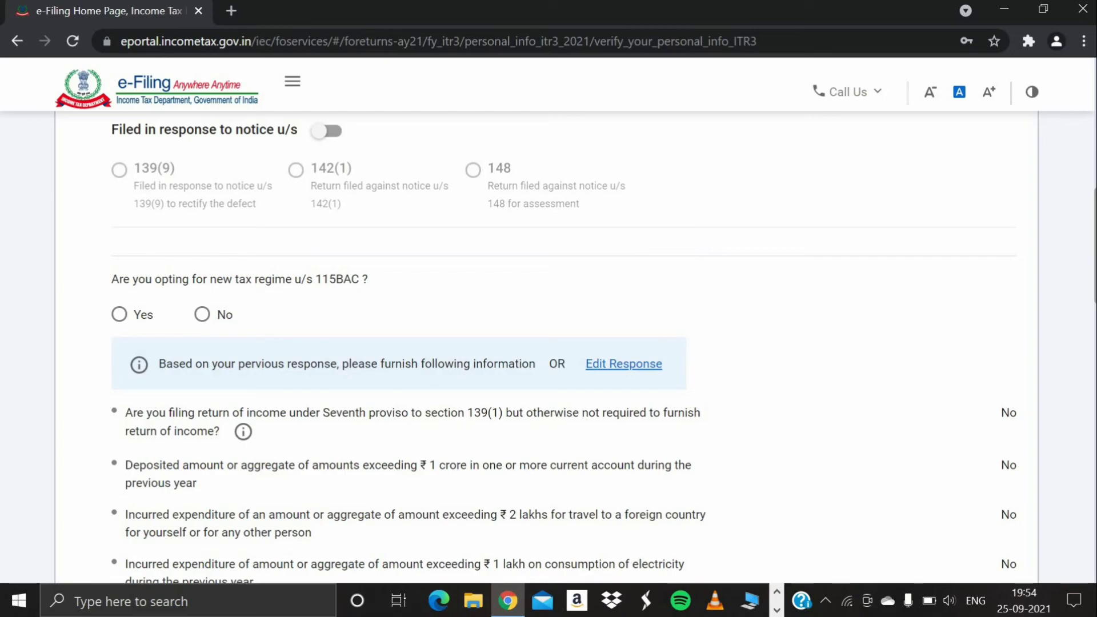
scroll(549, 343, "down", 3)
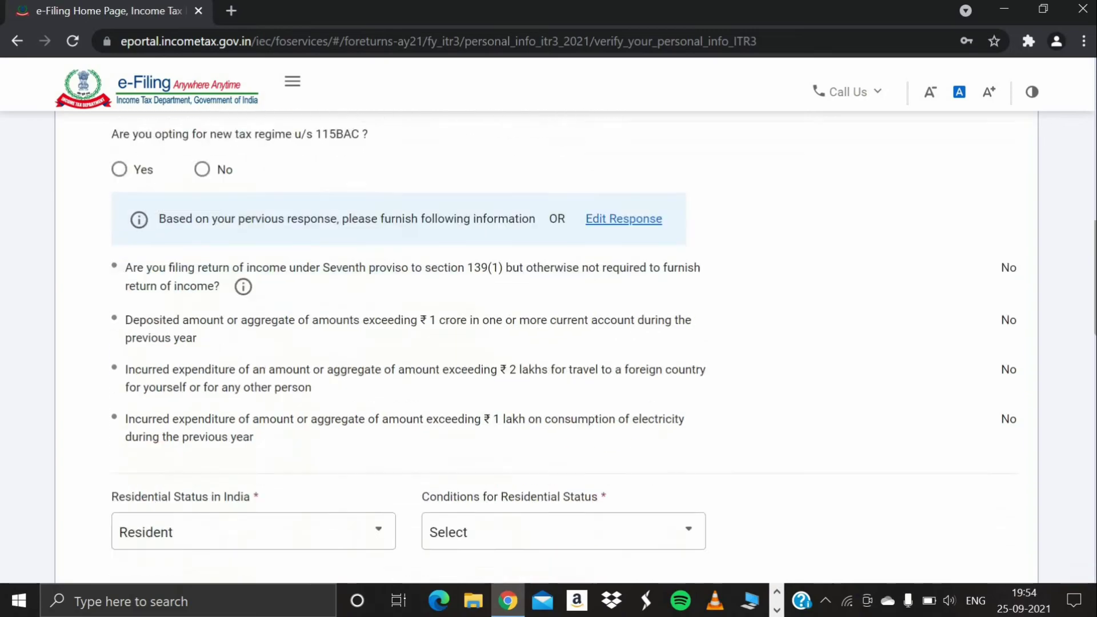
scroll(372, 264, "up", 3)
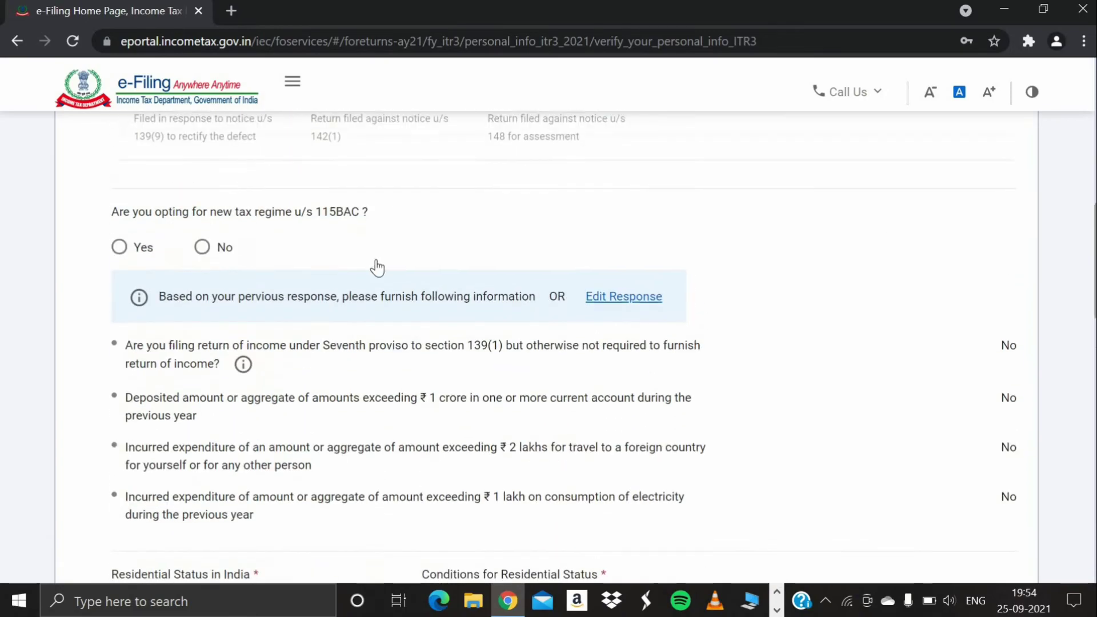
left_click(204, 253)
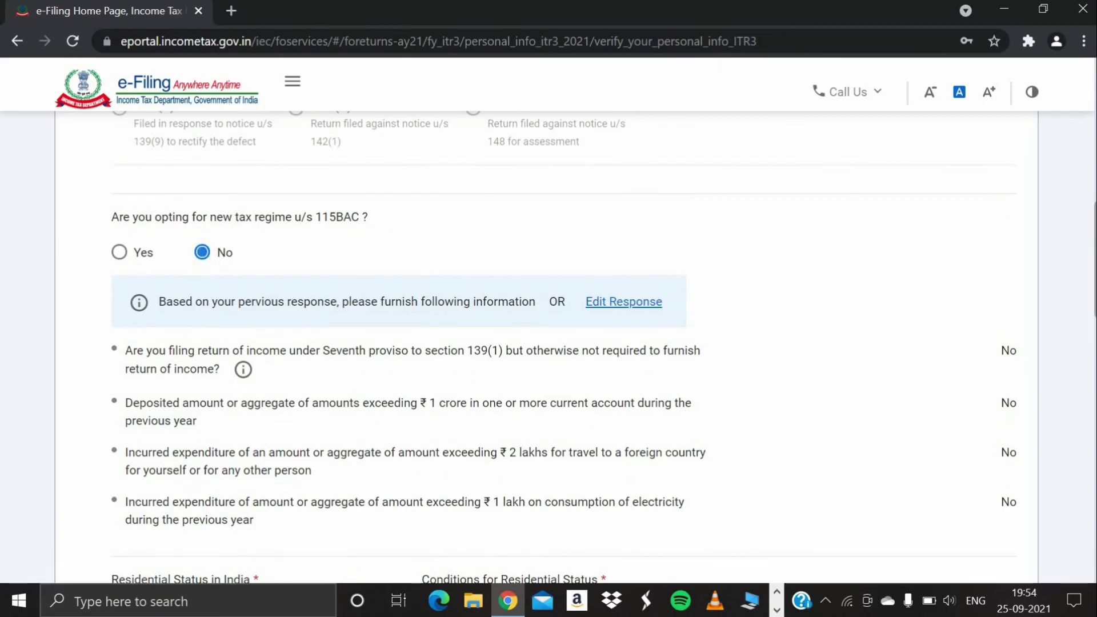
- Set the condition for residential status to being in India for 182 days or more during the previous year [section 6(1)(a)]
scroll(549, 342, "down", 7)
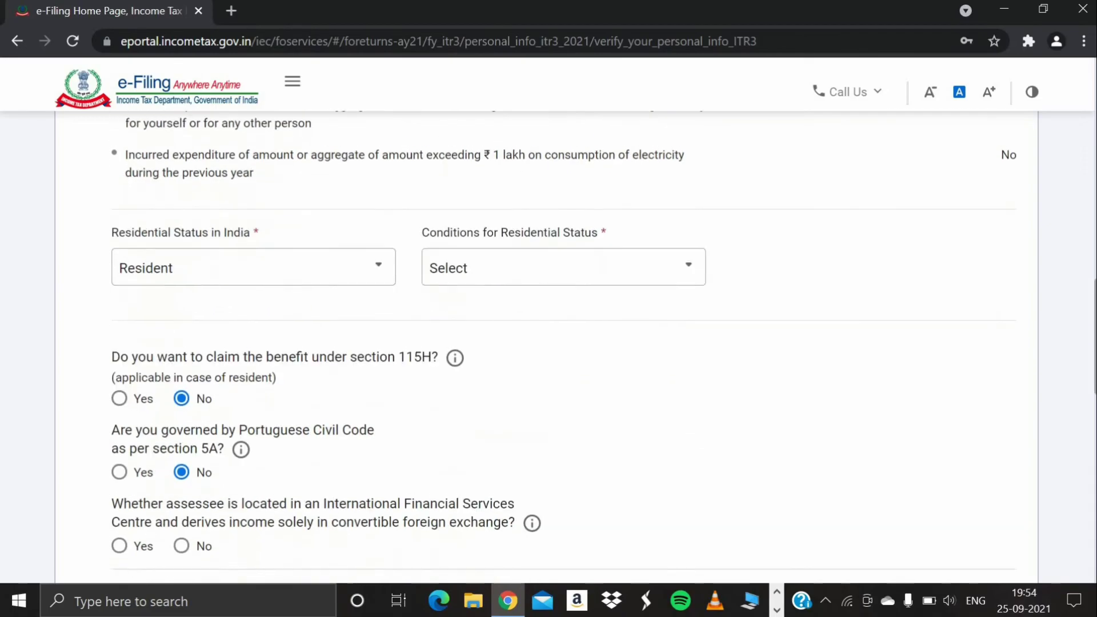
scroll(563, 347, "down", 1)
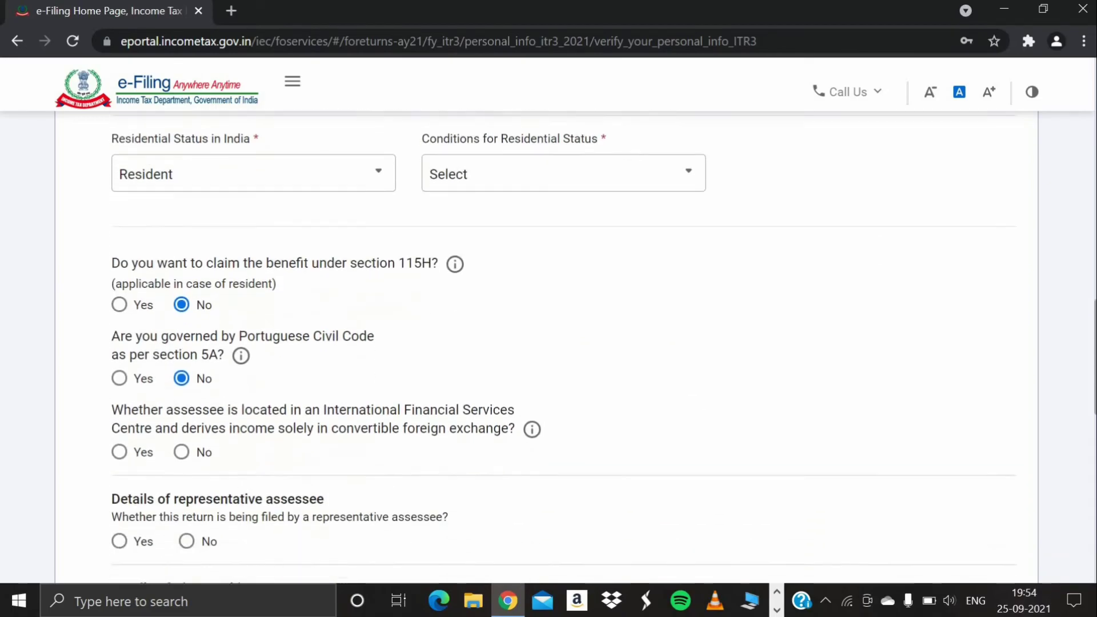
left_click(622, 183)
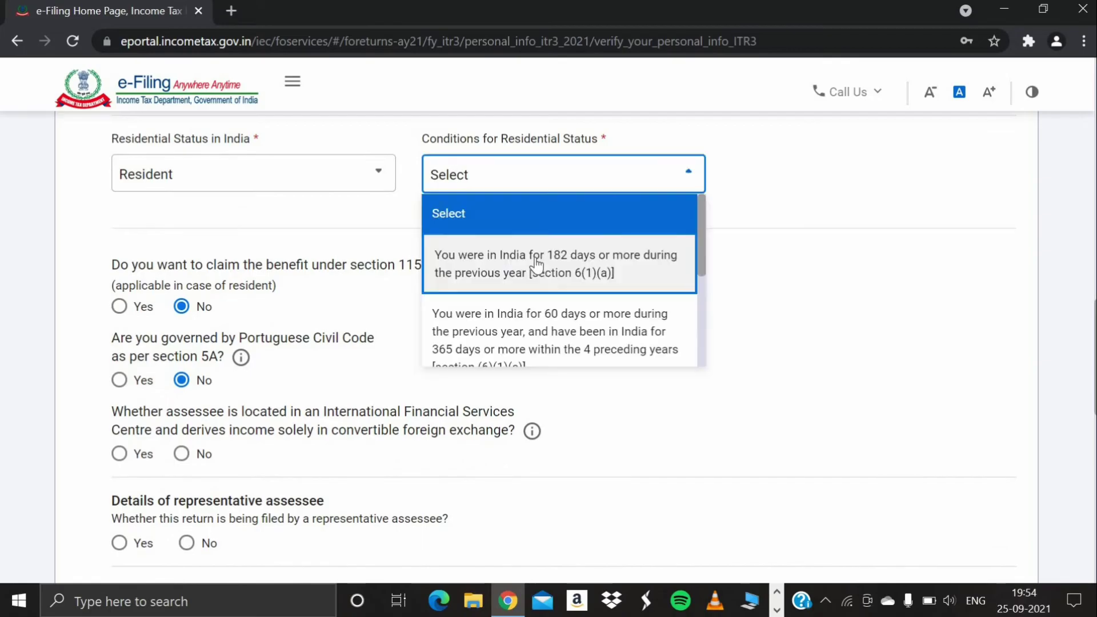
left_click(537, 264)
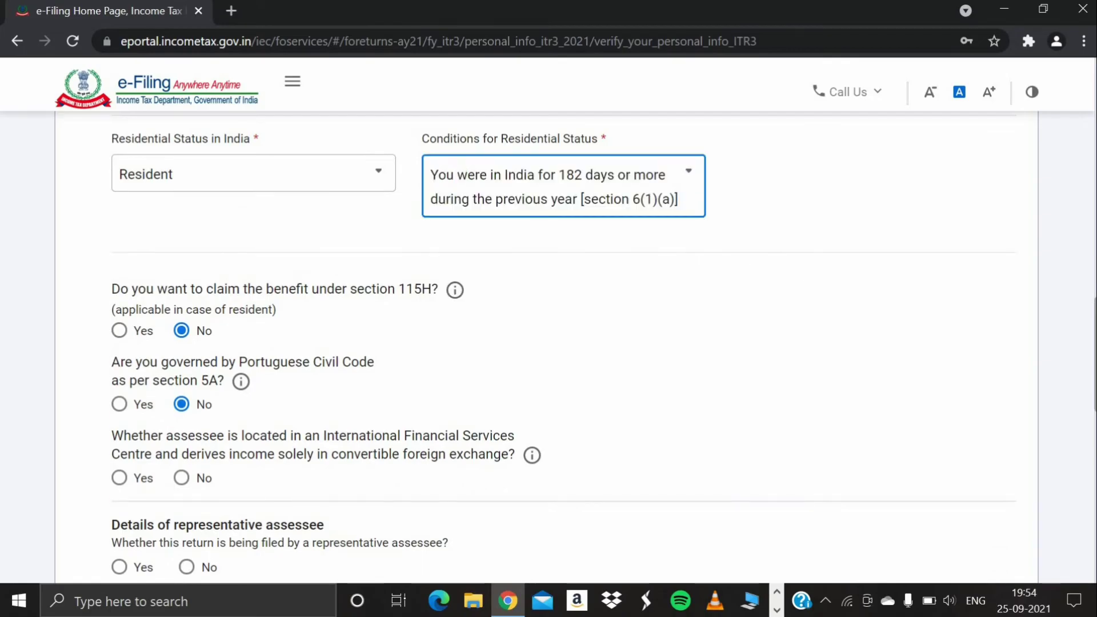
- Answer No to holding unlisted equity shares, being a partner in a firm, being a company director, and filing by a representative assessee
scroll(563, 349, "down", 2)
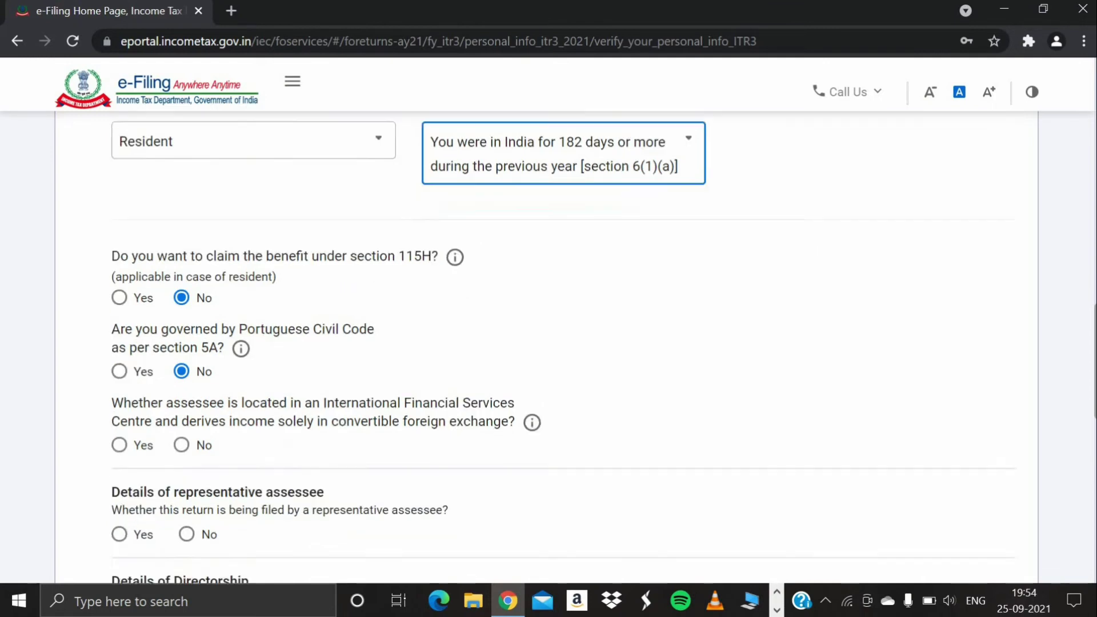
scroll(564, 355, "down", 2)
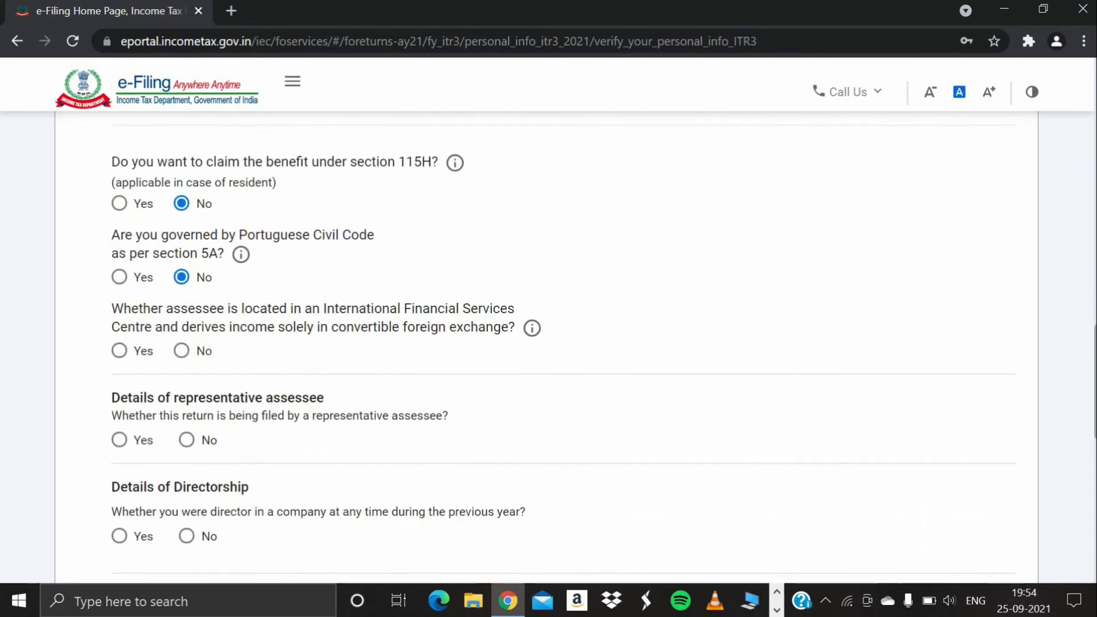
scroll(563, 354, "down", 5)
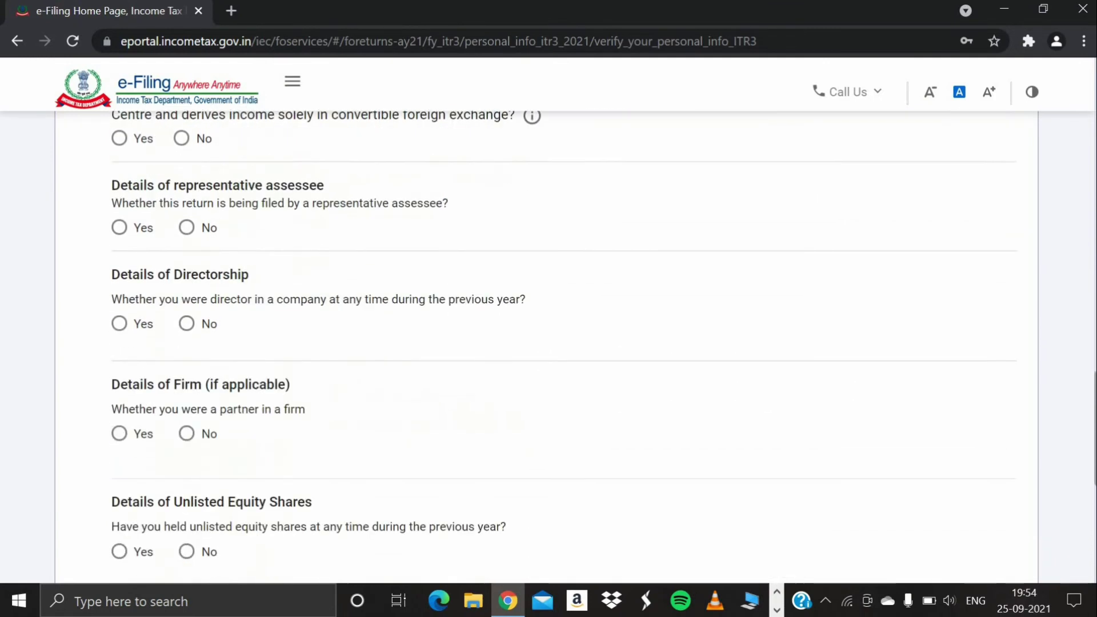
scroll(686, 490, "up", 3)
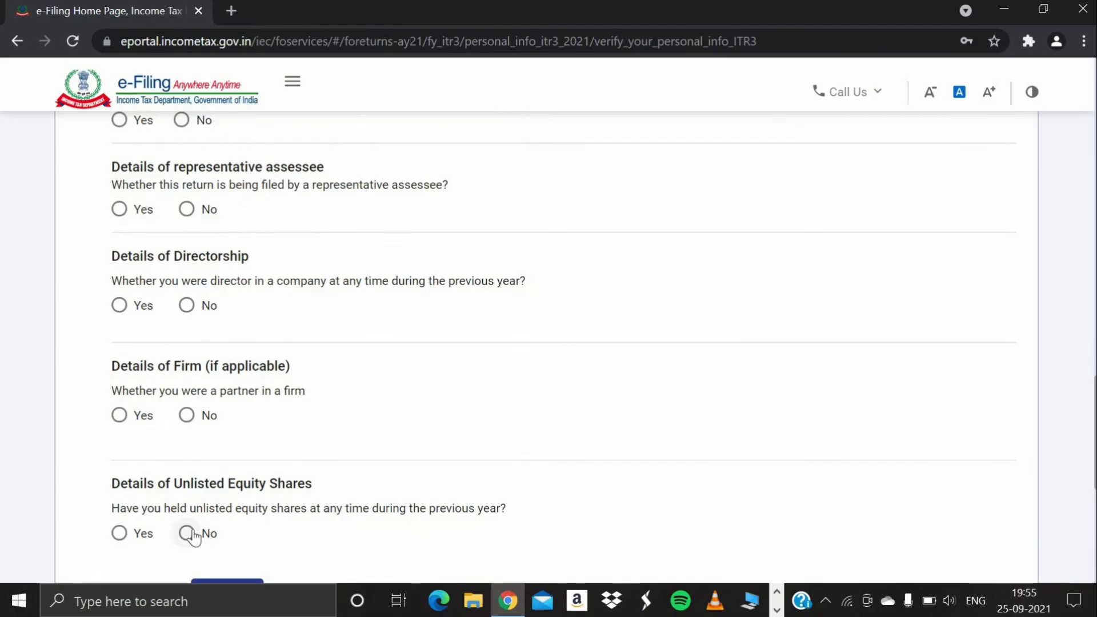
left_click(188, 533)
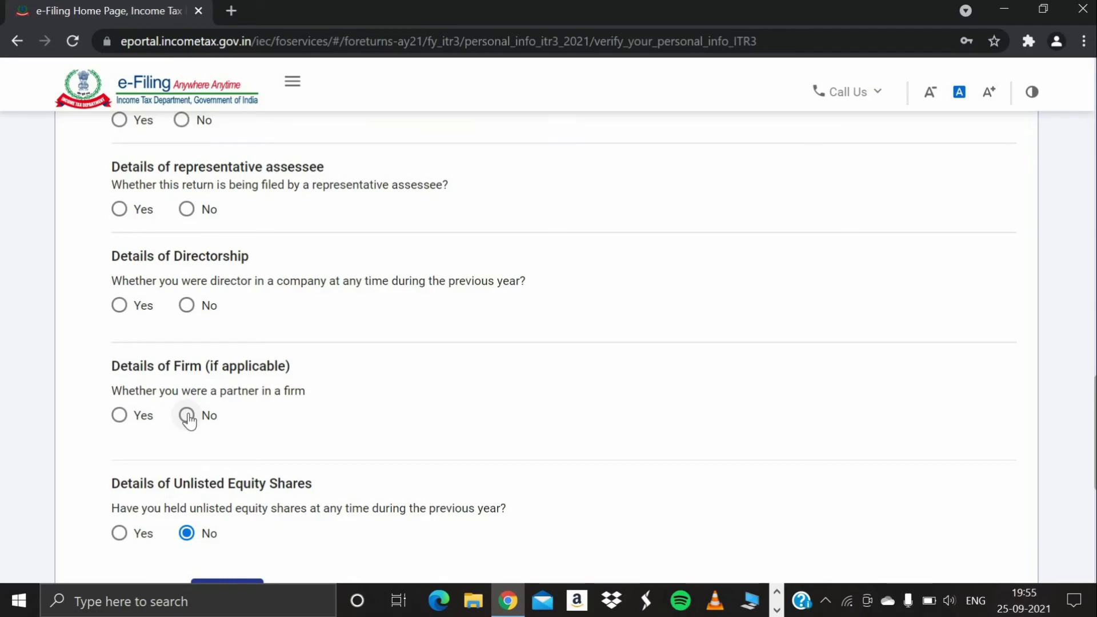
left_click(187, 417)
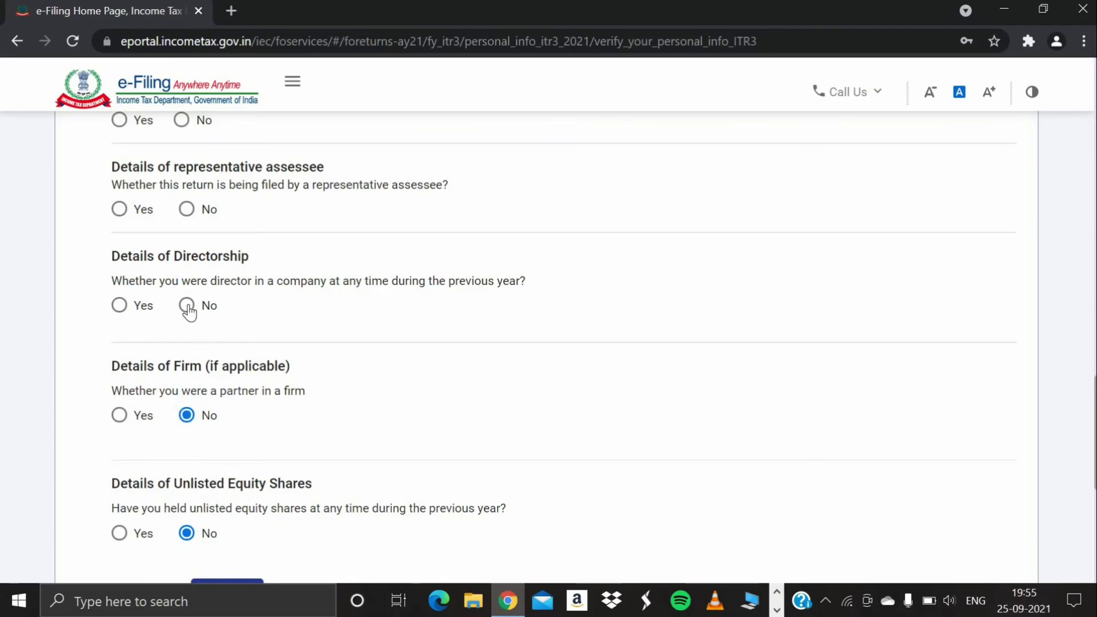
left_click(187, 307)
left_click(189, 211)
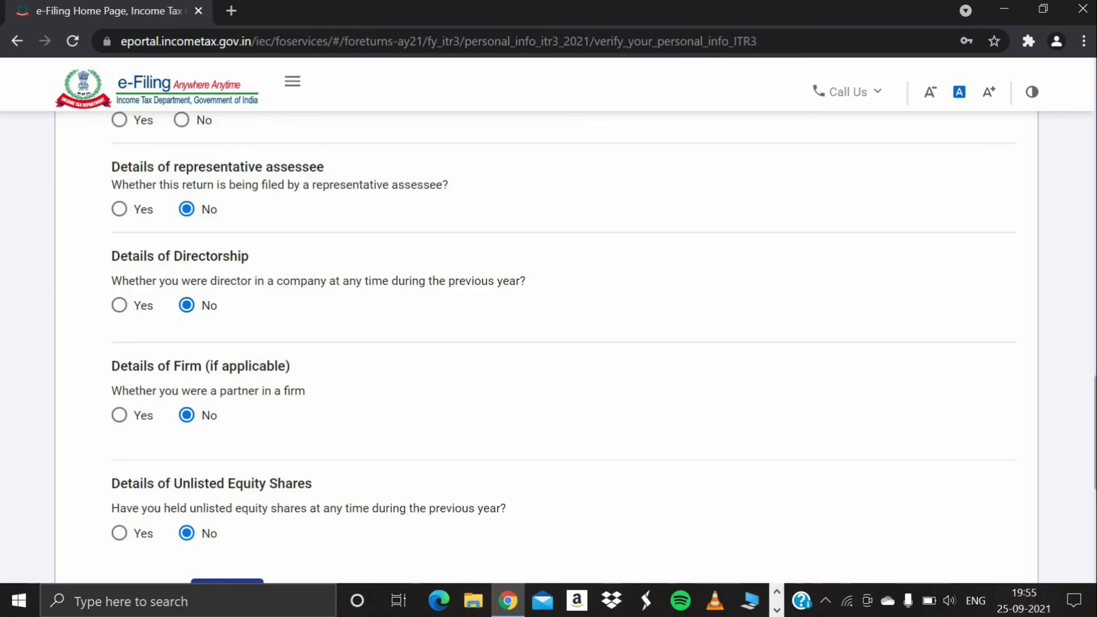
- In Audit Information, answer No for audit under any other Act, other audit report, audit u/s 92E and audit under section 44AB
scroll(563, 342, "up", 4)
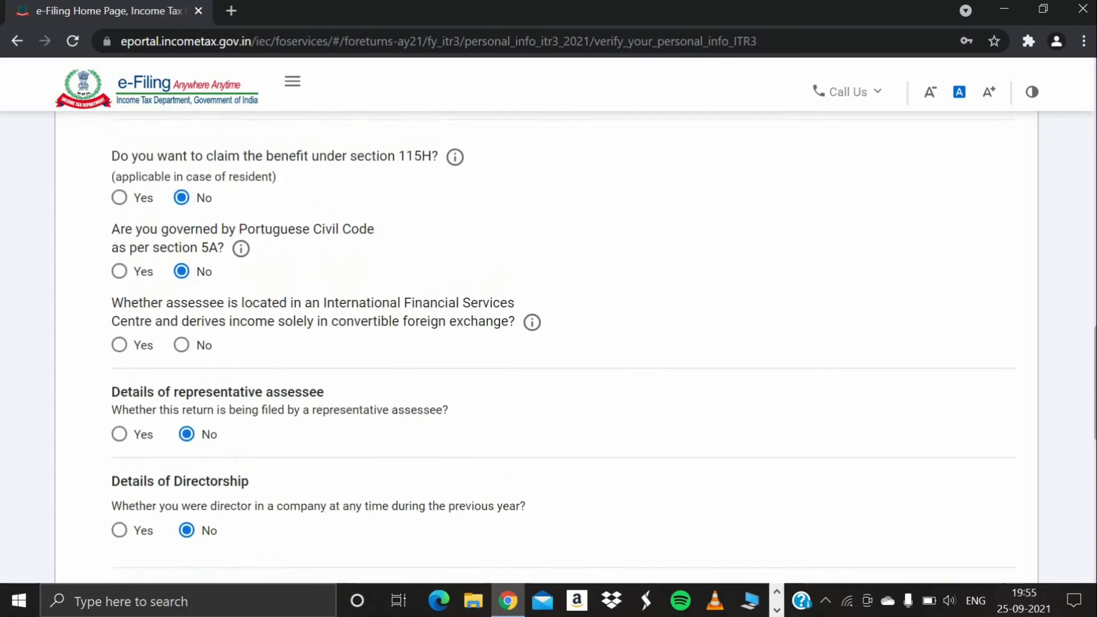
scroll(564, 342, "down", 5)
scroll(505, 427, "down", 4)
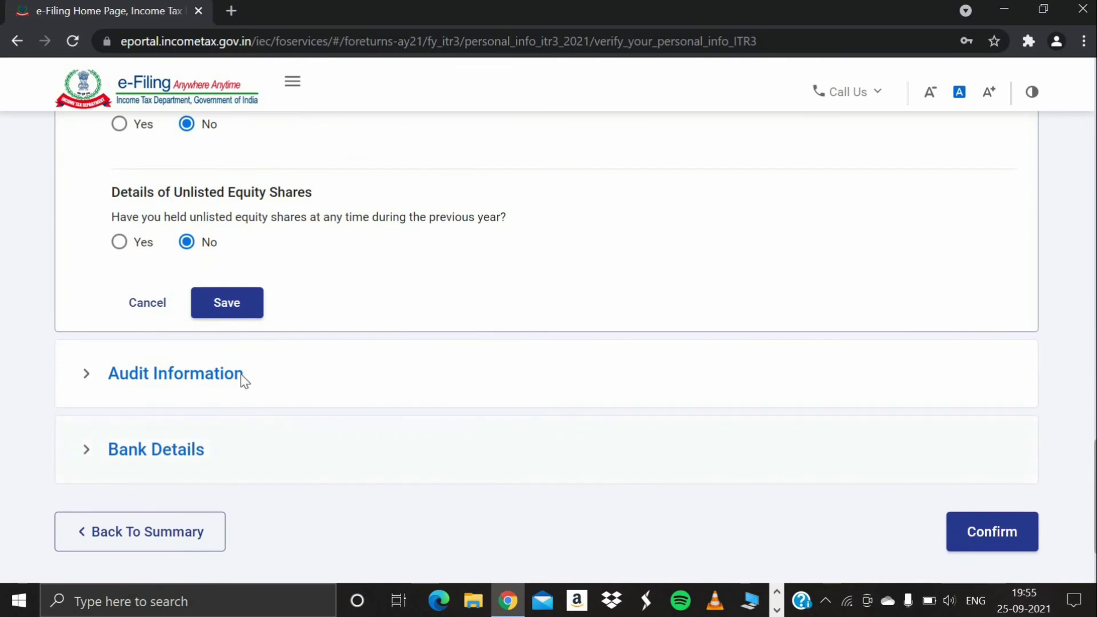
left_click(204, 378)
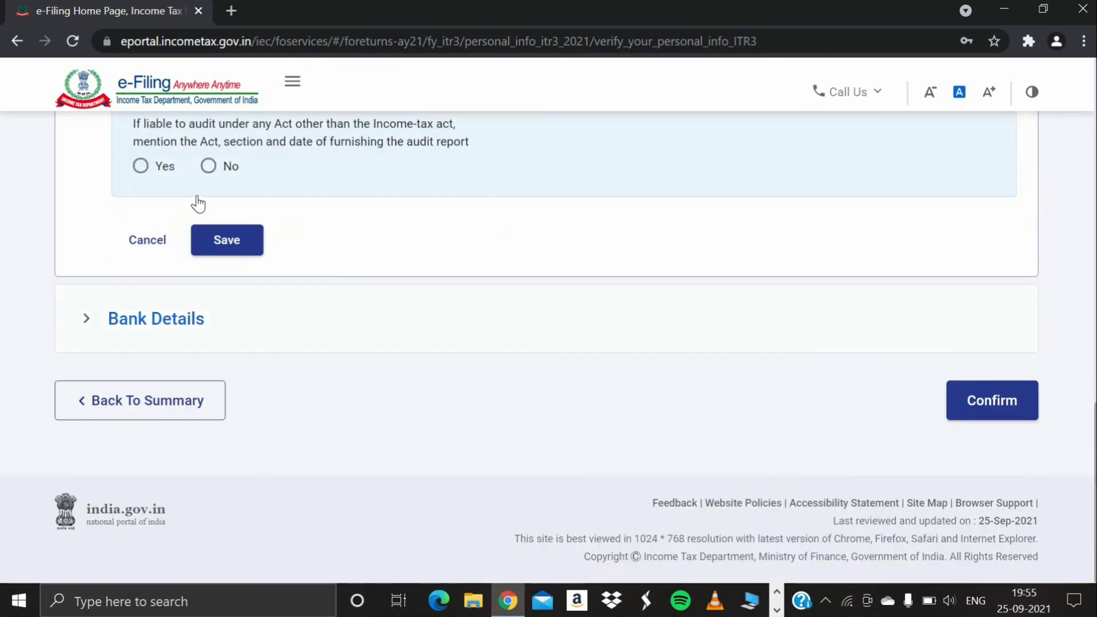
left_click(209, 165)
scroll(548, 343, "up", 6)
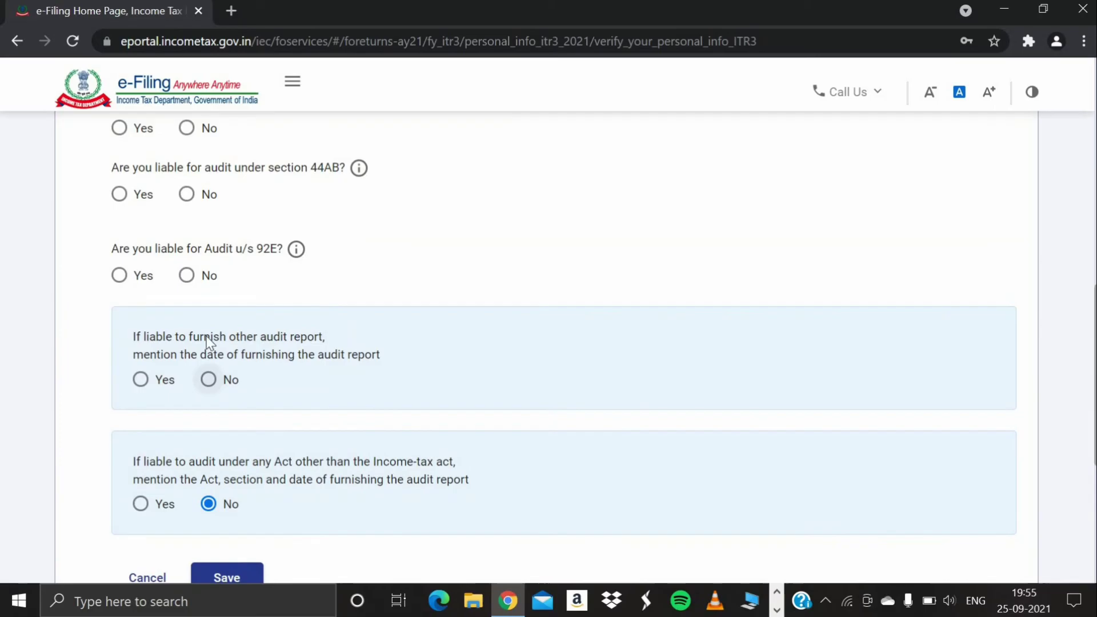
left_click(186, 275)
left_click(187, 195)
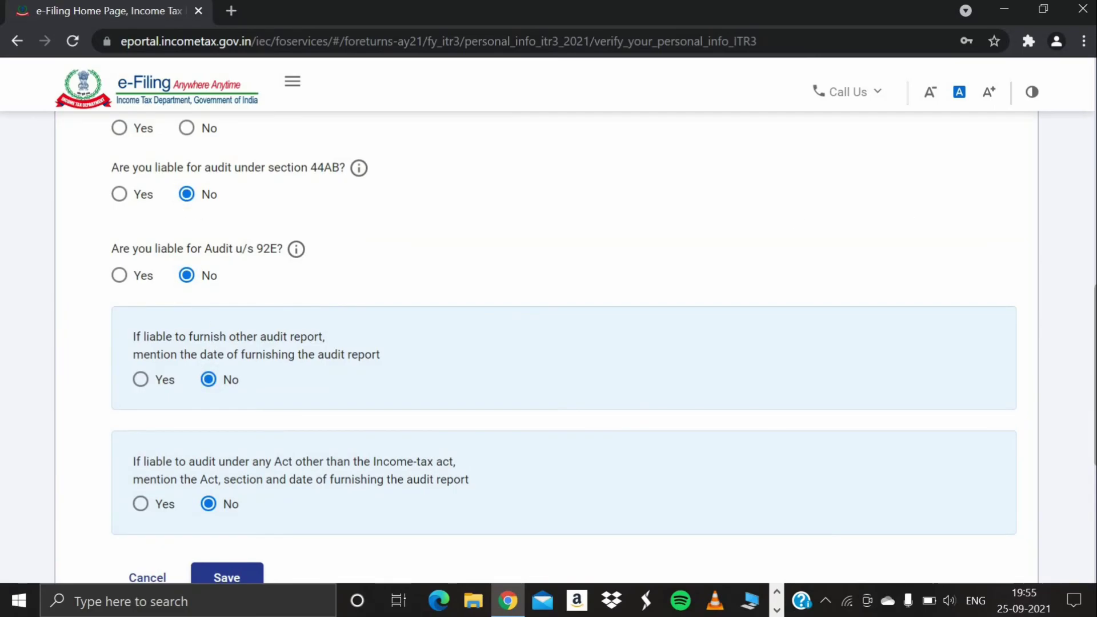
- Answer No to maintaining accounts under section 44AA, declaring income only under 44AE/44AD/44ADA and similar sections, and turnover between ₹ 1 crore and ₹ 10 crores
scroll(248, 309, "up", 5)
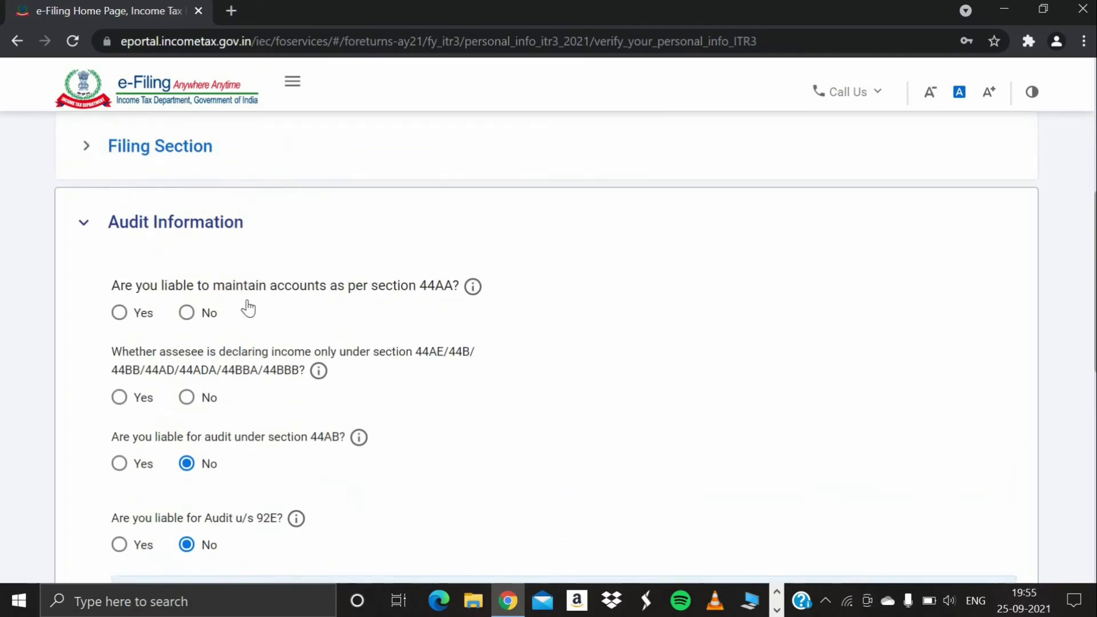
left_click(187, 312)
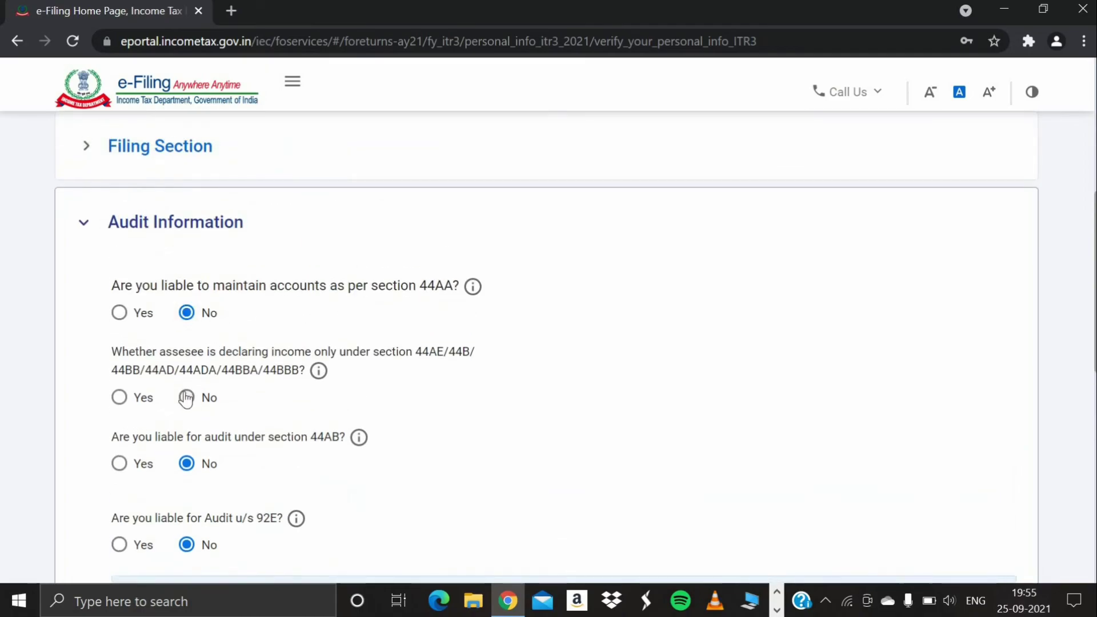
left_click(186, 397)
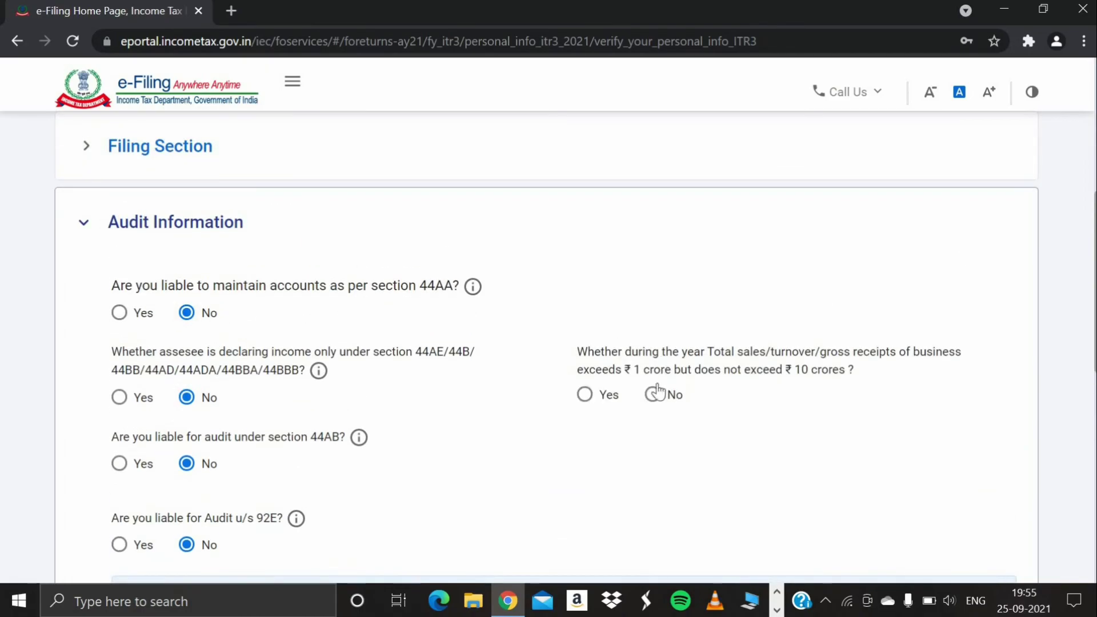
left_click(651, 394)
key("space")
scroll(511, 392, "down", 8)
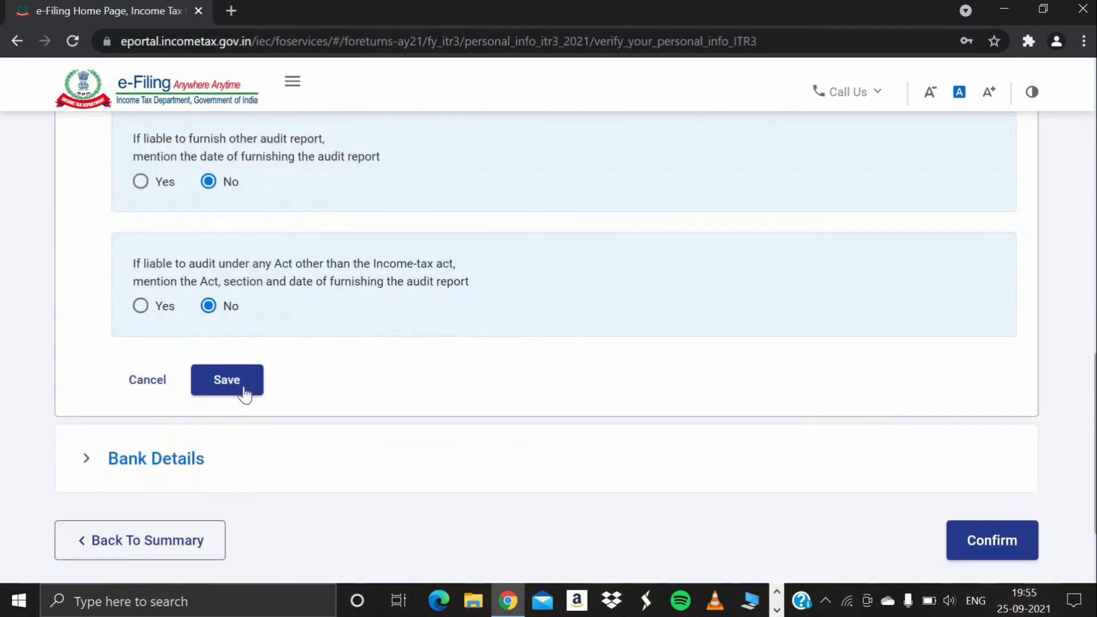
- Check the account nominated for refund in Bank Details and try to confirm the Part A - General information
left_click(179, 466)
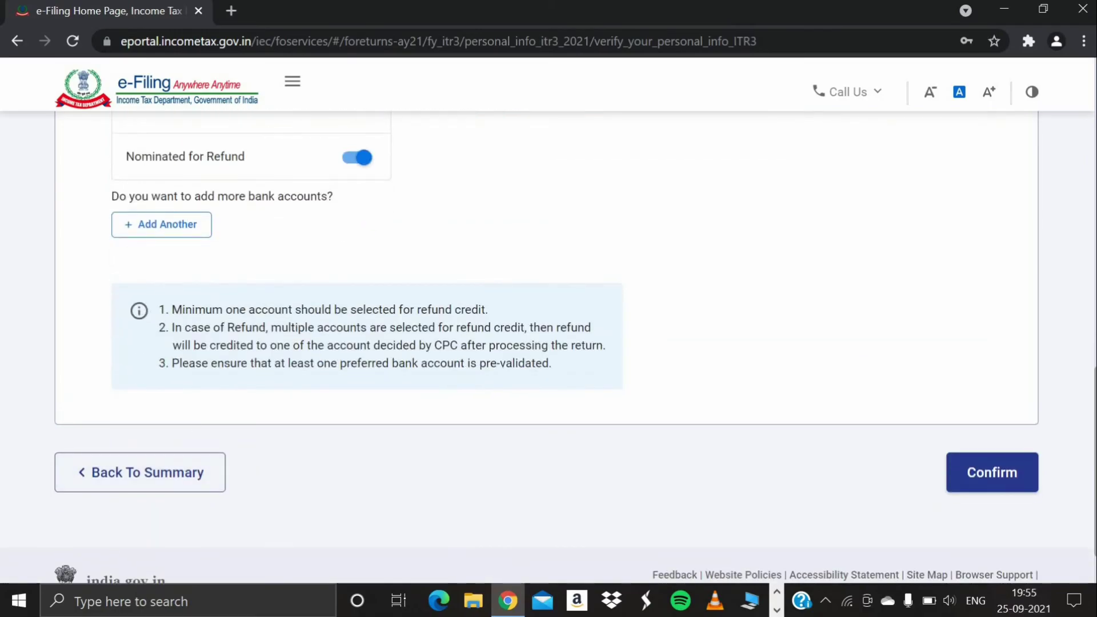
scroll(462, 380, "up", 5)
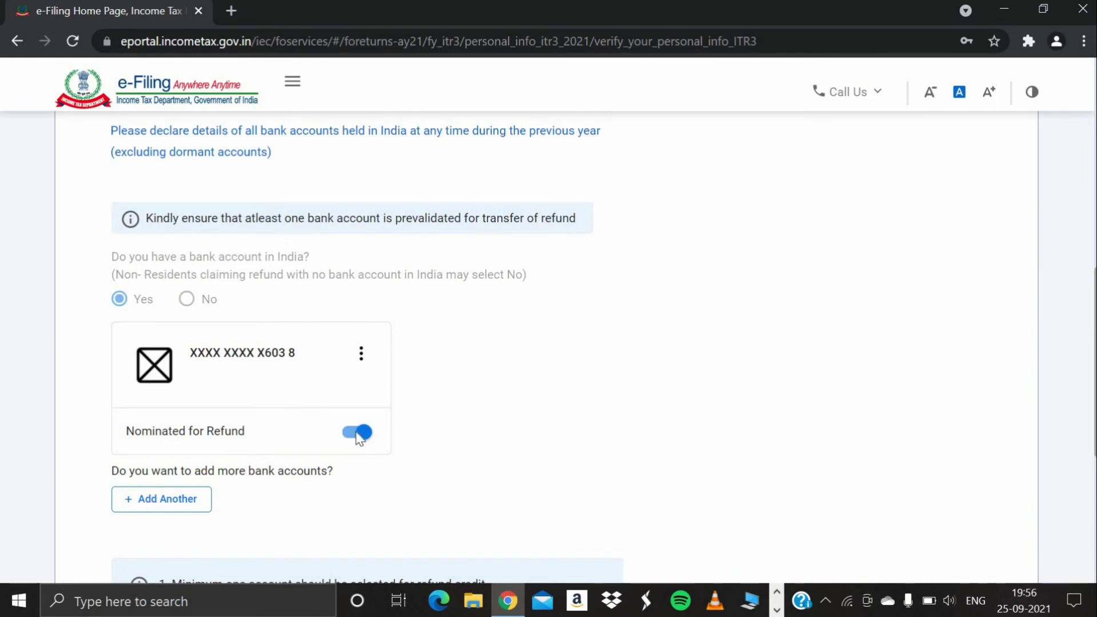
scroll(548, 354, "down", 5)
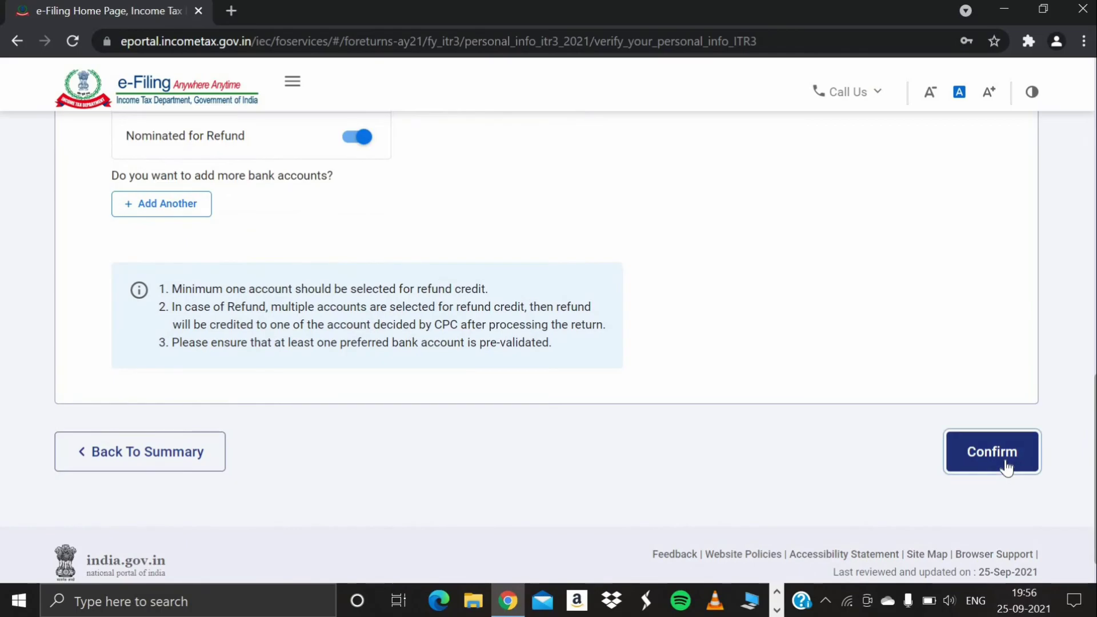
left_click(1006, 468)
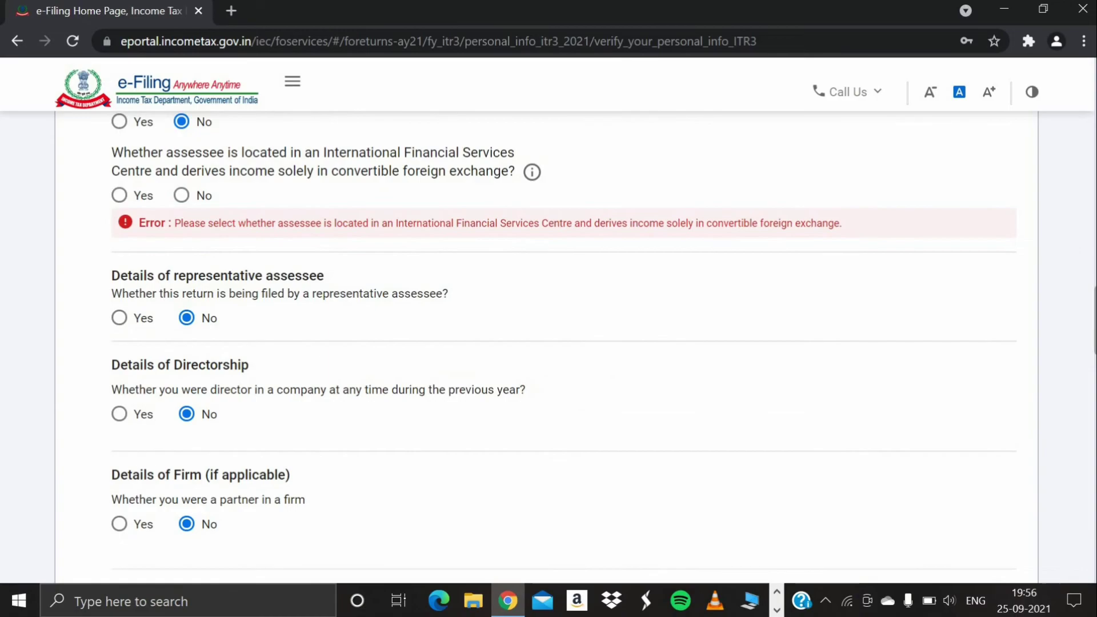
- Answer the question about location in an International Financial Services Centre and confirm the Part A - General schedule
scroll(971, 120, "down", 3)
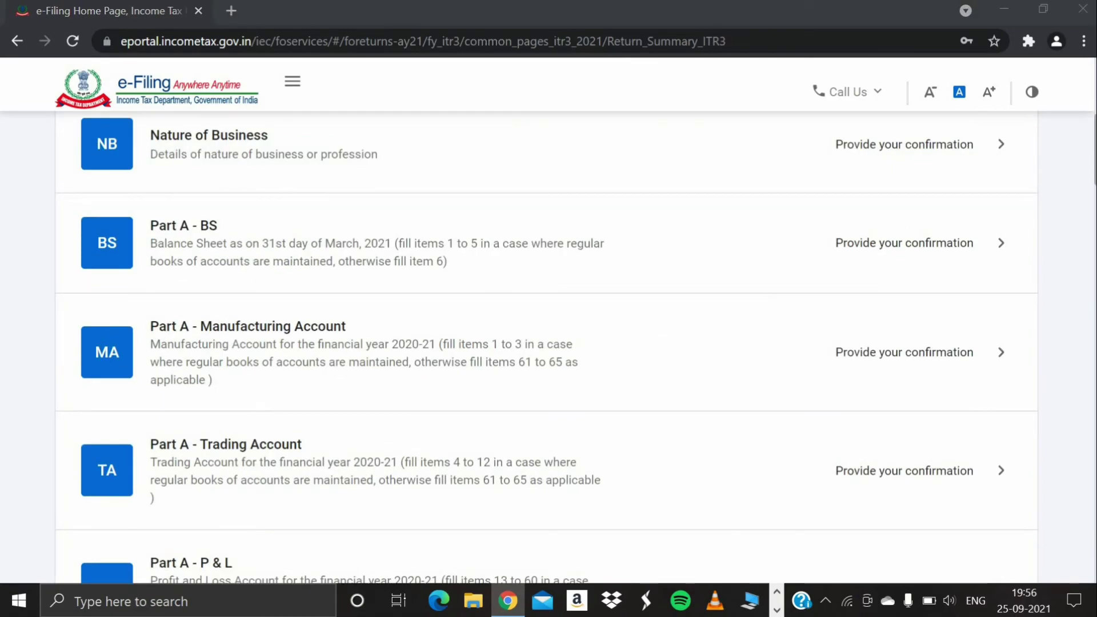
left_click(462, 286)
scroll(463, 286, "up", 4)
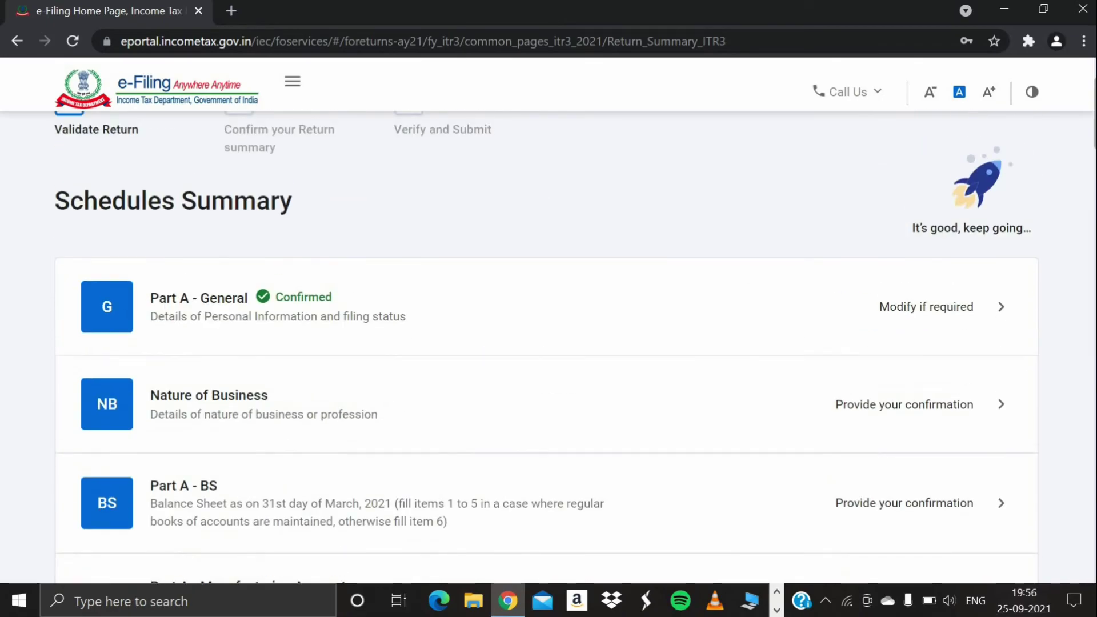
- In the Nature of Business schedule, start a new entry with code 14009 - Computer training and educational institutes
scroll(546, 343, "down", 2)
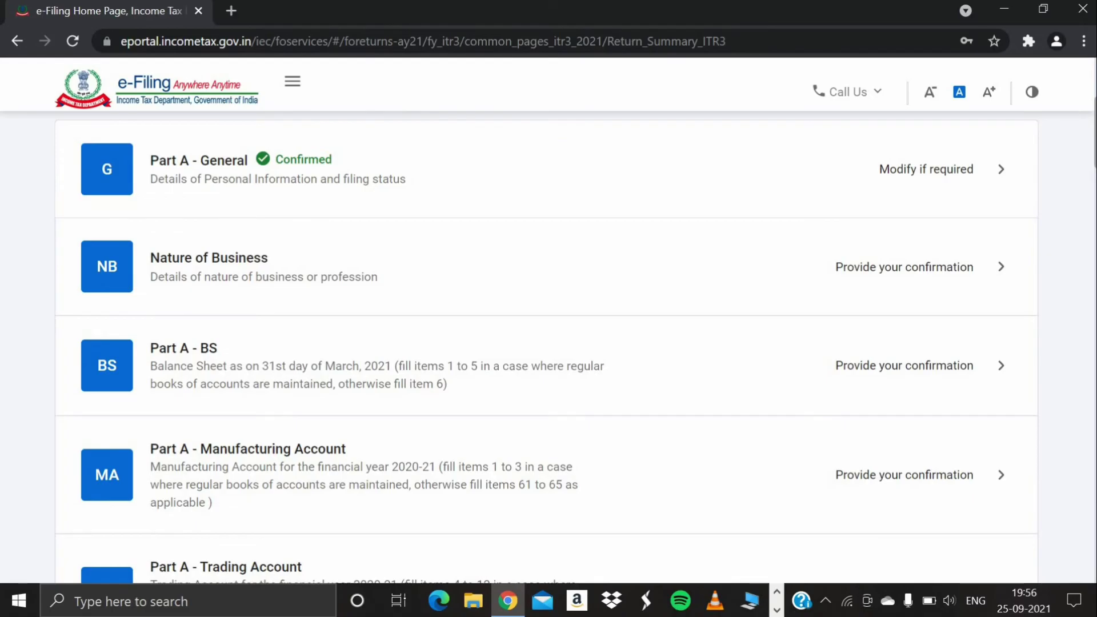
left_click(215, 262)
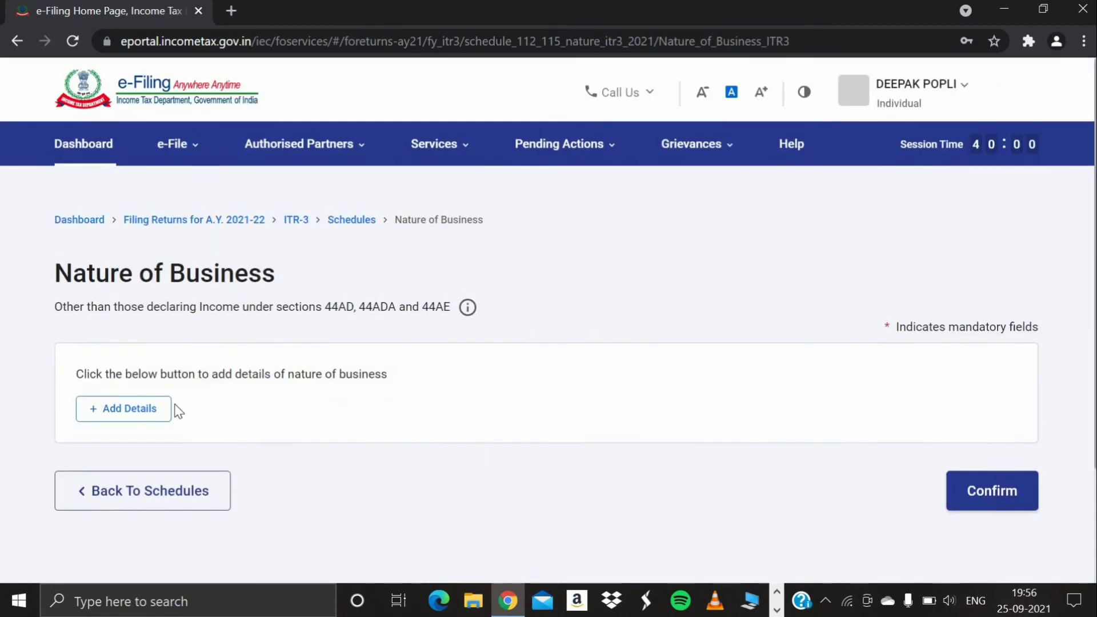
left_click(141, 412)
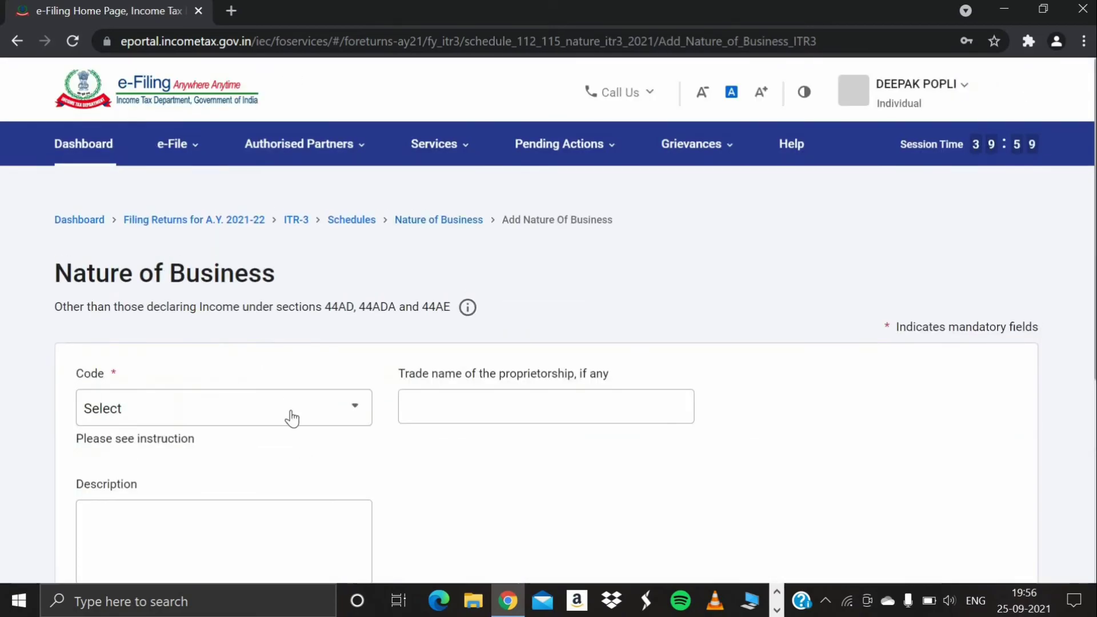
left_click(286, 406)
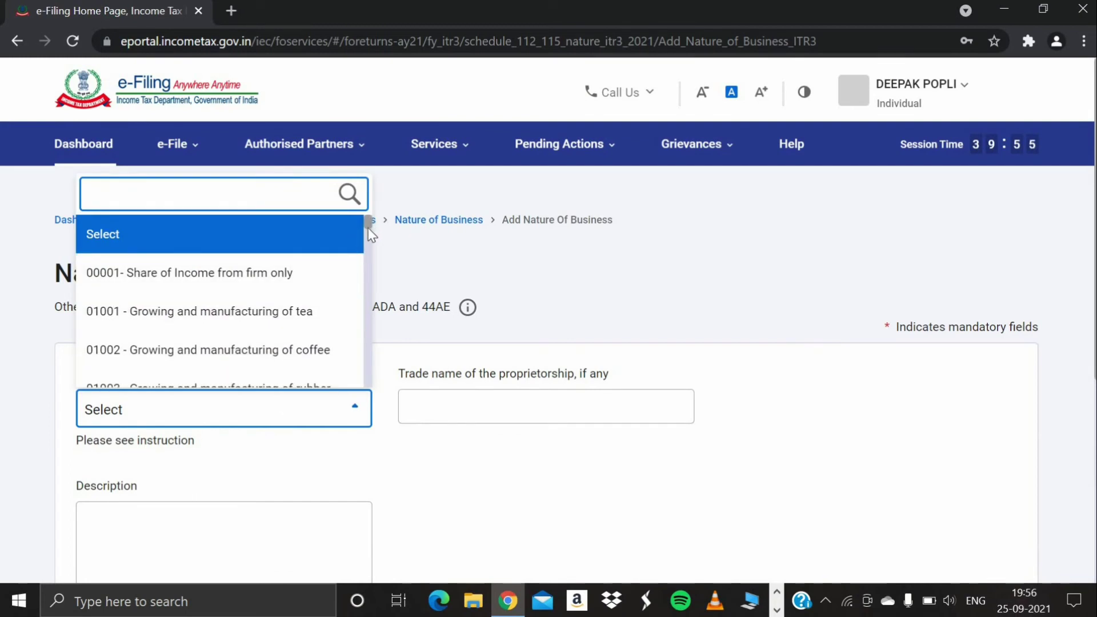
scroll(368, 230, "down", 10)
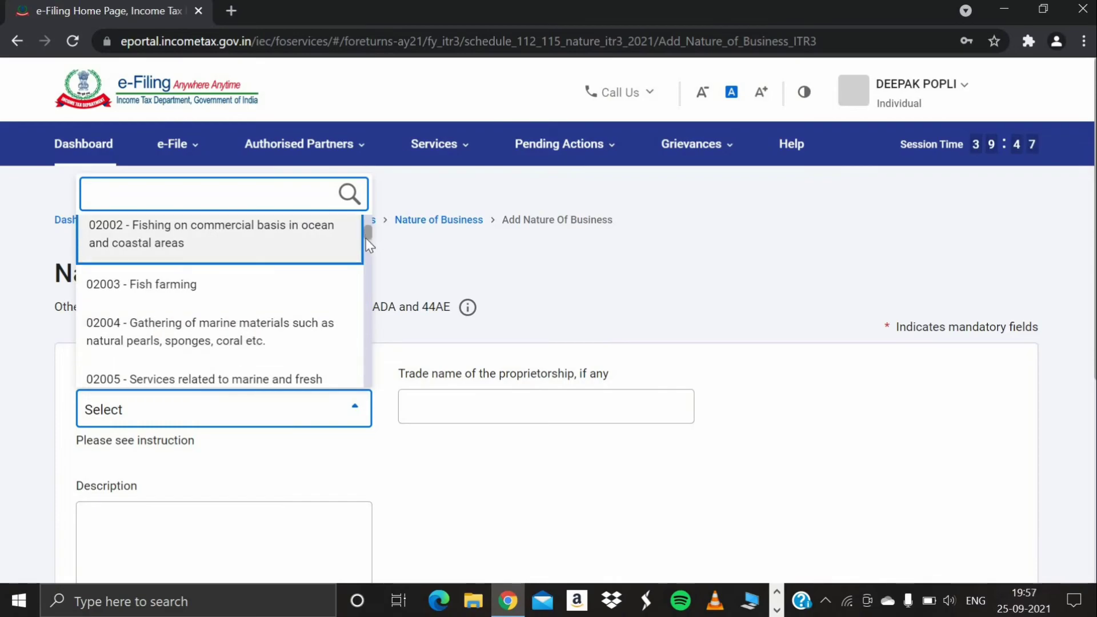
scroll(365, 238, "down", 10)
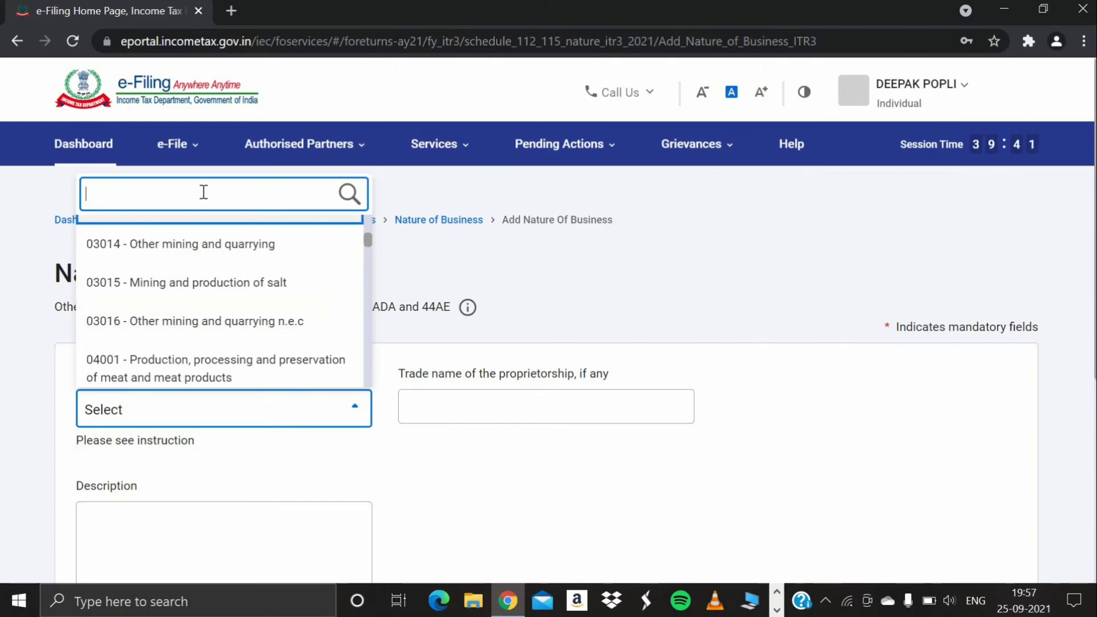
type("computer")
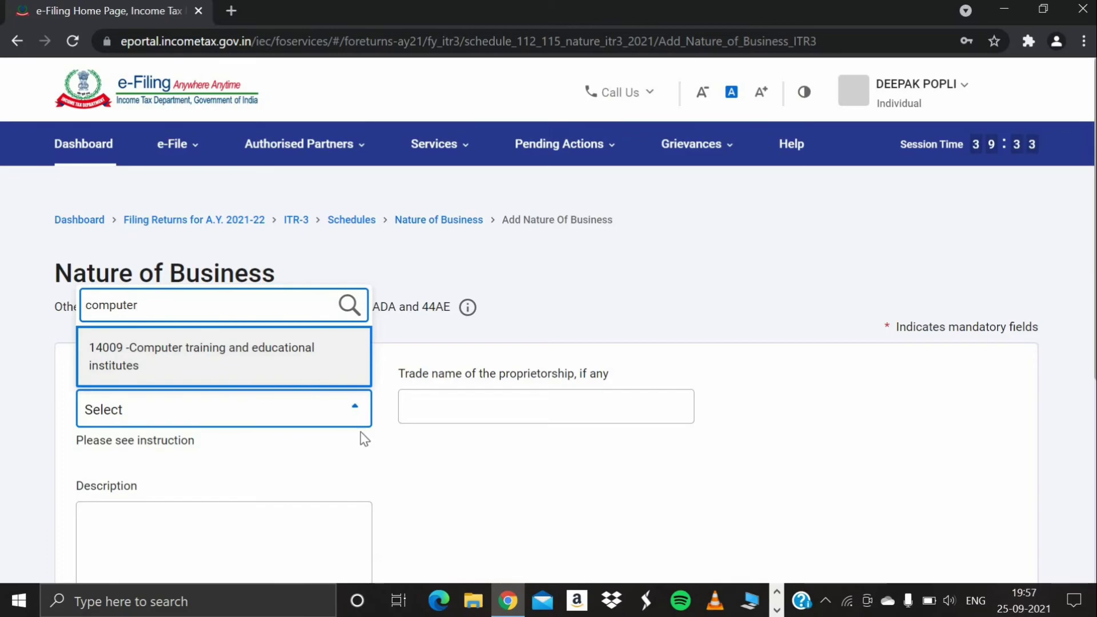
key("Return")
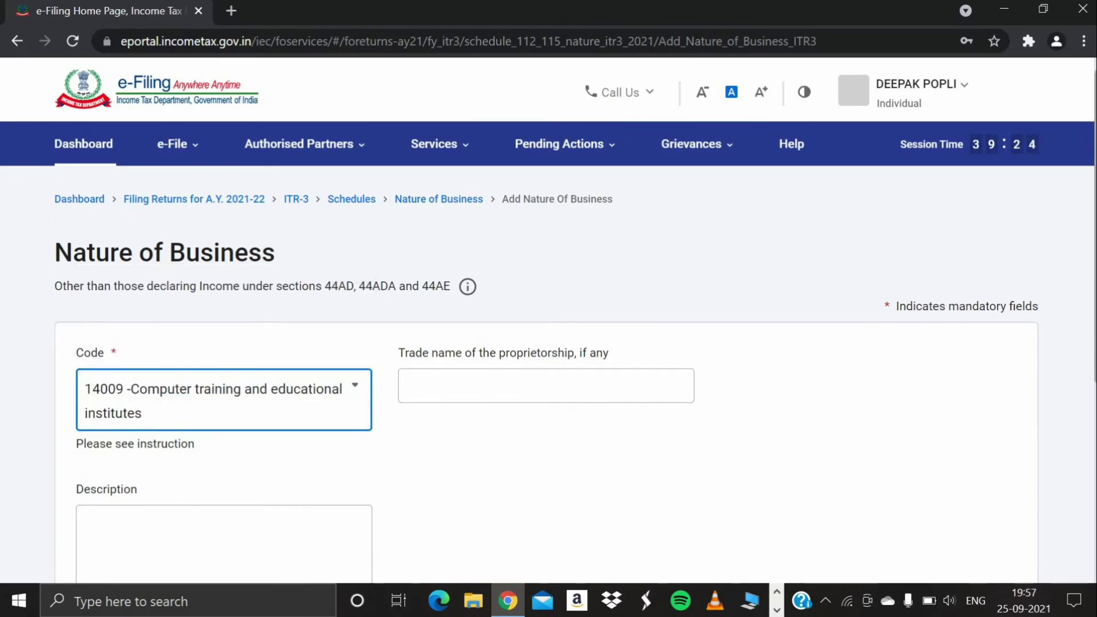
- Add the business entry without a trade name or description and confirm the Nature of Business schedule
scroll(813, 291, "down", 2)
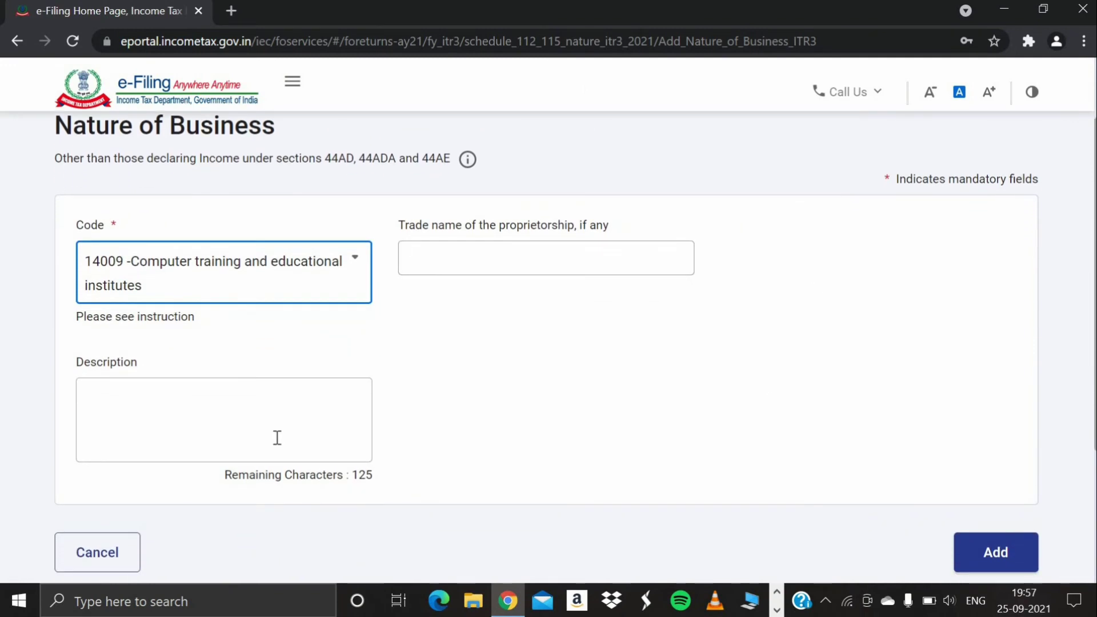
left_click(986, 545)
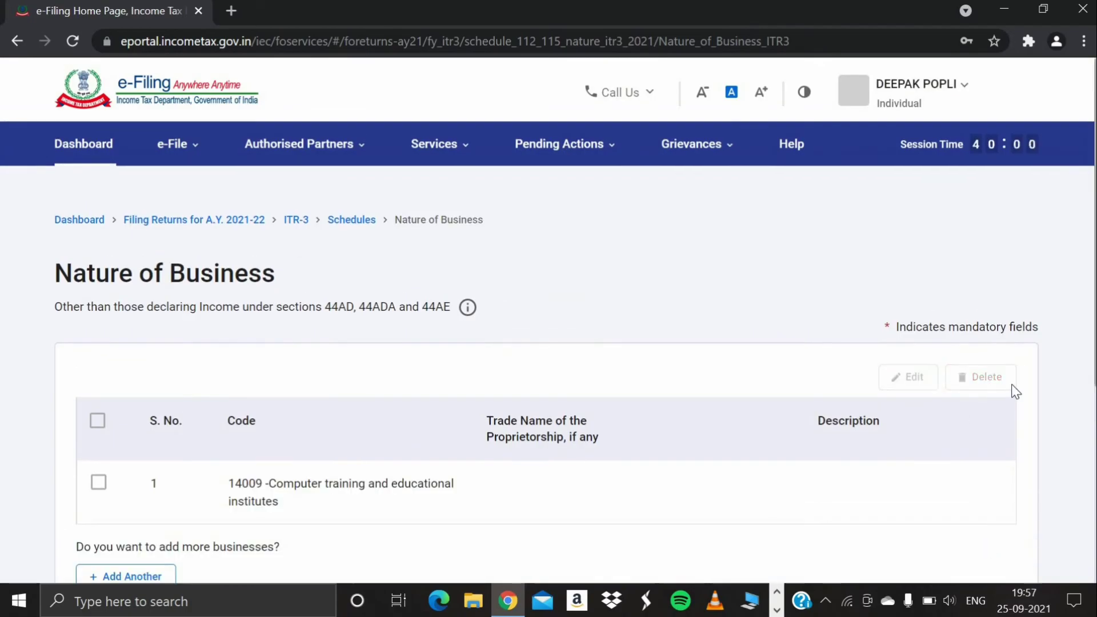
scroll(1021, 336, "down", 4)
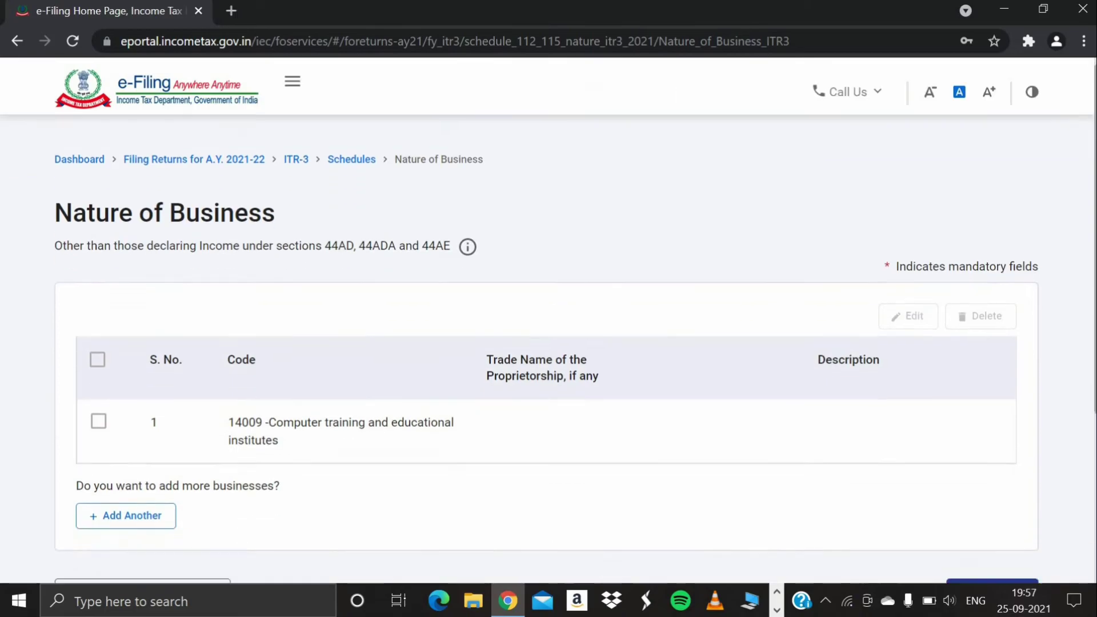
left_click(969, 462)
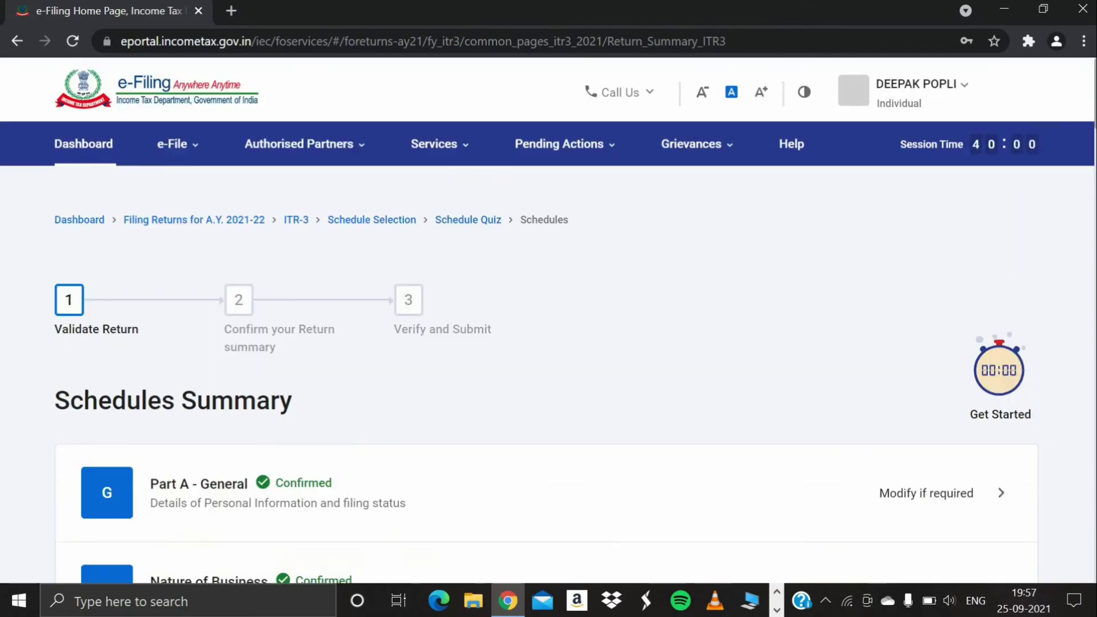
- In Part A - BS, start adding Sources of Funds details and set the proprietor's capital to ₹ 5,00,000
scroll(669, 179, "down", 7)
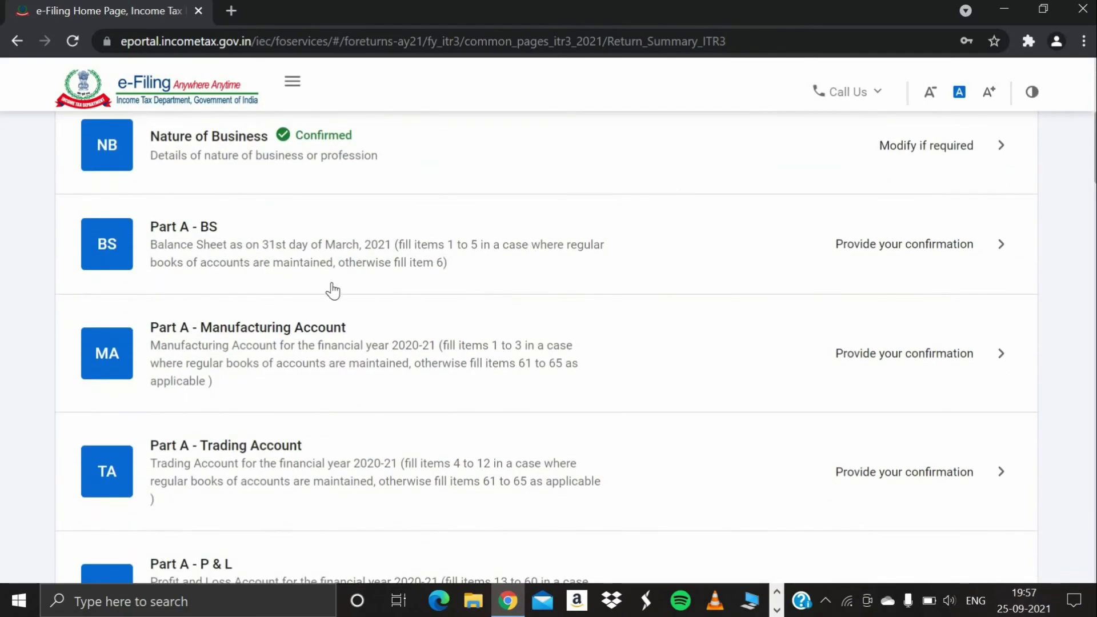
left_click(322, 270)
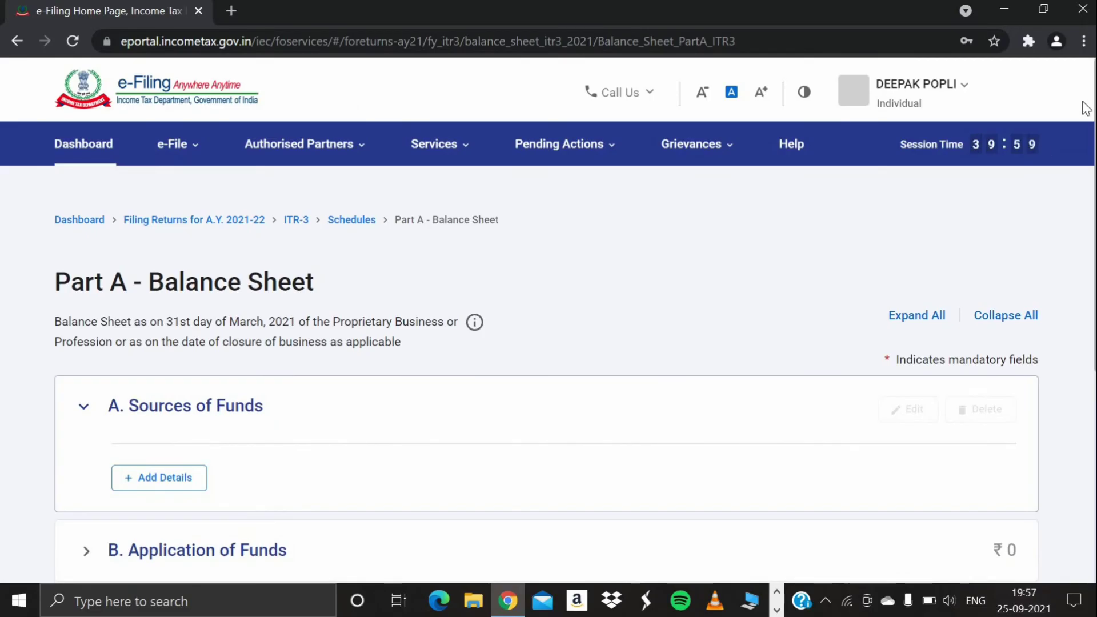
scroll(311, 252, "down", 3)
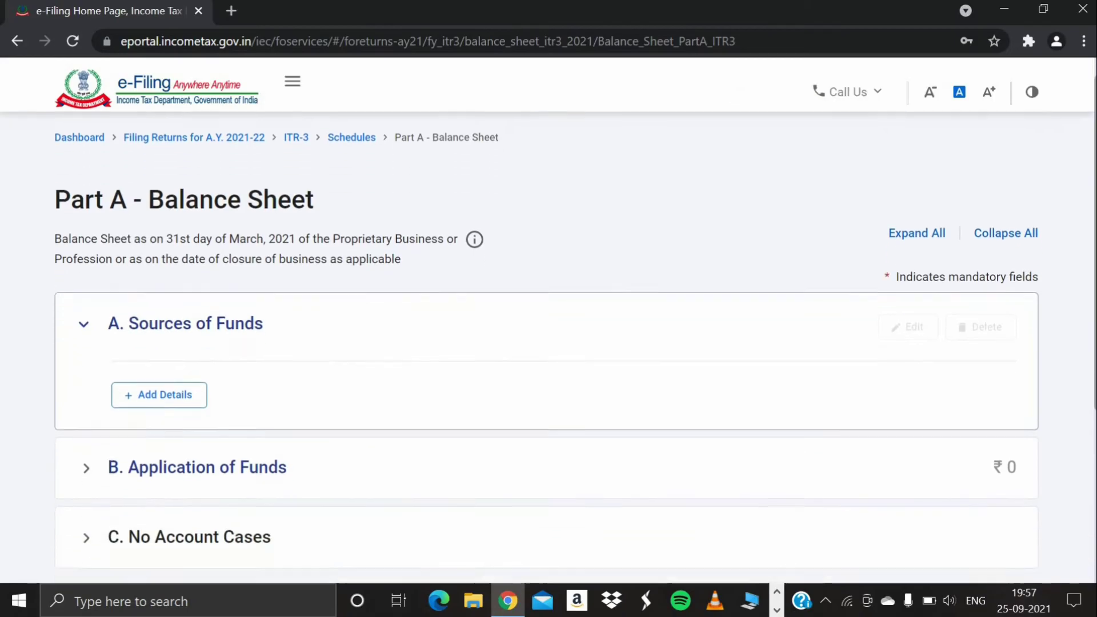
left_click(171, 280)
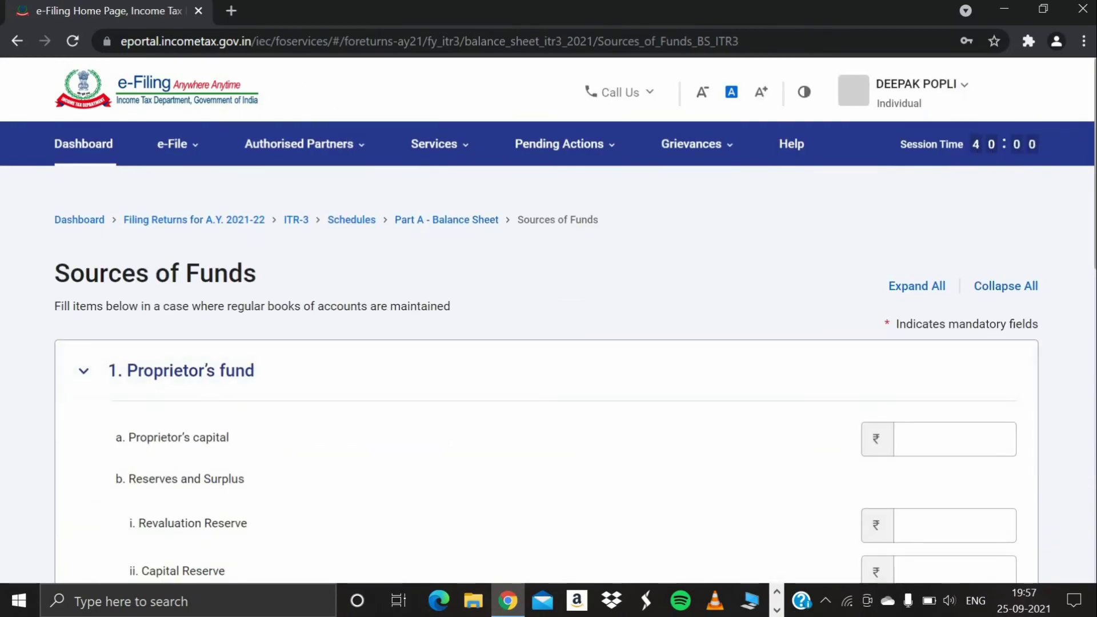
scroll(925, 264, "down", 3)
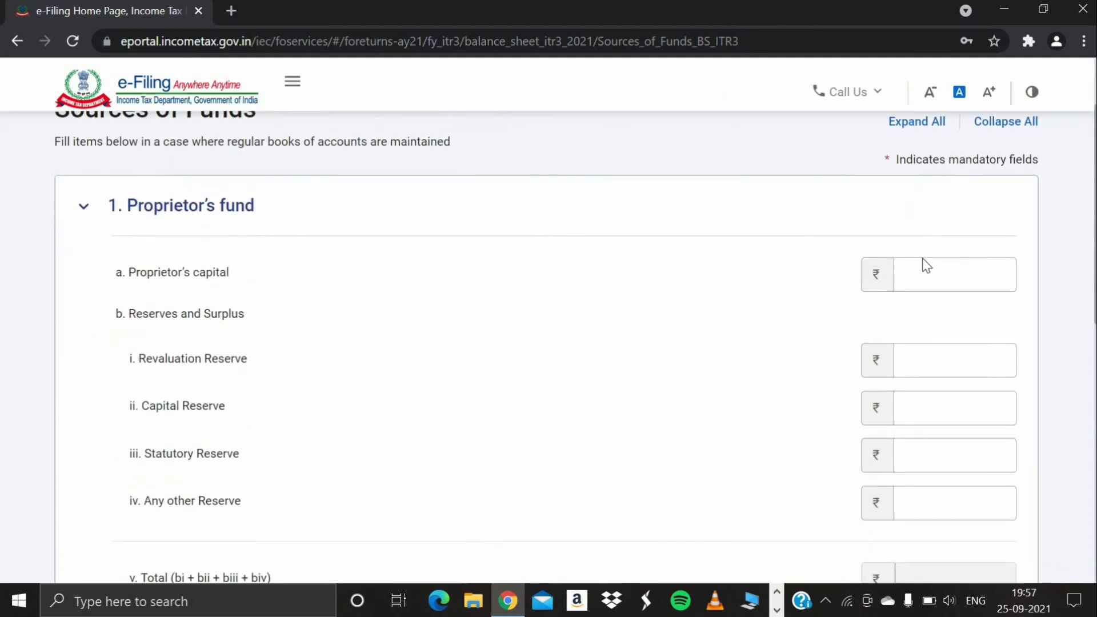
left_click(931, 266)
type("5")
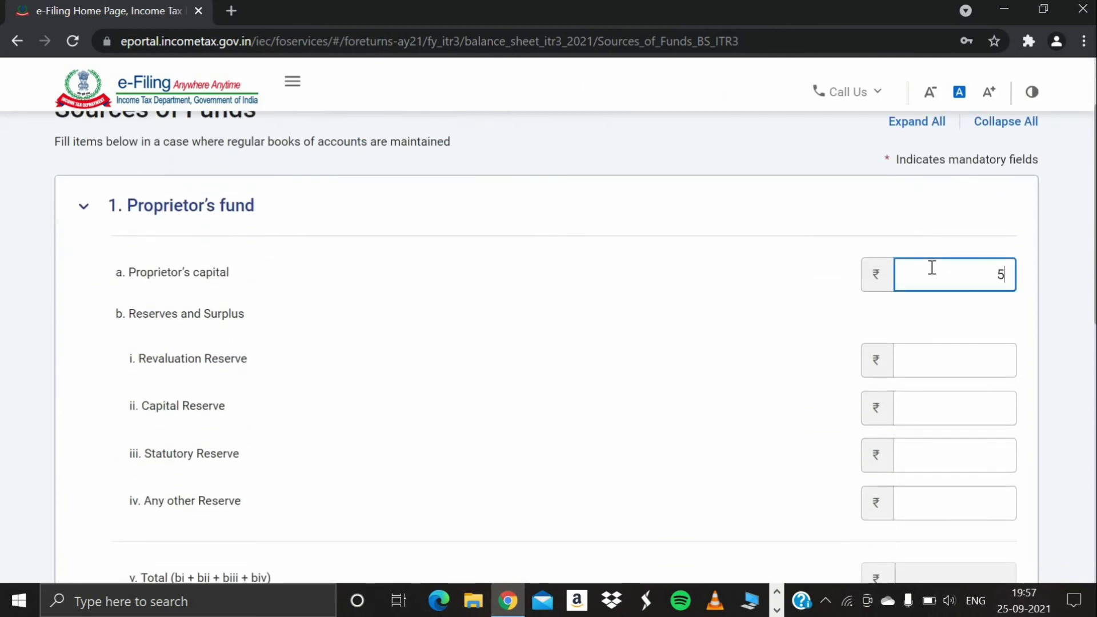
type("00000")
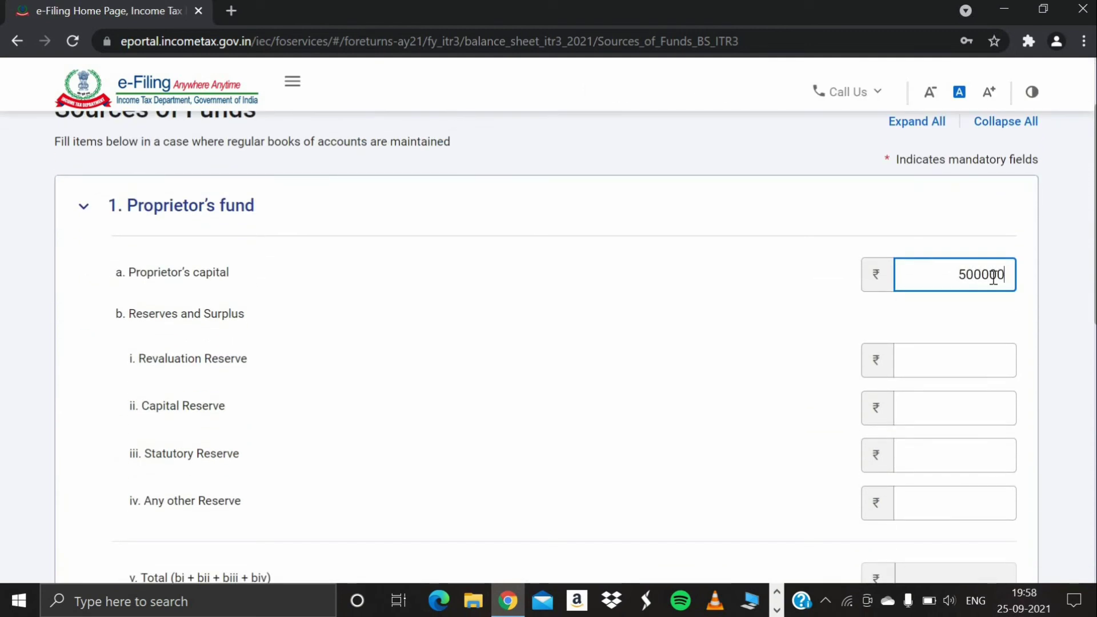
left_click(1069, 289)
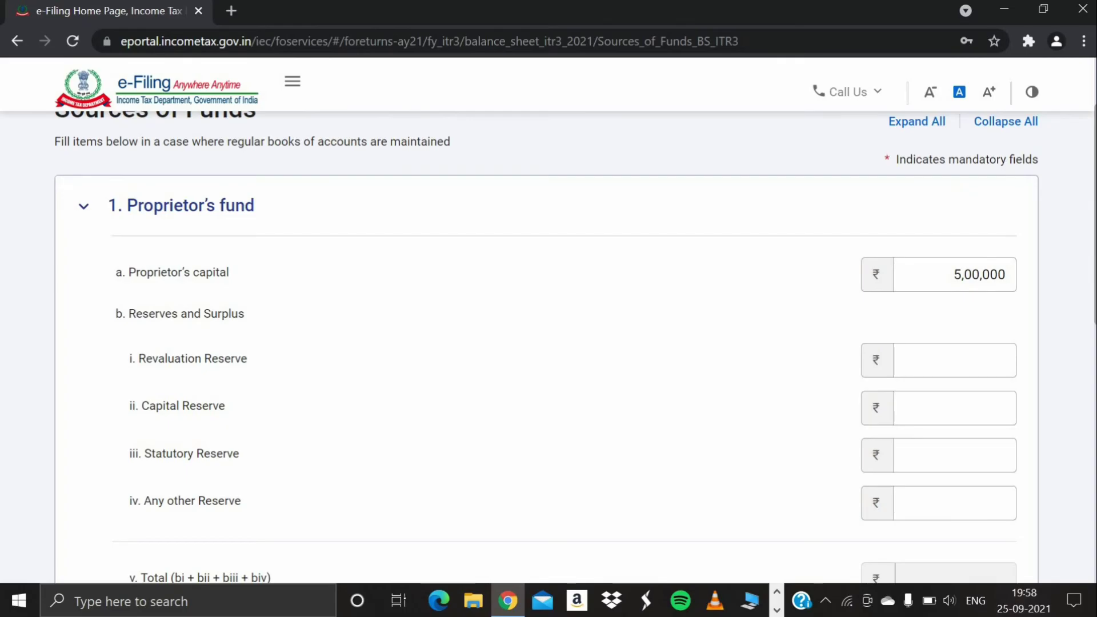
- Under Loan funds, set unsecured loans from banks to ₹ 4,50,000 and add the Sources of Funds details to the balance sheet
scroll(549, 343, "down", 3)
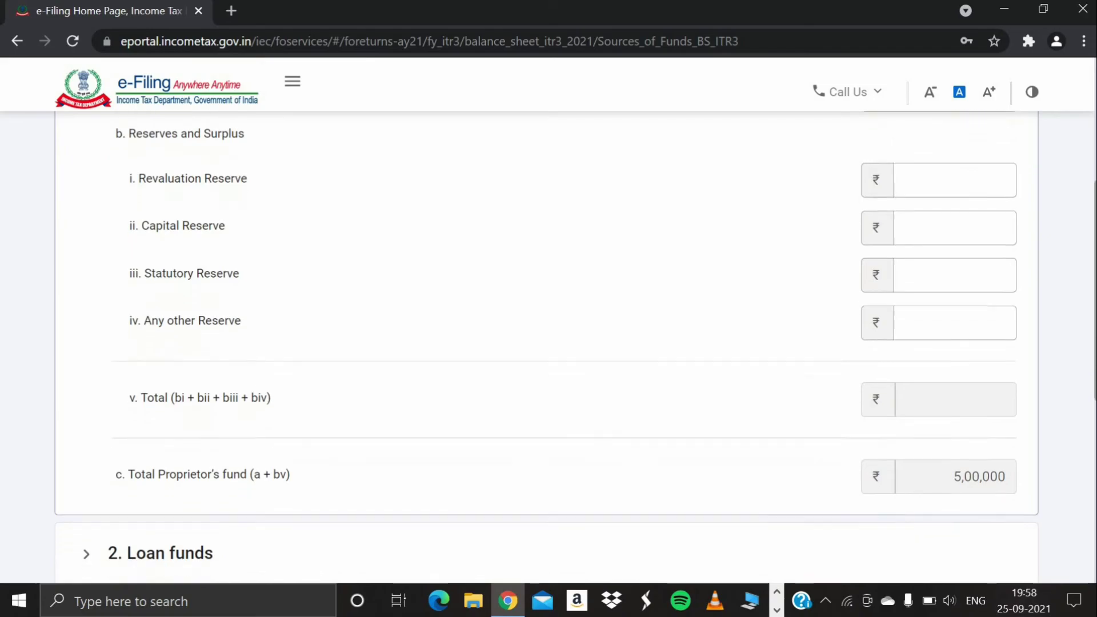
scroll(548, 342, "down", 4)
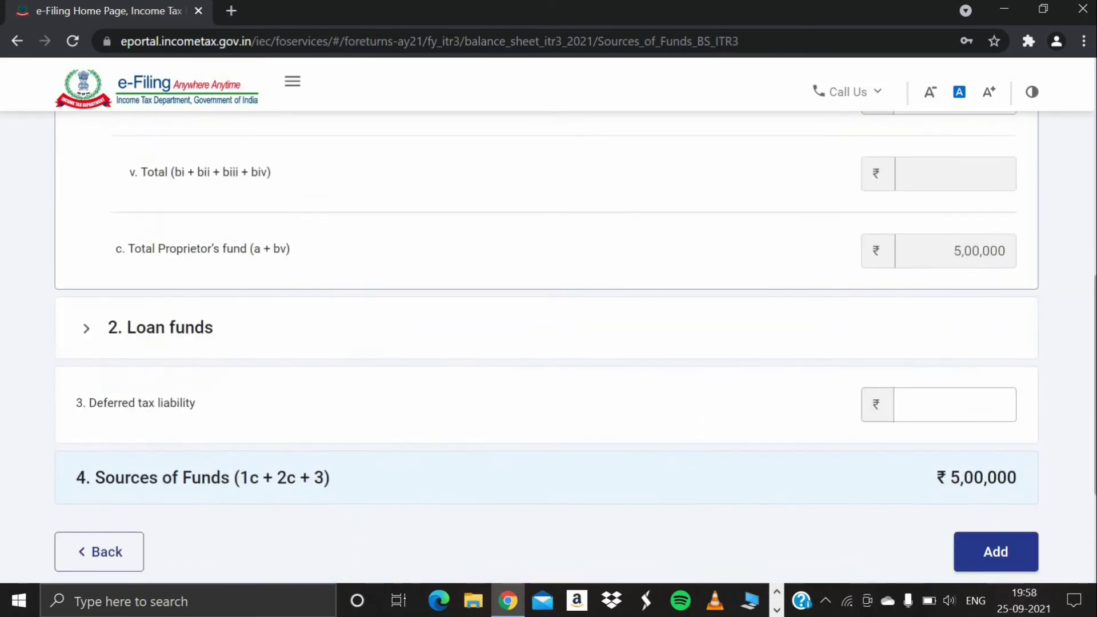
scroll(588, 368, "down", 1)
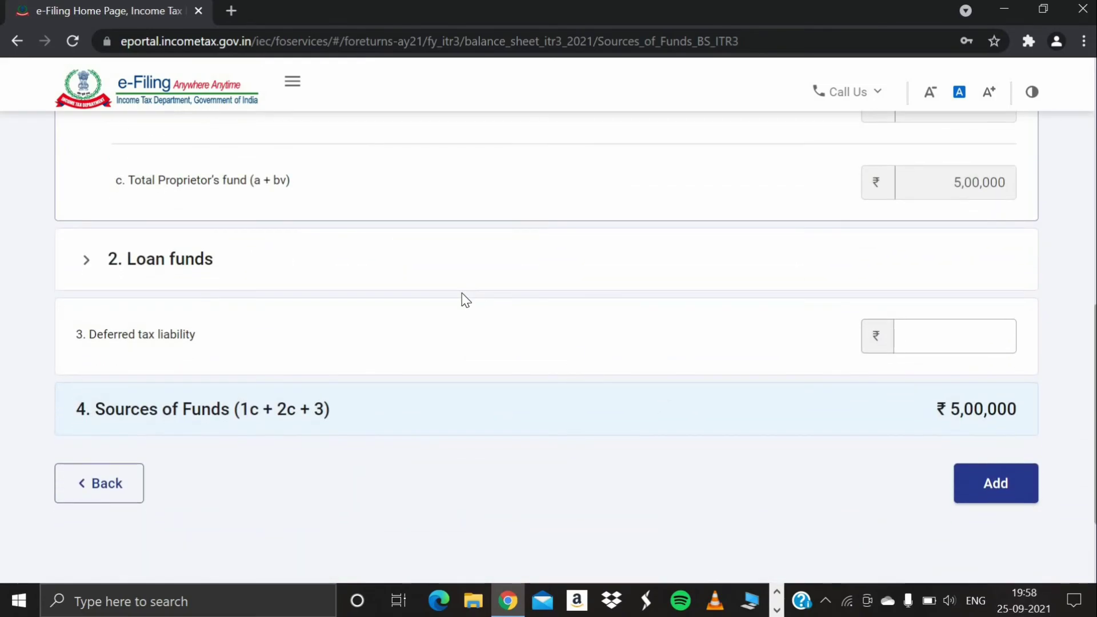
left_click(207, 275)
scroll(538, 306, "down", 5)
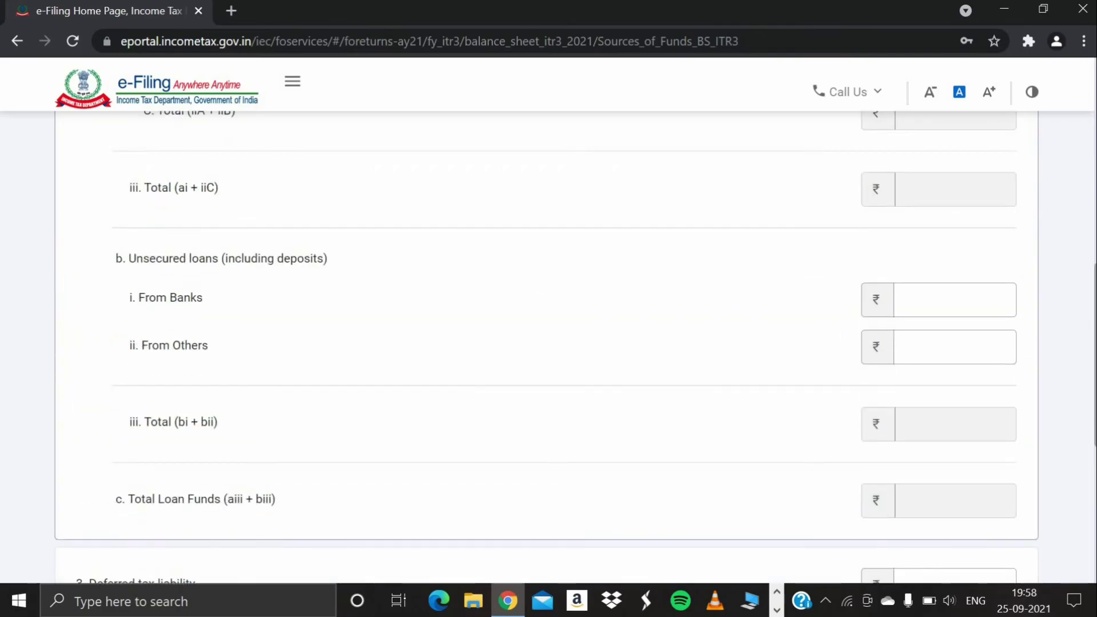
scroll(836, 384, "up", 2)
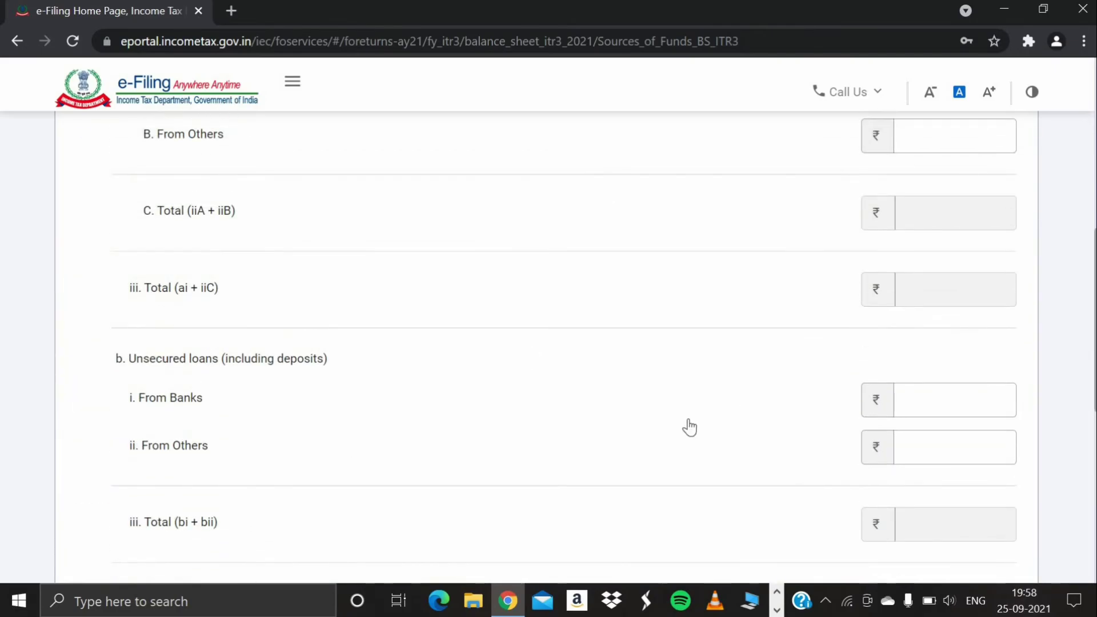
left_click(934, 393)
left_click(297, 471)
left_click(926, 454)
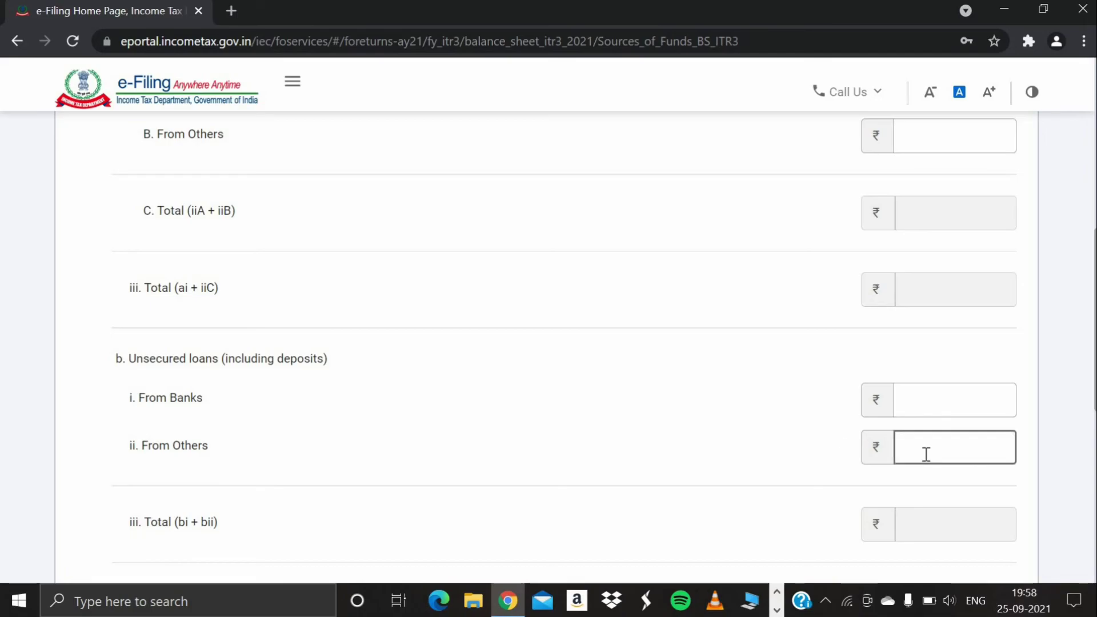
left_click(943, 409)
left_click(943, 408)
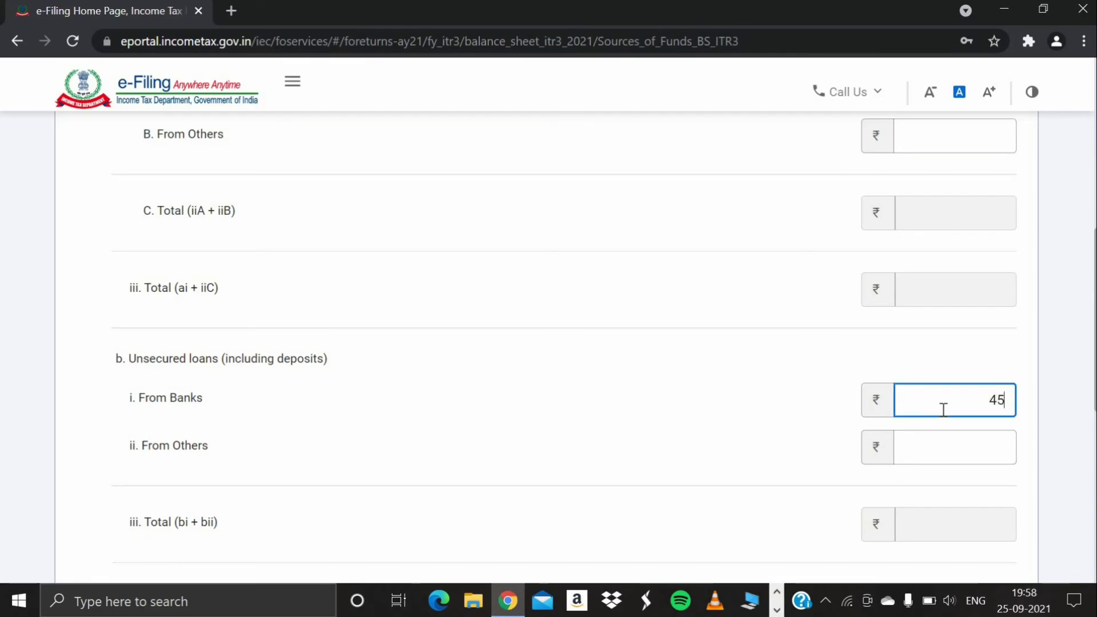
type("450000")
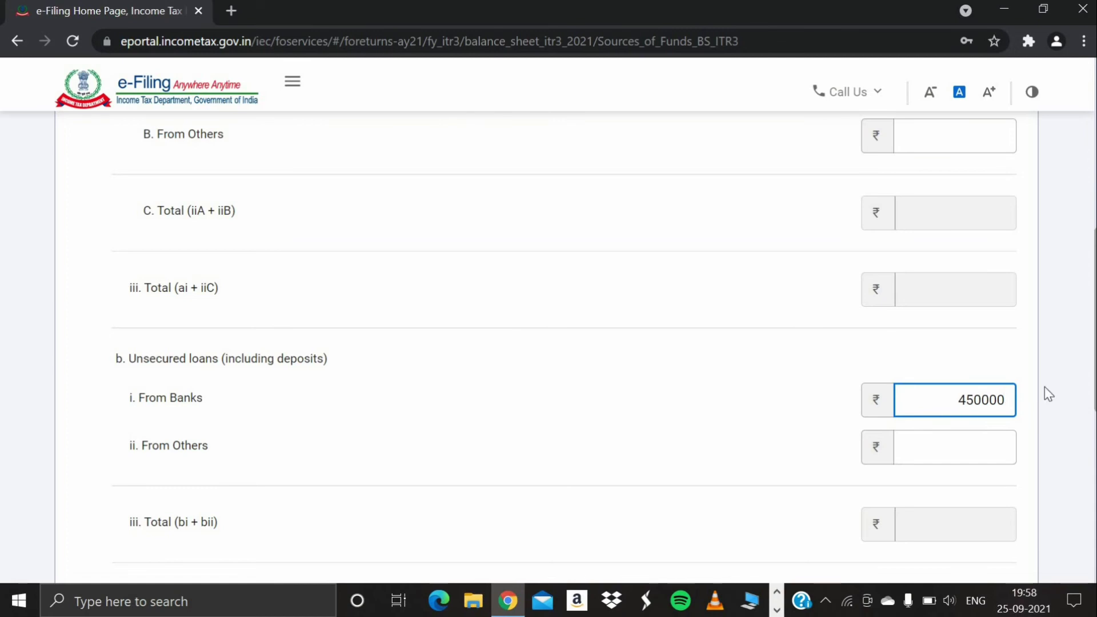
left_click(1044, 391)
scroll(1019, 500, "down", 6)
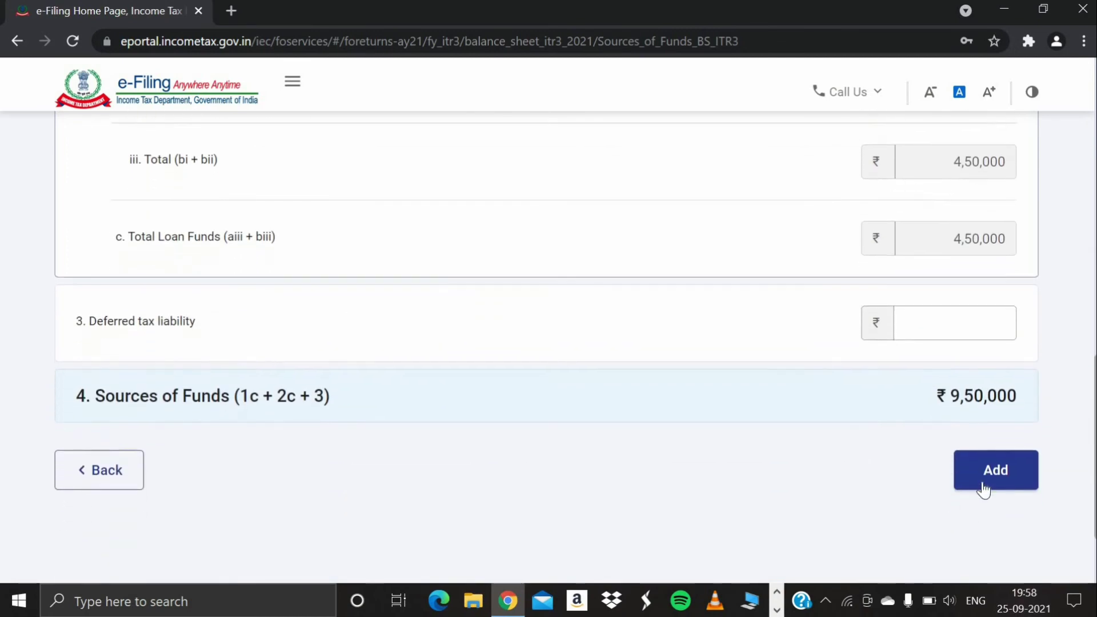
left_click(989, 482)
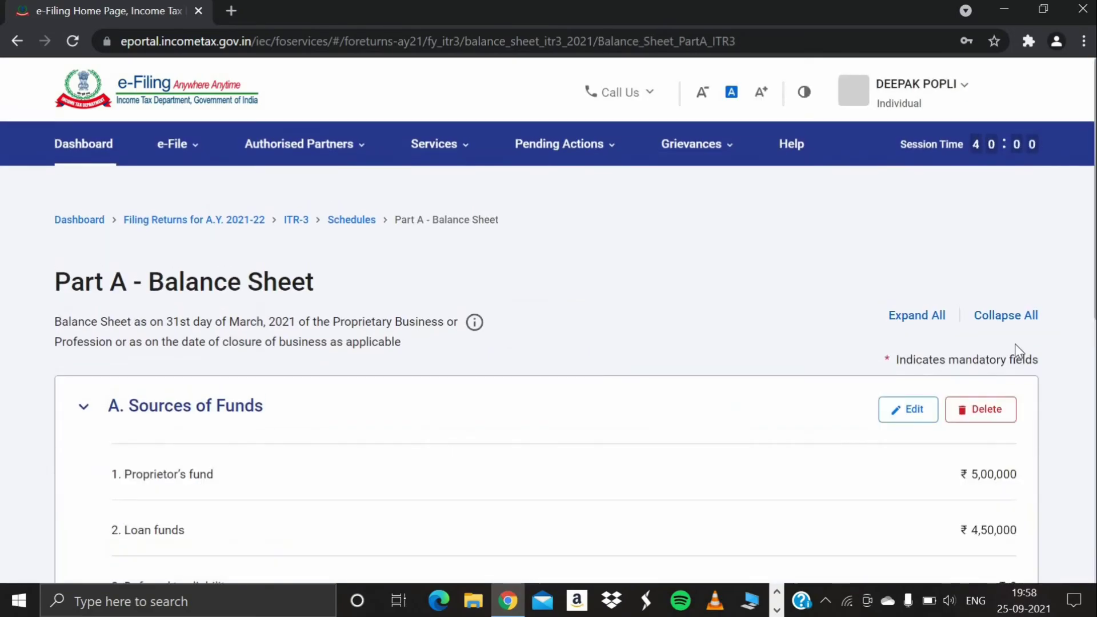
- In the balance sheet's No Account Cases section, set the amount of the cash balance to ₹ 50,000
scroll(545, 342, "down", 5)
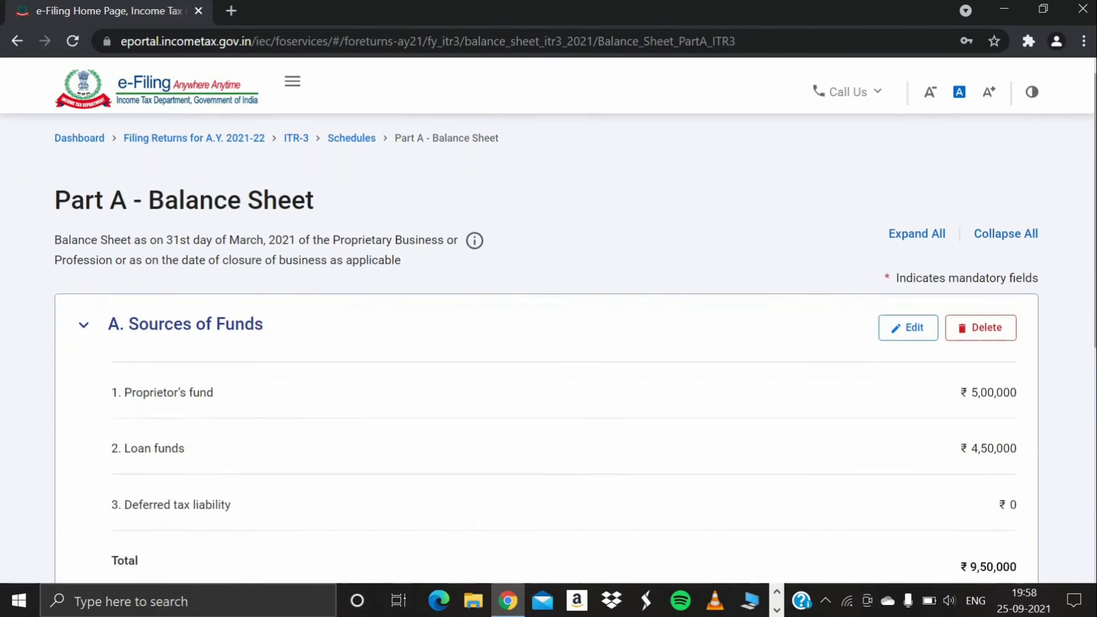
scroll(370, 553, "down", 2)
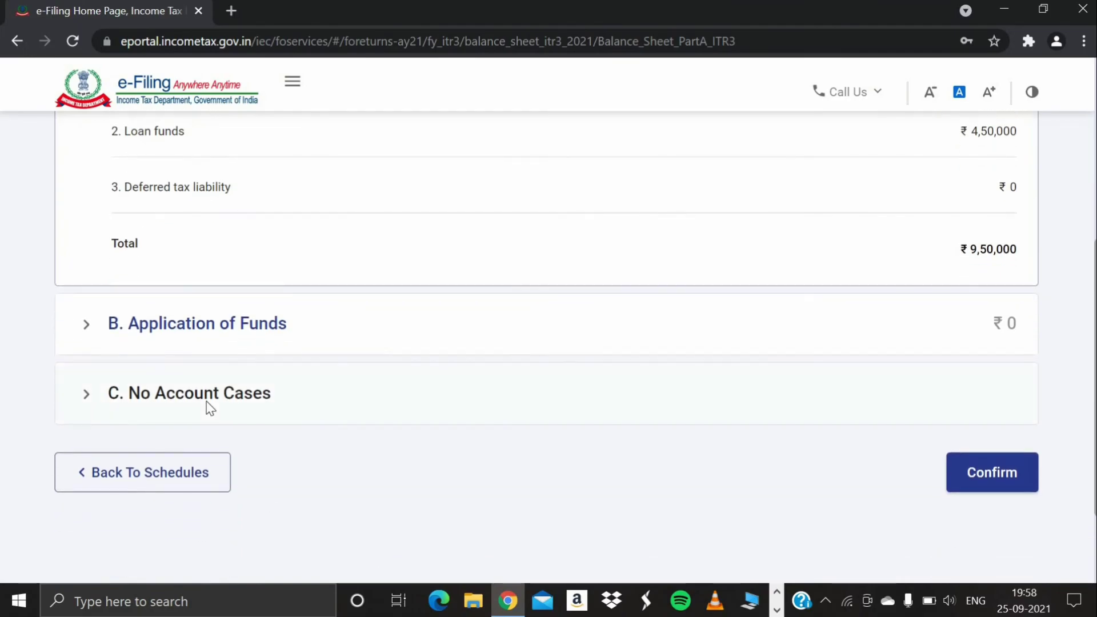
left_click(186, 401)
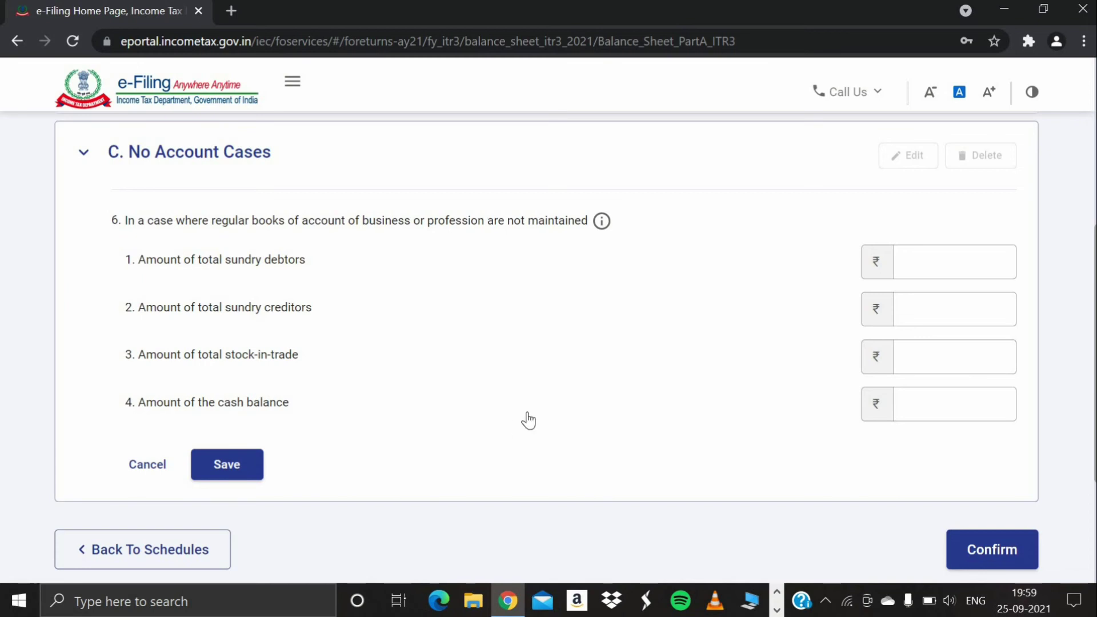
left_click(944, 396)
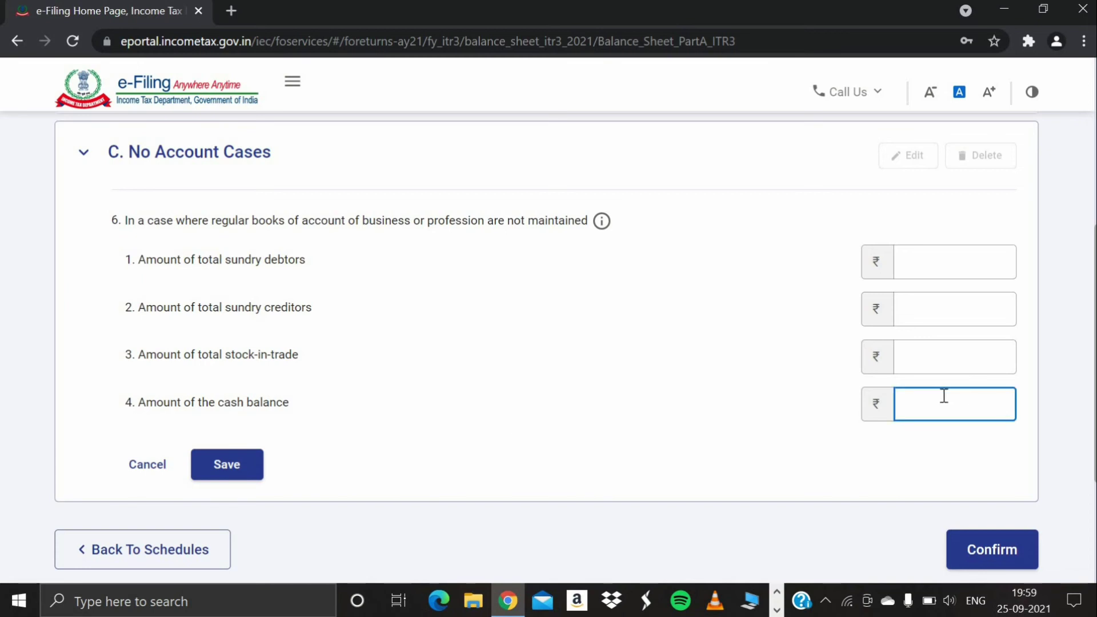
type("50000")
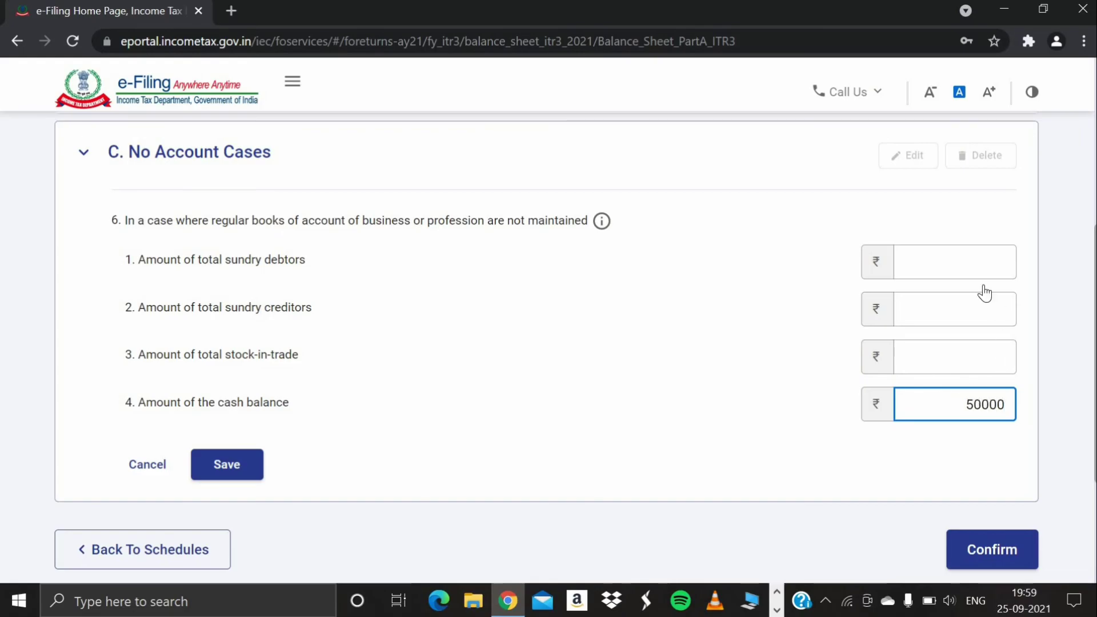
- Under No Account Cases, set total sundry debtors to ₹ 20,000 and total sundry creditors to ₹ 10,000
left_click(972, 269)
type("2")
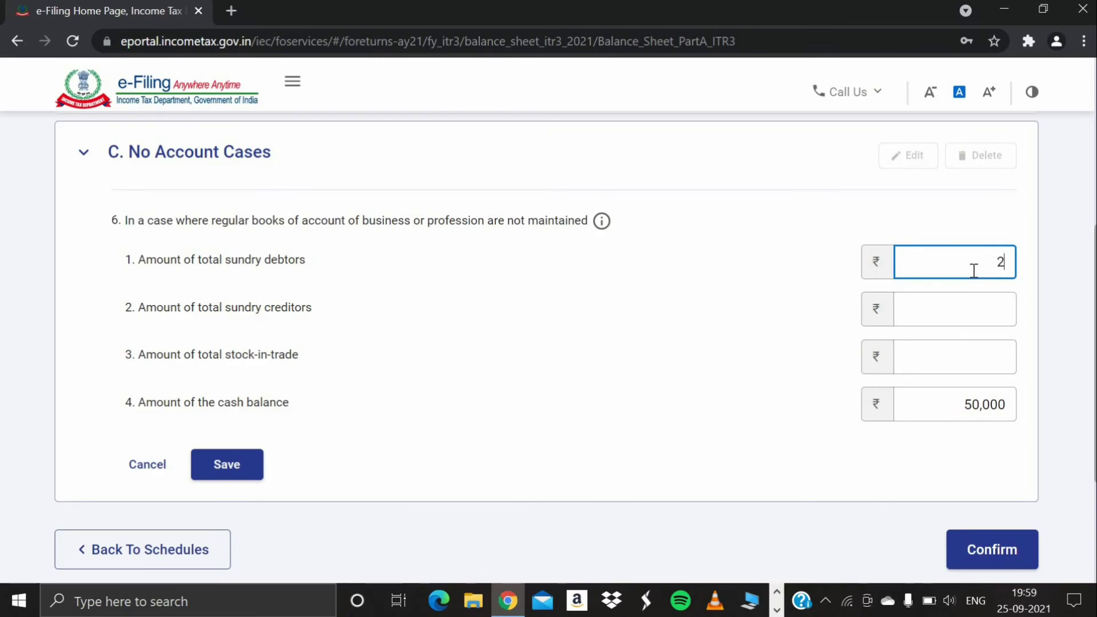
type("0000")
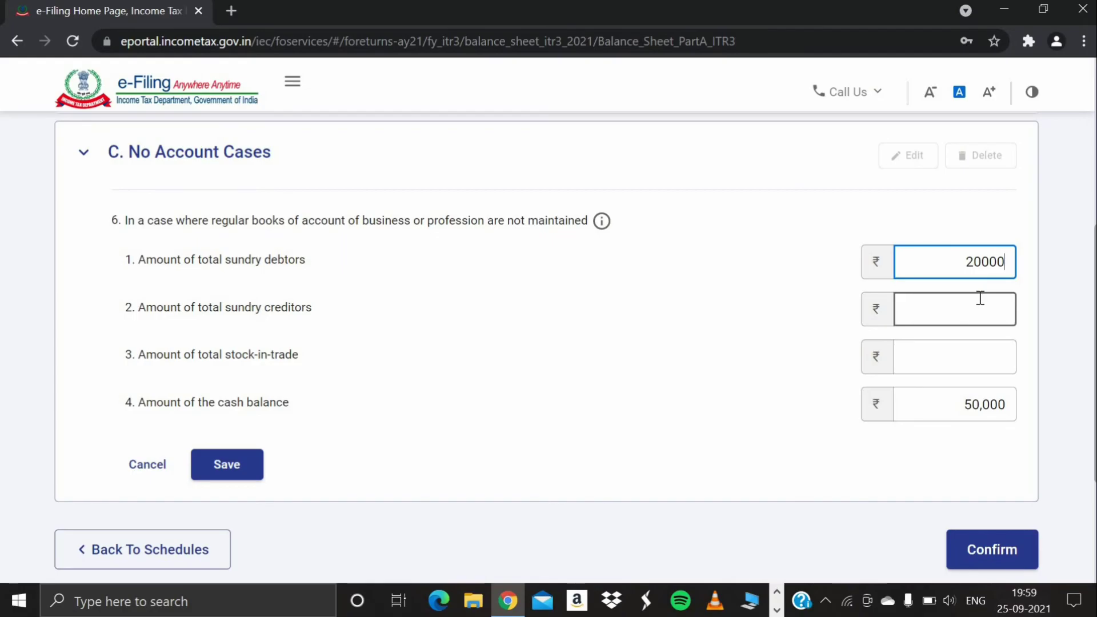
left_click(979, 297)
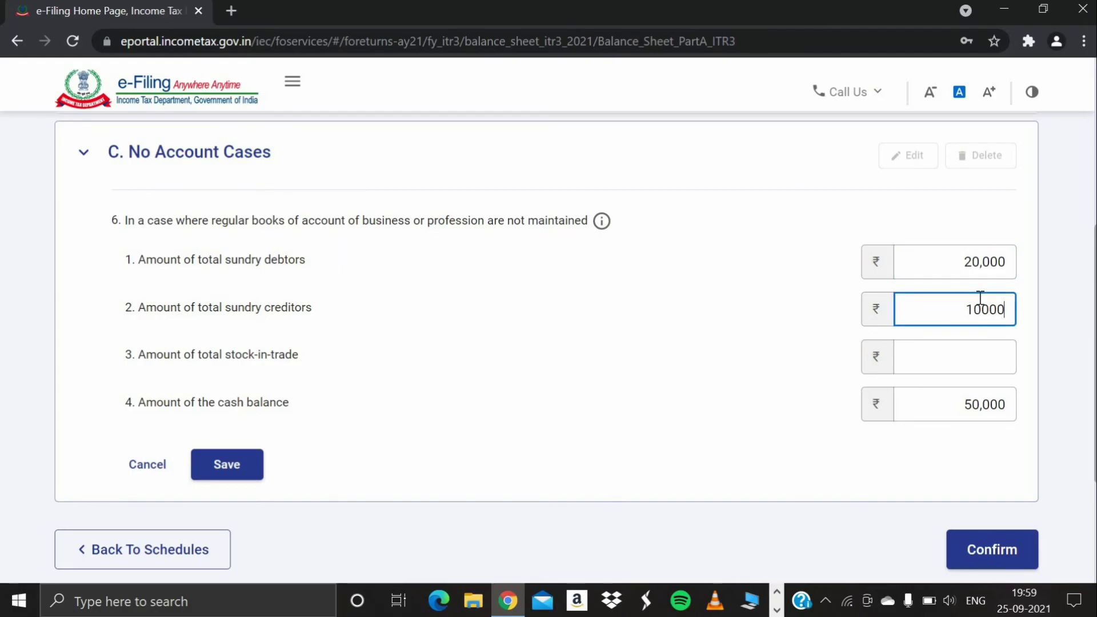
type("10000")
- Try to confirm the Part A - Balance Sheet schedule, dismissing the notice about items 1-5 and item 6
scroll(992, 362, "down", 3)
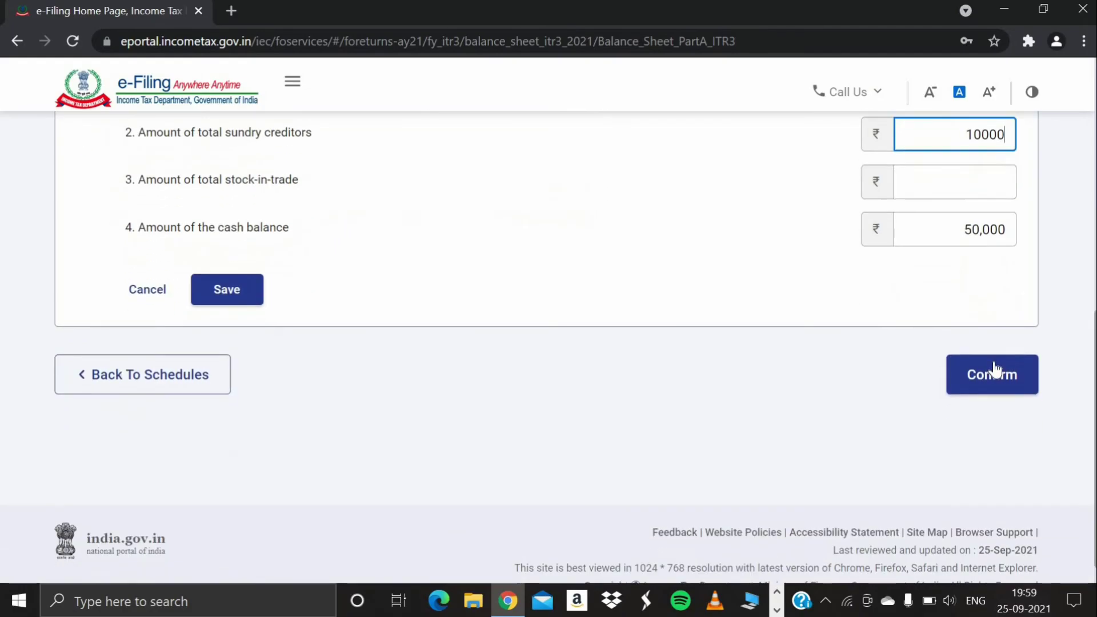
left_click(993, 365)
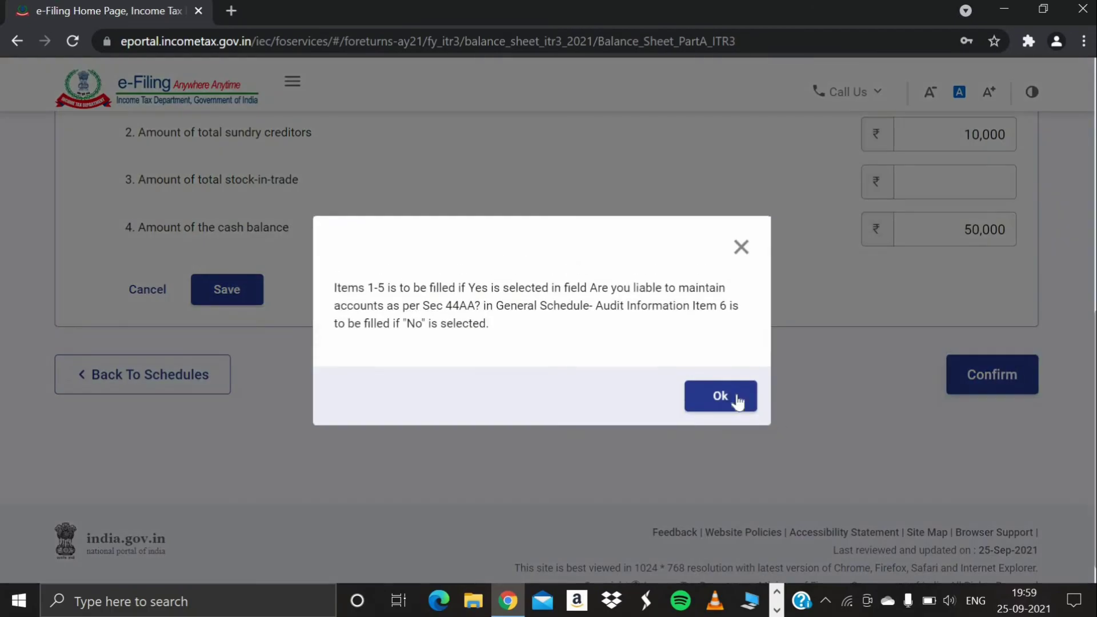
left_click(737, 401)
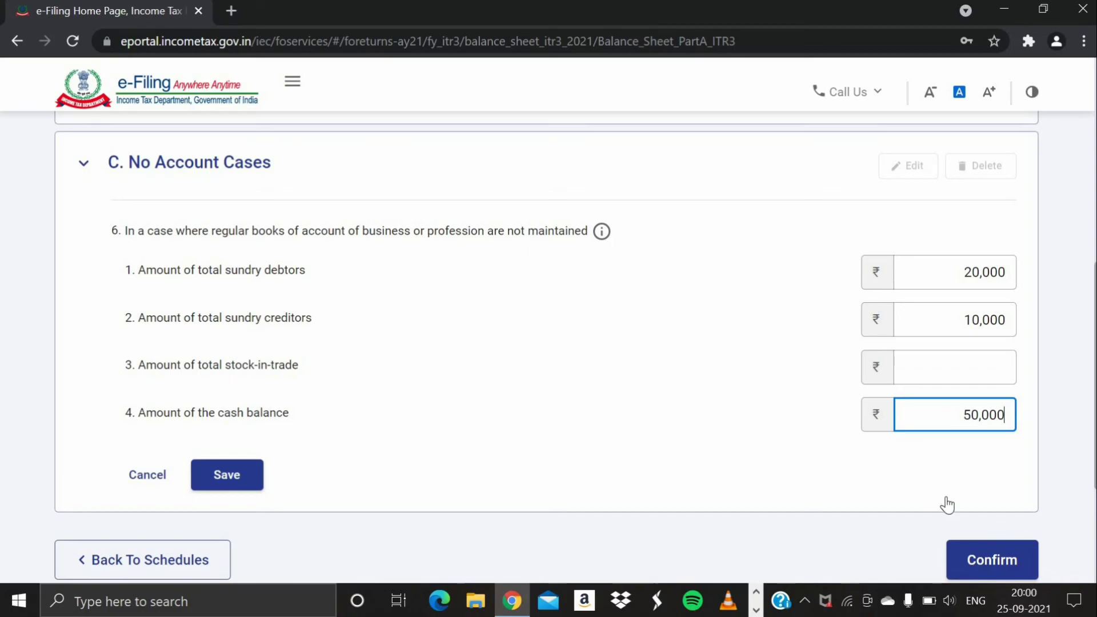
left_click(973, 560)
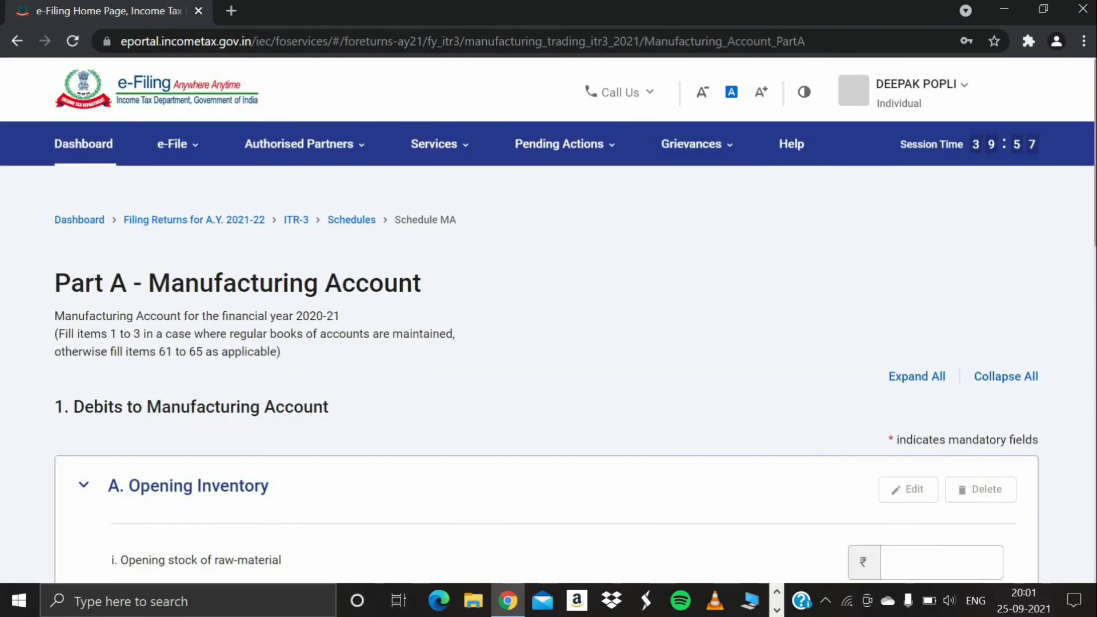
- Review the Part A - Manufacturing Account sections and confirm the schedule without entering any amounts
scroll(545, 343, "down", 7)
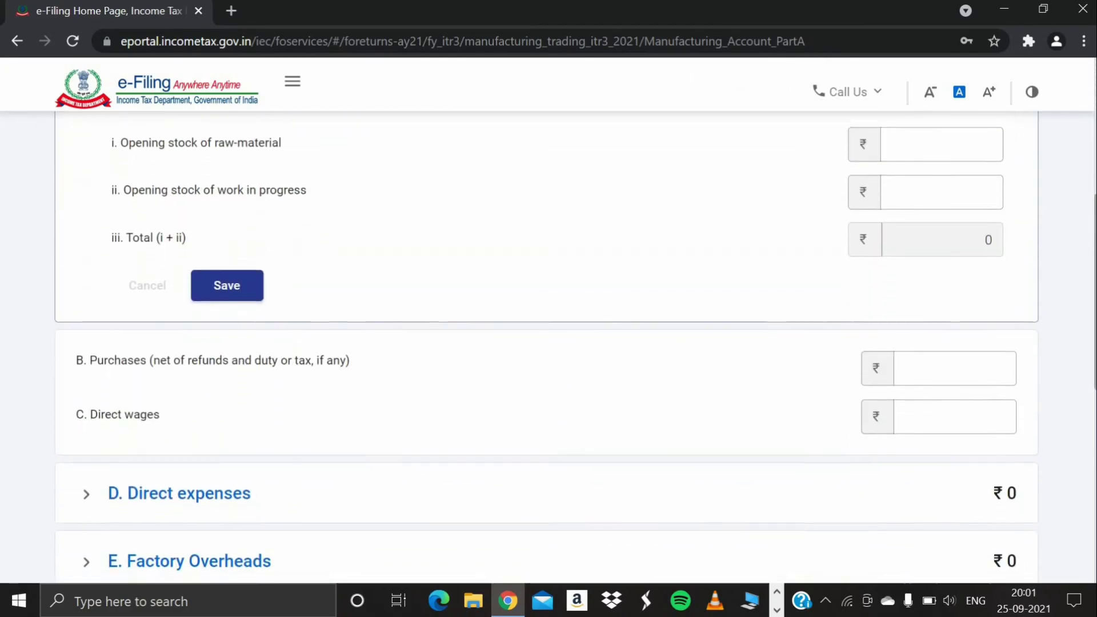
scroll(546, 342, "down", 2)
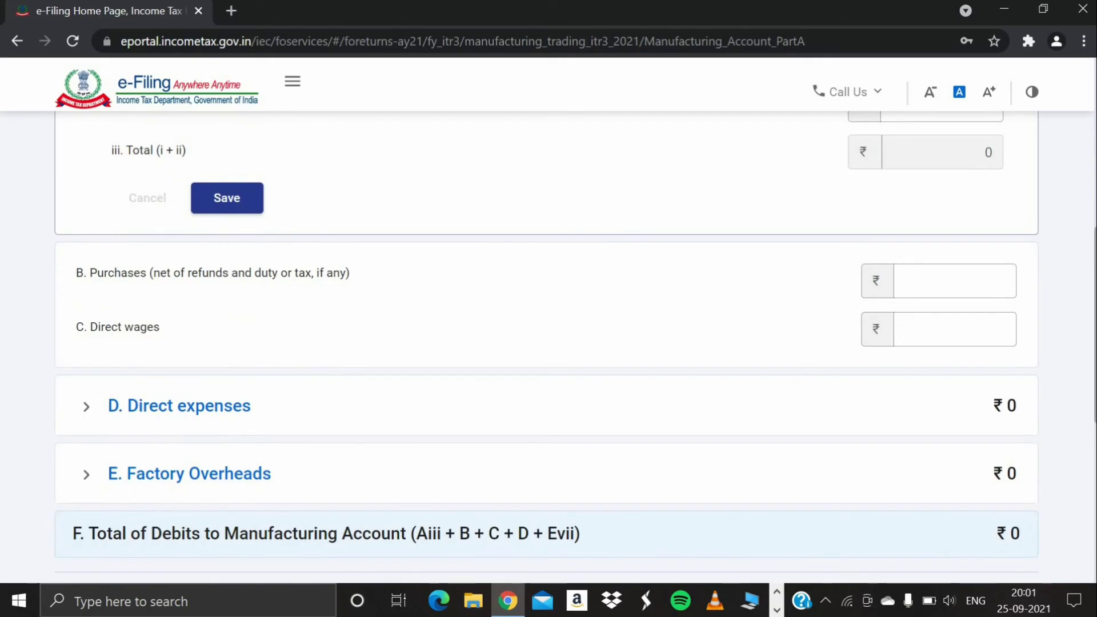
scroll(967, 464, "down", 5)
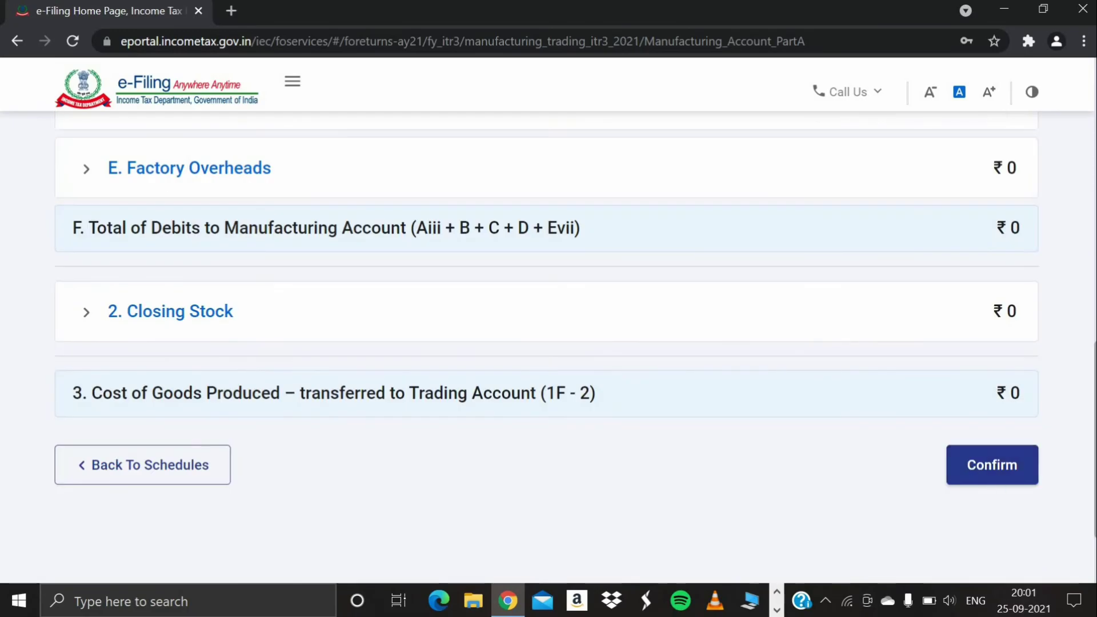
scroll(547, 343, "up", 7)
scroll(547, 343, "down", 5)
scroll(991, 440, "down", 3)
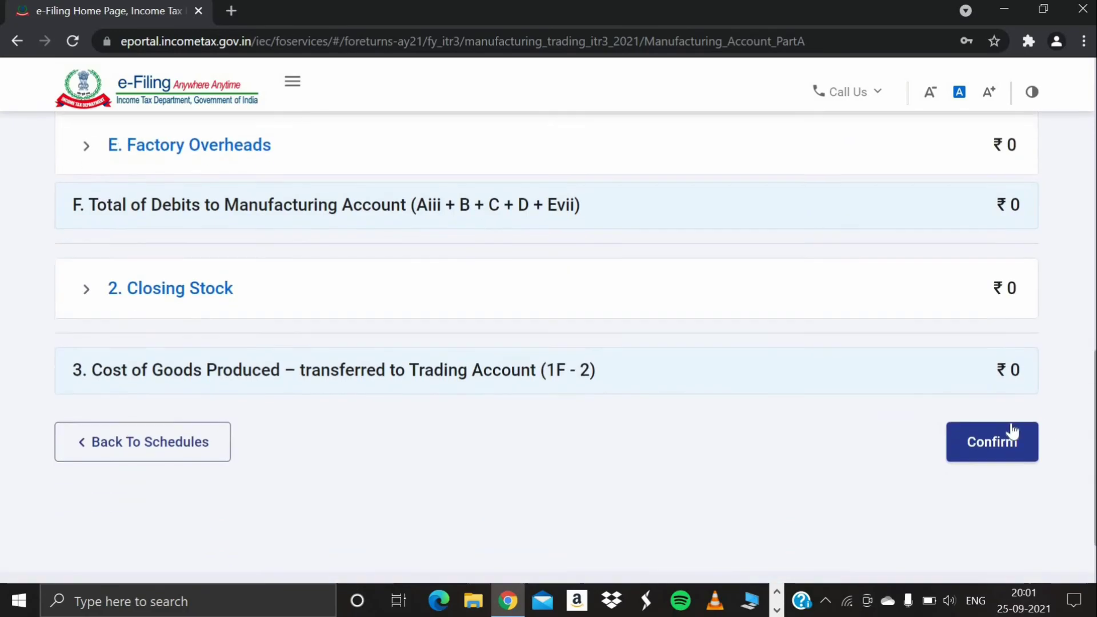
left_click(991, 427)
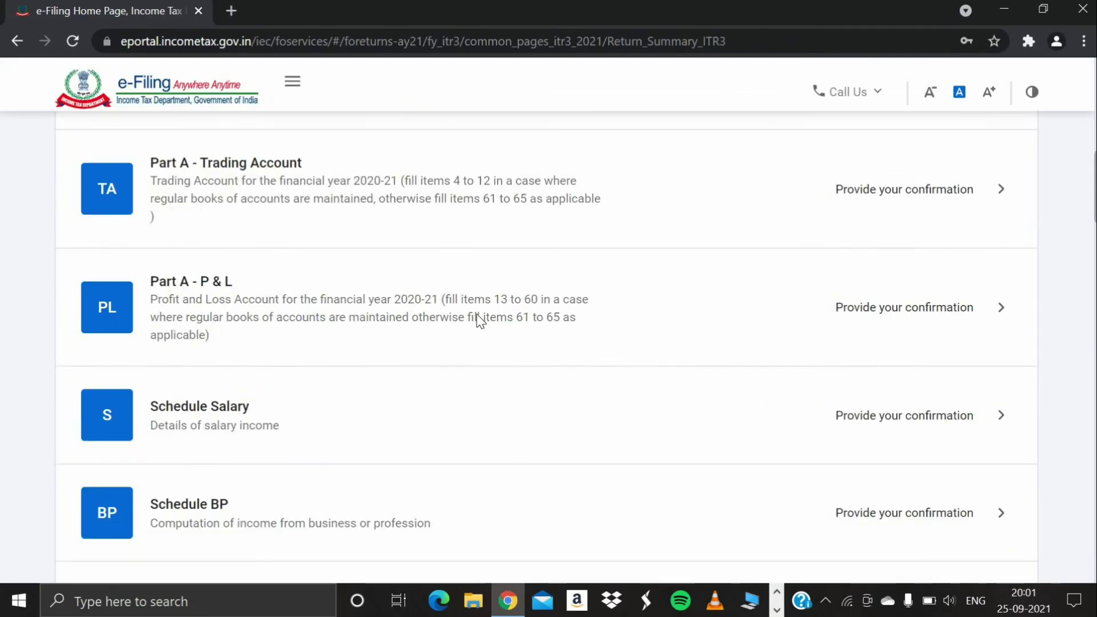
- Open Part A - P & L, check the Presumptive Income and No Account Cases sections, and confirm the schedule without adding details
left_click(358, 322)
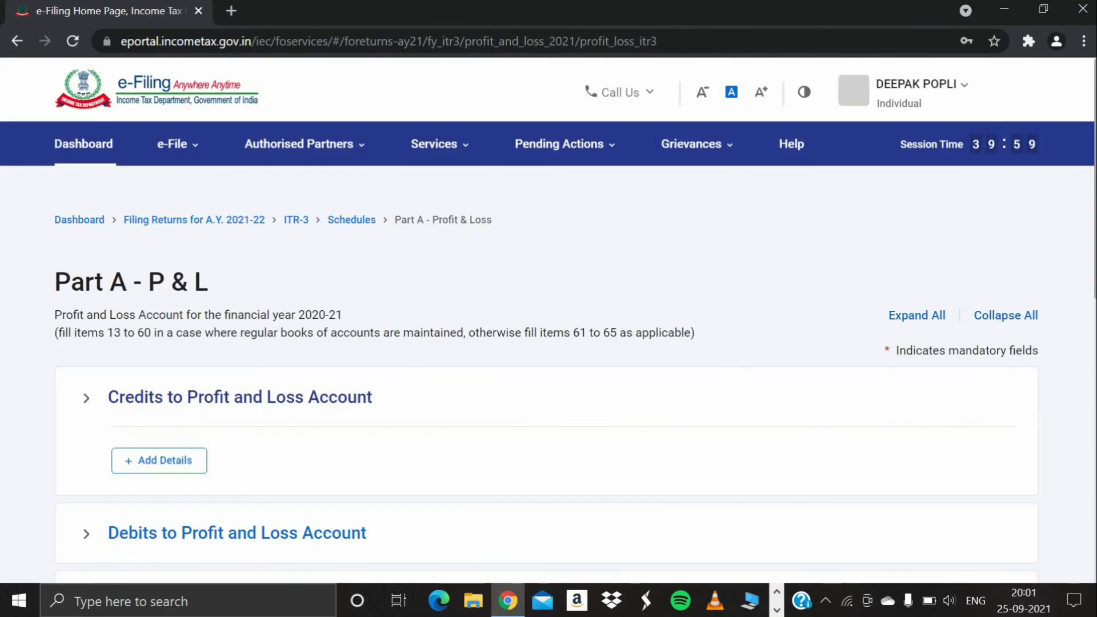
scroll(547, 362, "down", 4)
scroll(547, 346, "down", 3)
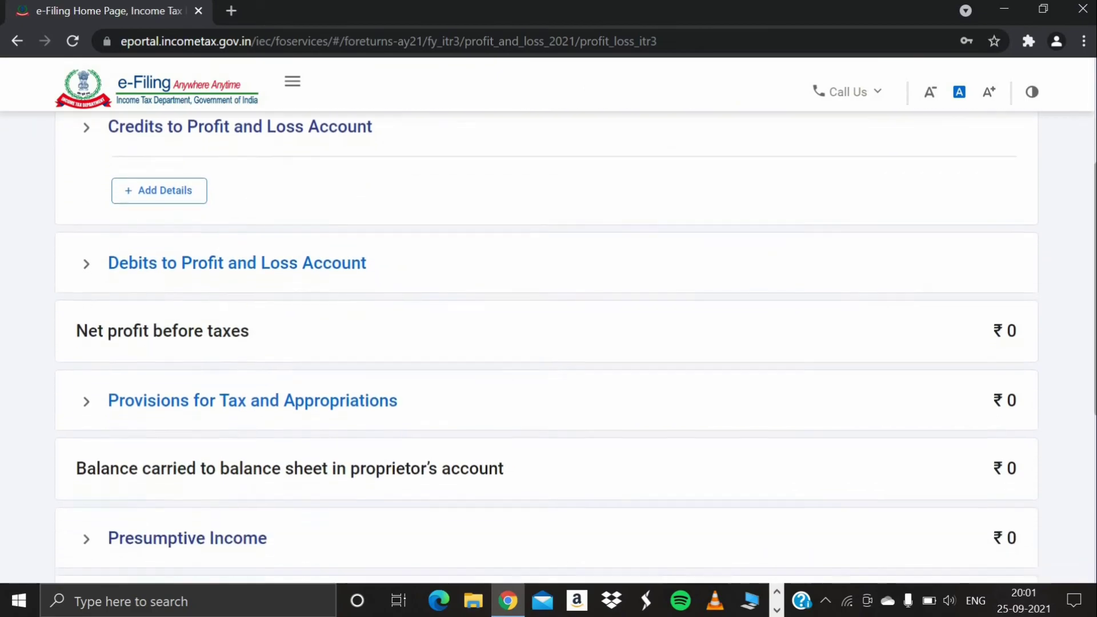
scroll(681, 436, "down", 1)
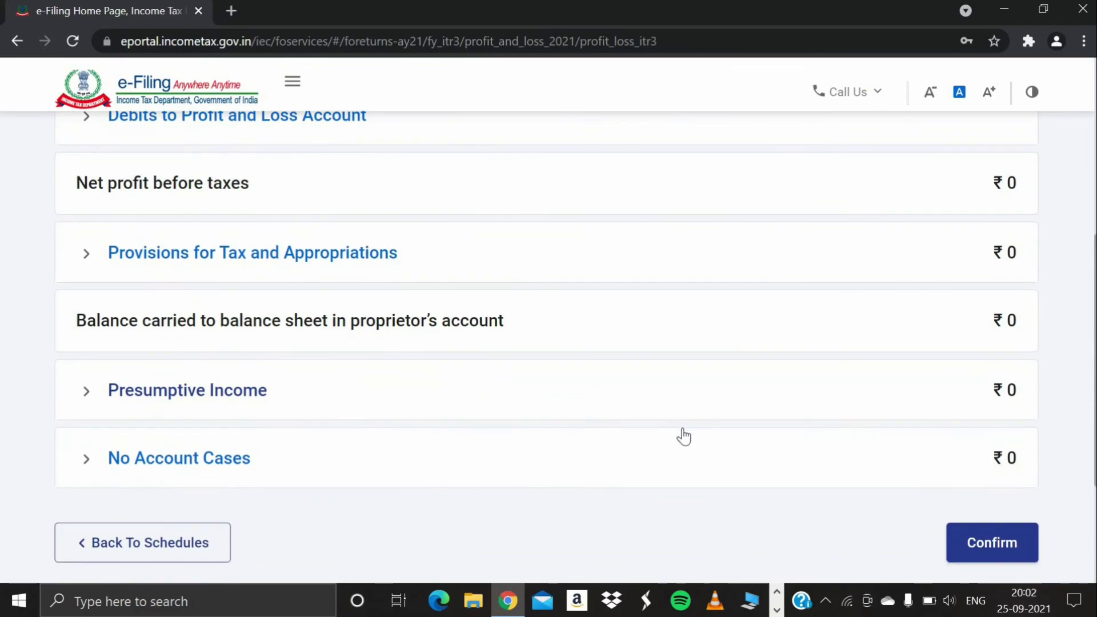
left_click(129, 406)
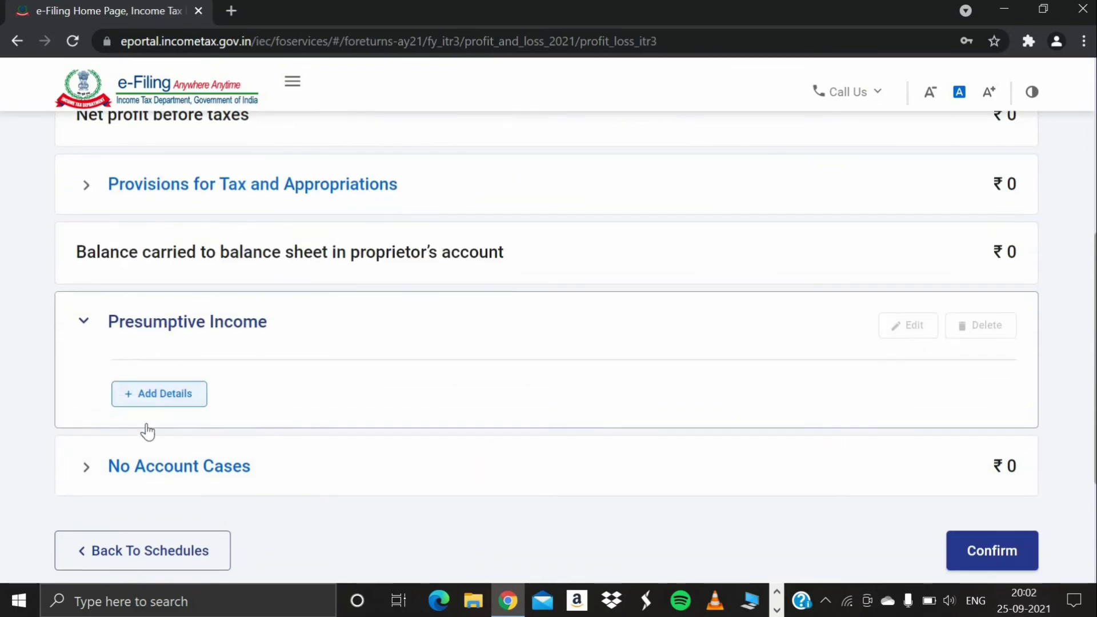
left_click(153, 466)
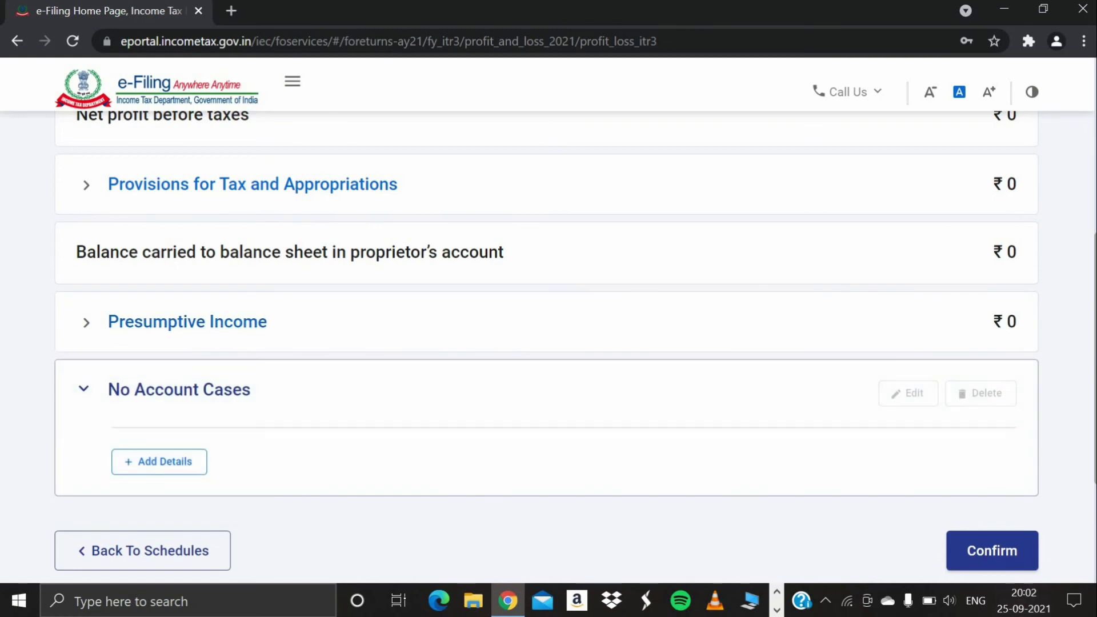
scroll(994, 472, "down", 2)
left_click(990, 443)
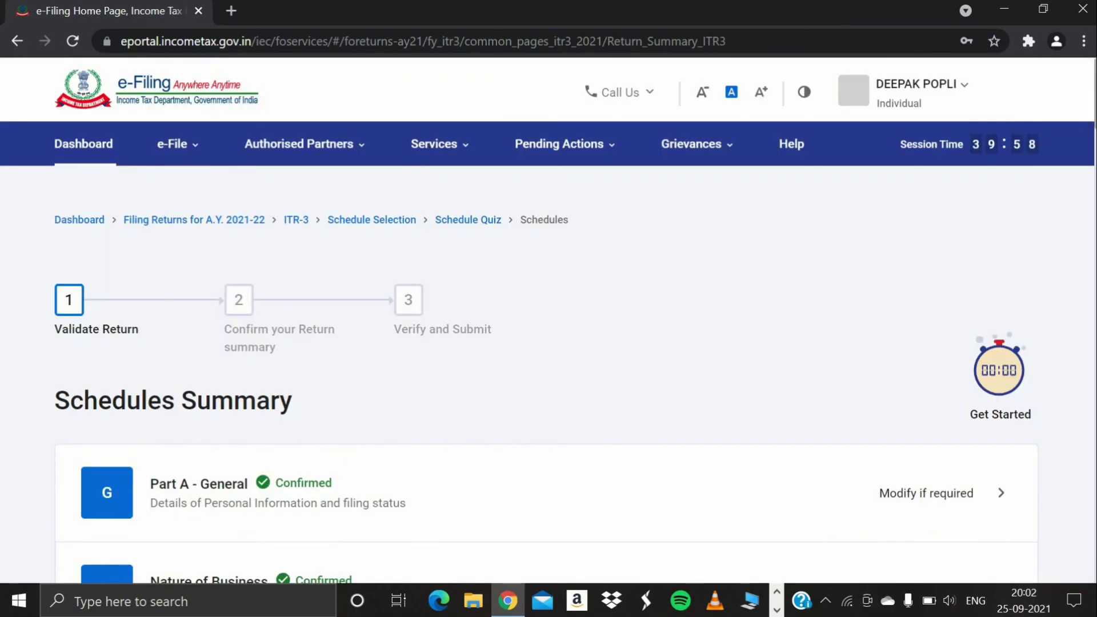
- Open Schedule Salary from the schedules summary
scroll(546, 346, "down", 10)
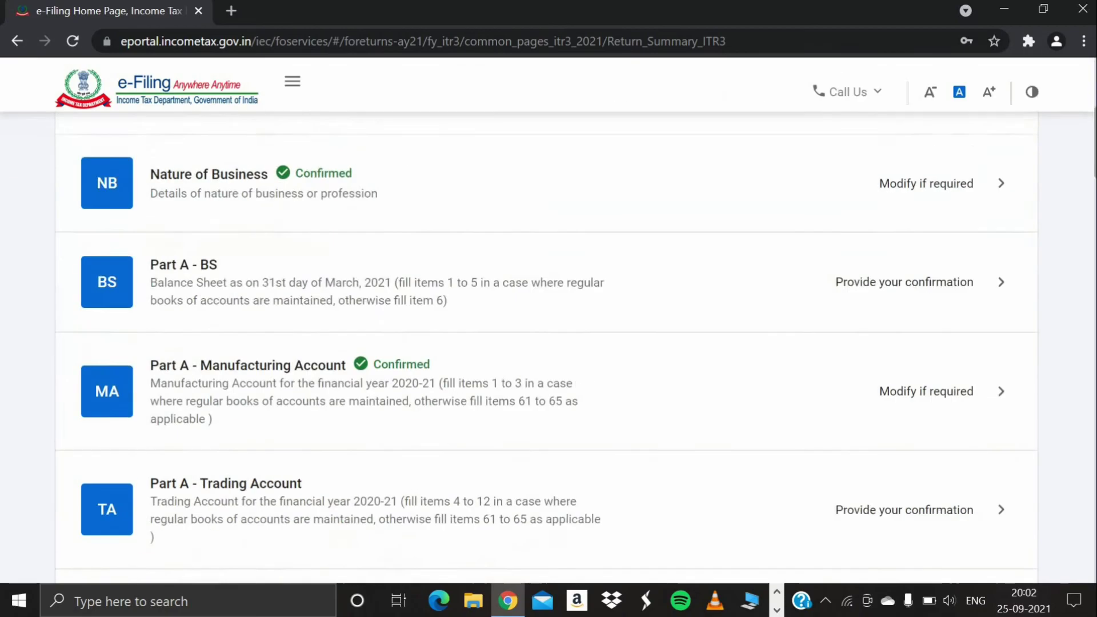
scroll(383, 154, "down", 5)
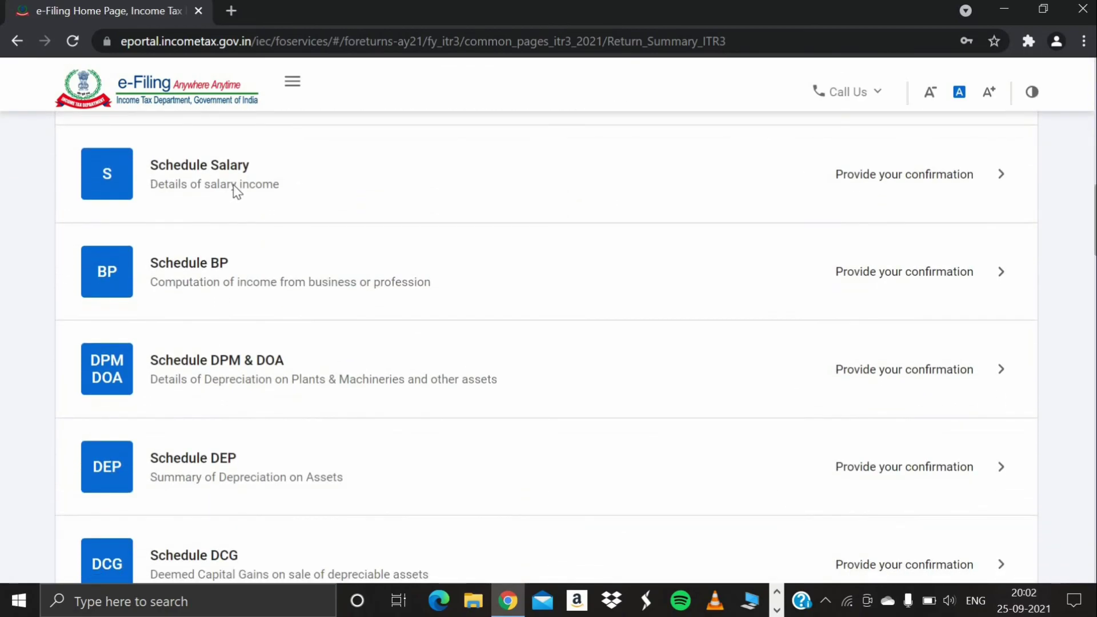
left_click(231, 169)
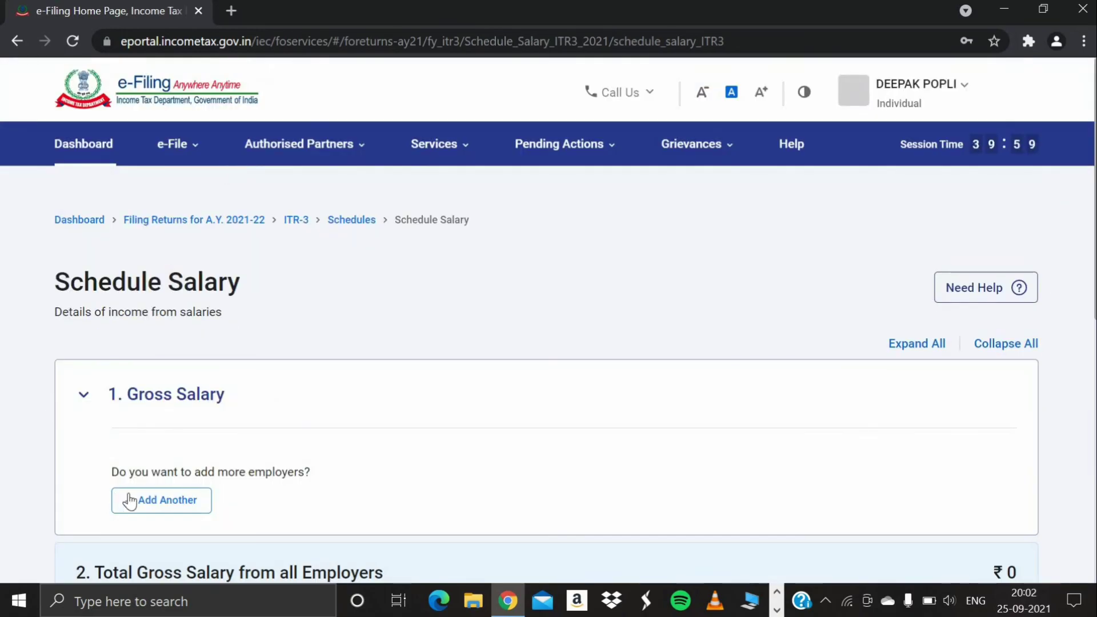
- Examine the employer salary breakup form under Gross Salary, from employer details to profit in lieu of salary, and leave it without adding an employer
left_click(138, 500)
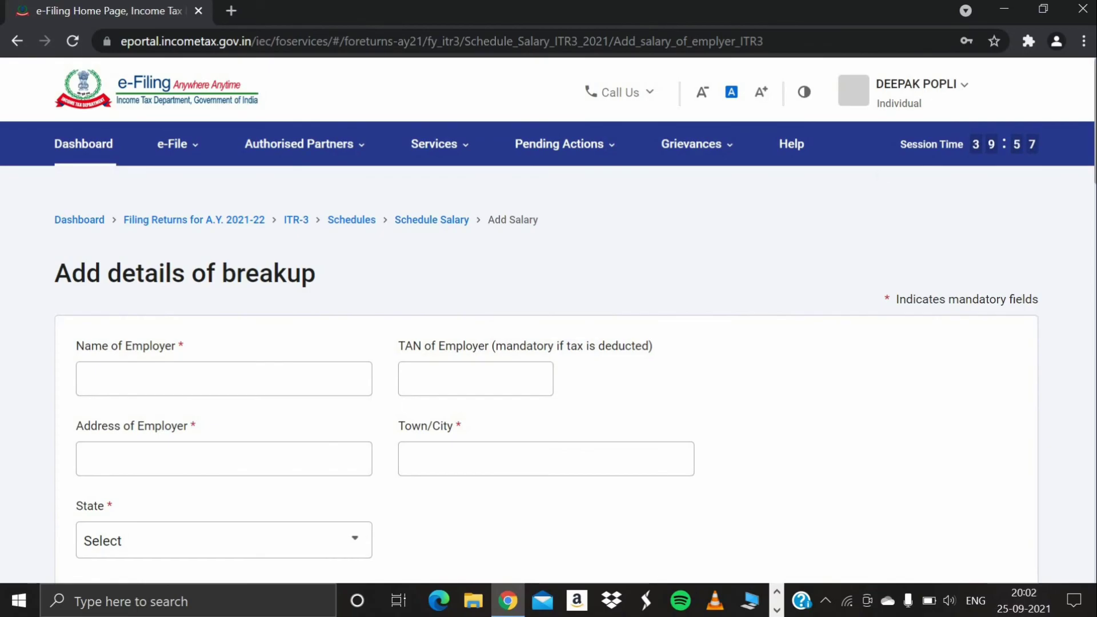
scroll(548, 342, "down", 7)
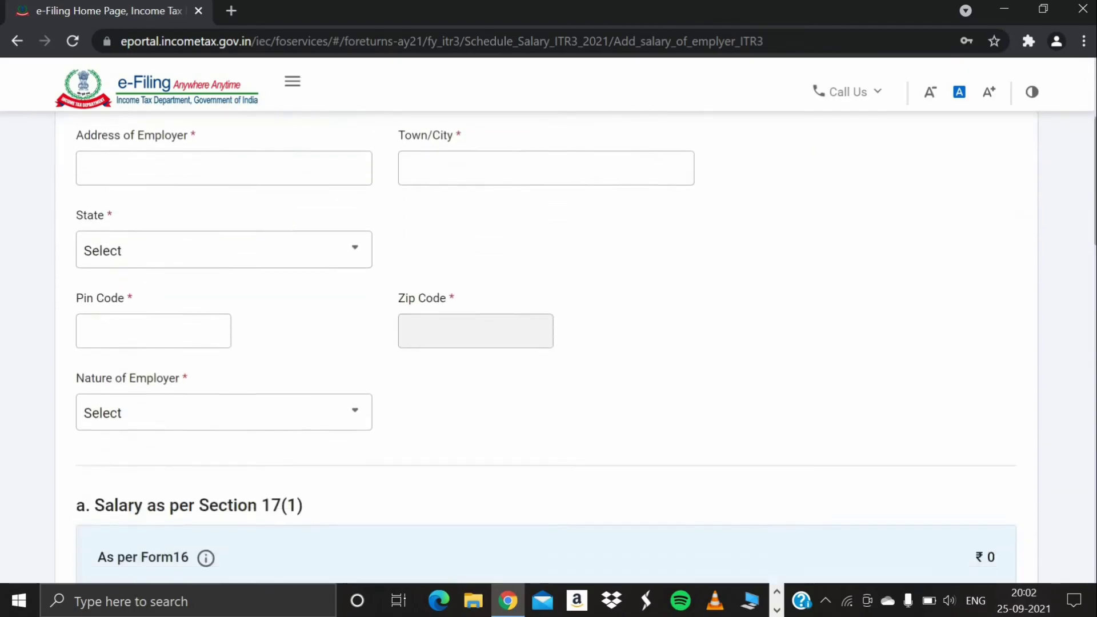
scroll(548, 343, "down", 6)
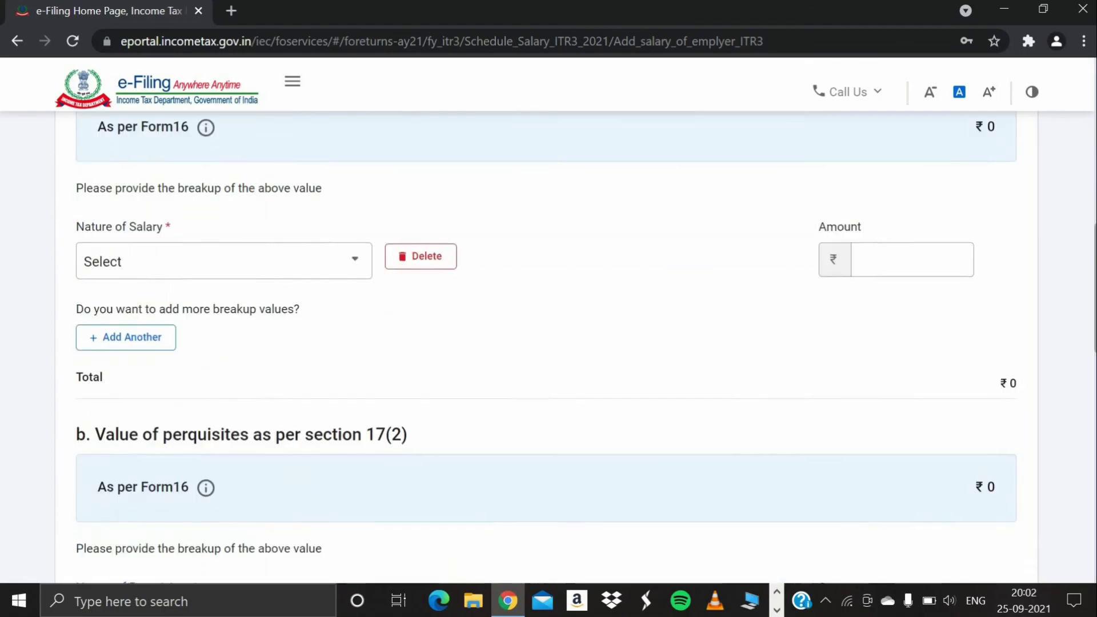
scroll(548, 343, "down", 4)
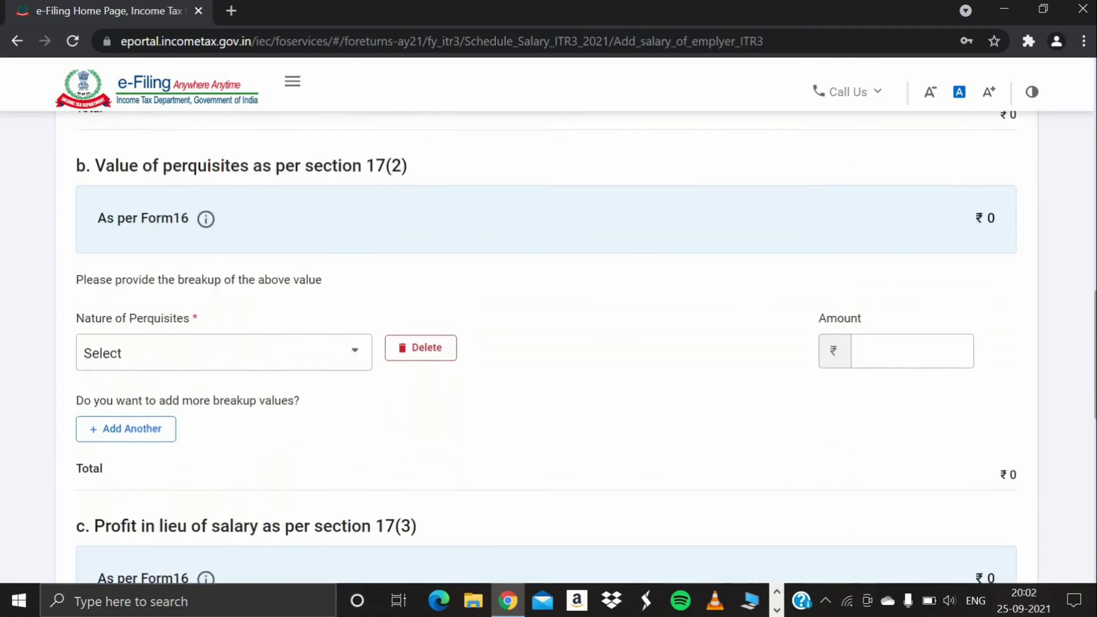
scroll(980, 472, "down", 10)
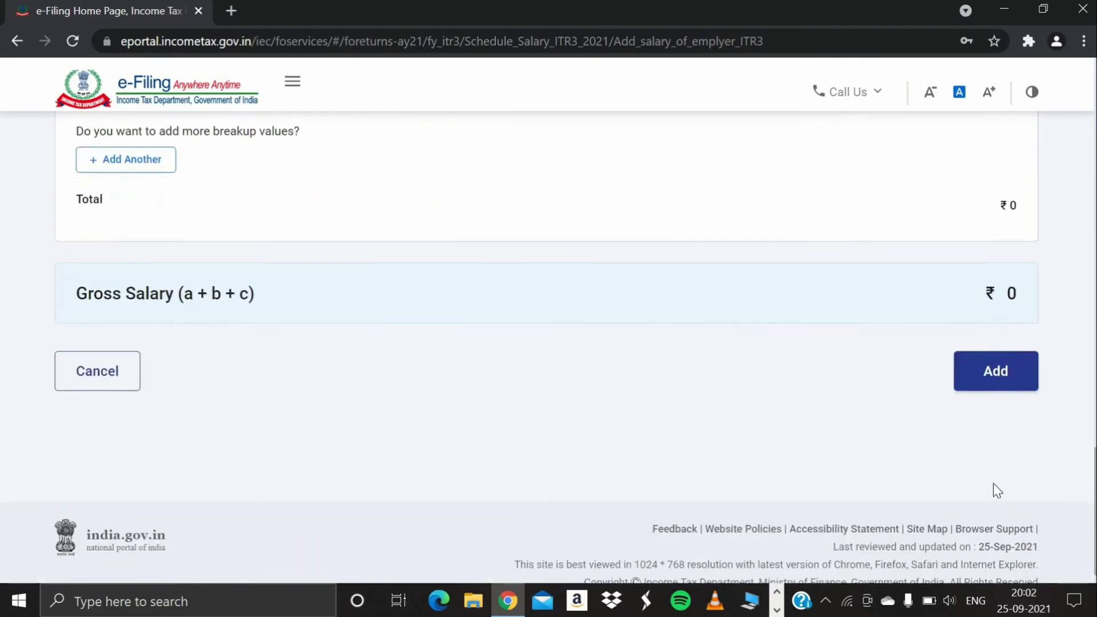
left_click(995, 345)
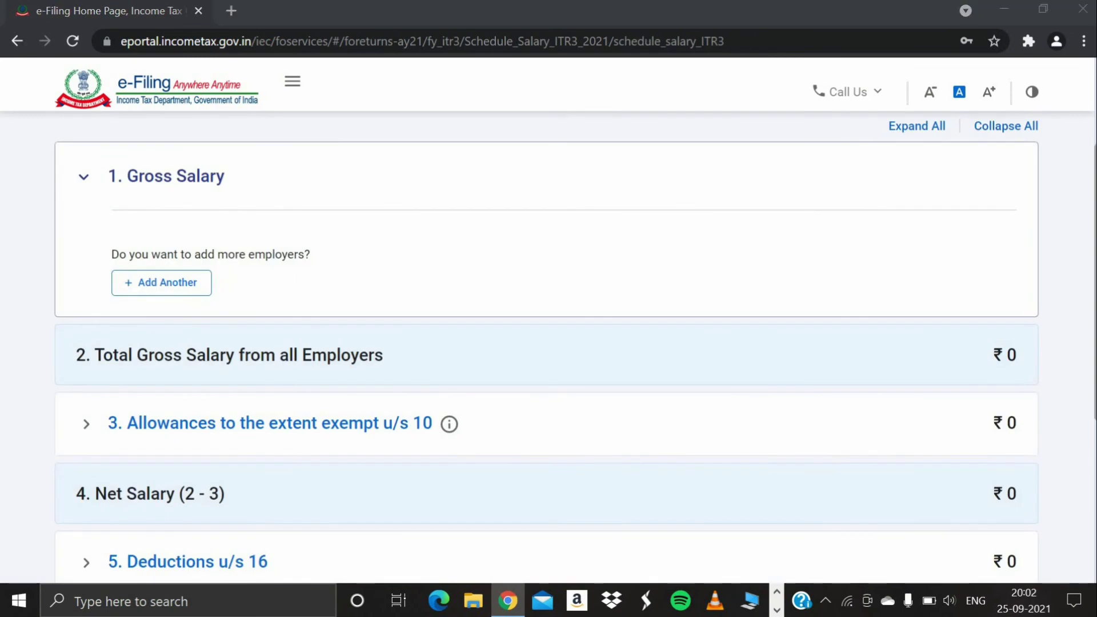
- Examine the Deductions u/s 16 section of Schedule Salary, from standard deduction to professional tax and the total
scroll(680, 385, "down", 2)
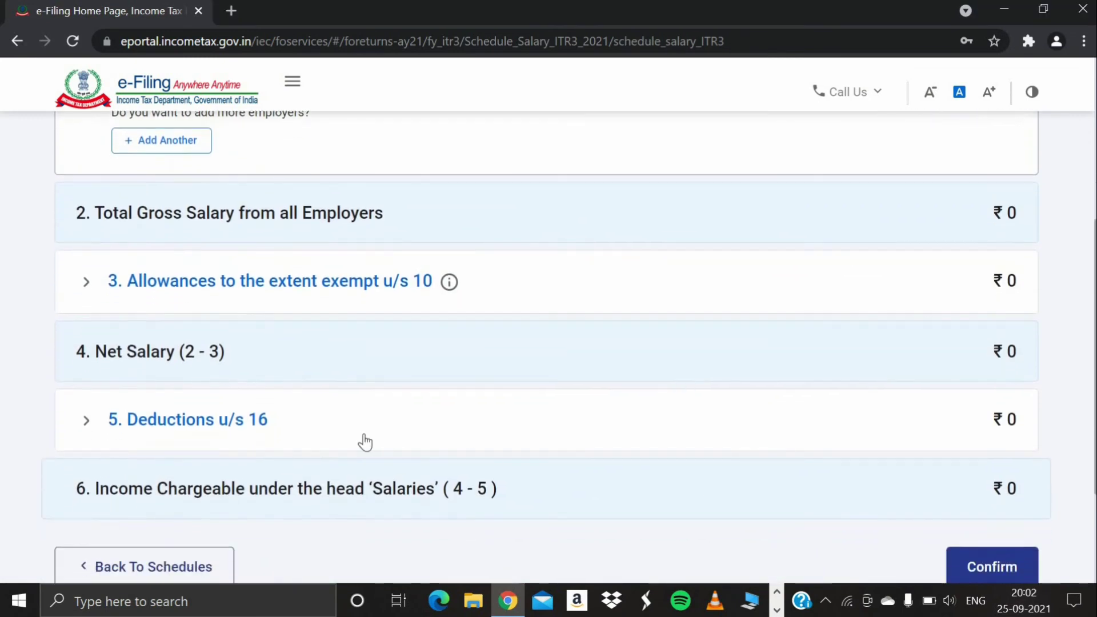
left_click(290, 427)
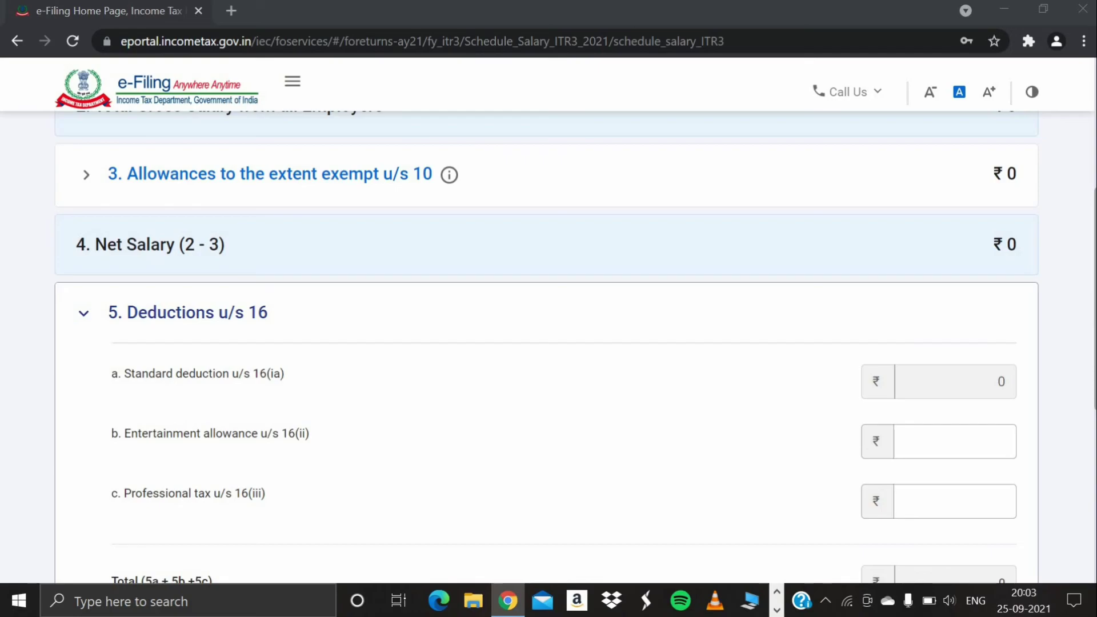
scroll(548, 342, "down", 4)
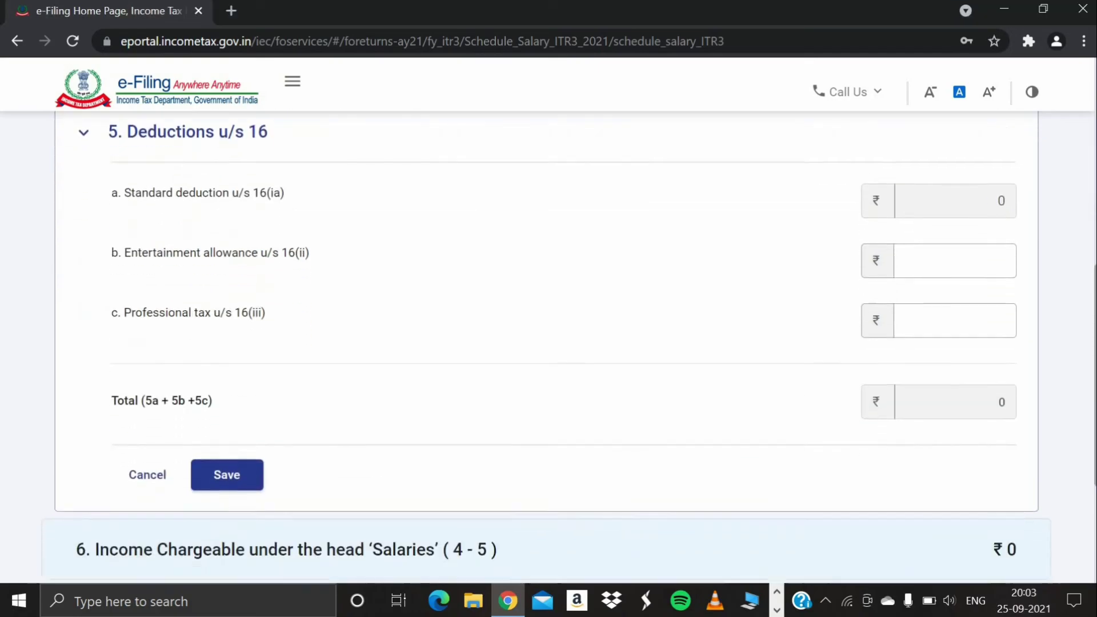
scroll(548, 343, "down", 1)
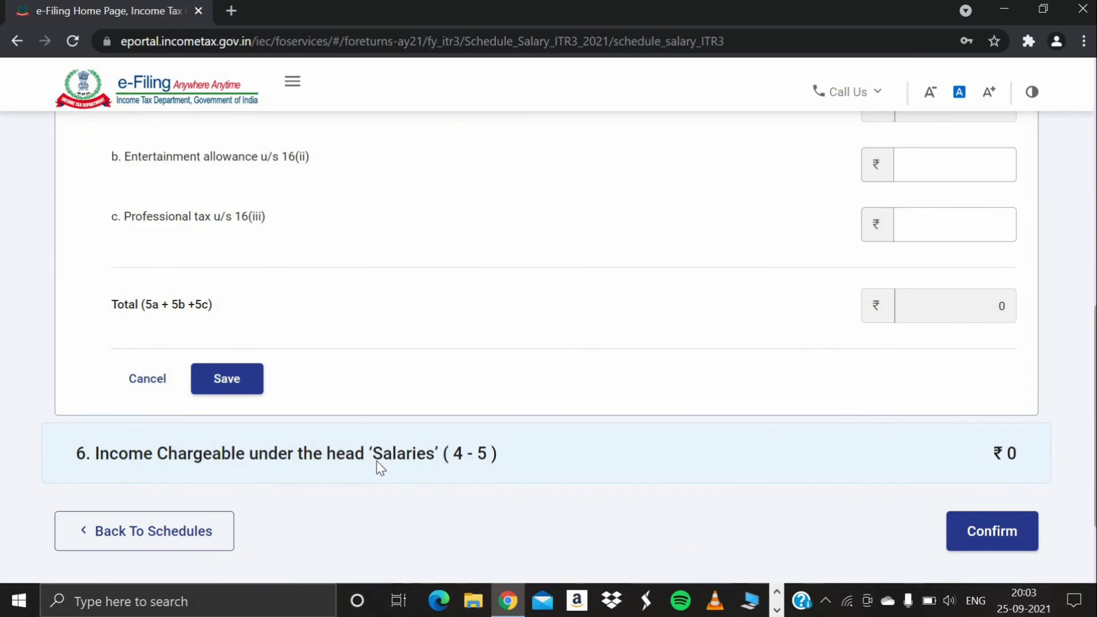
left_click(984, 526)
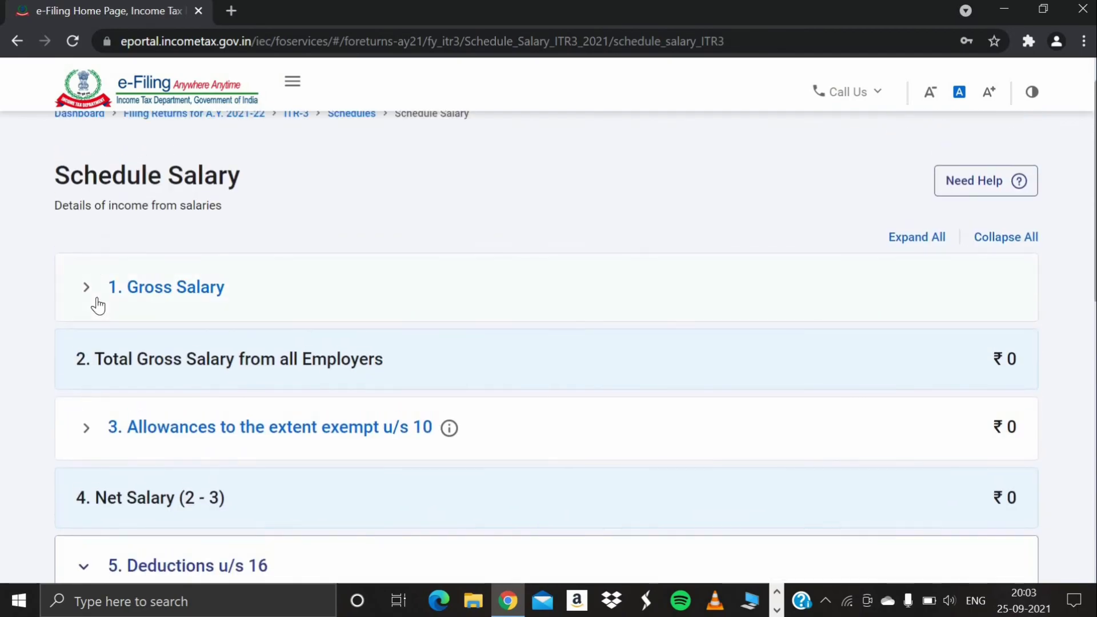
- Start a new employer entry under Gross Salary named abc, fill in the employer's address details, and set the nature of employer to Others
left_click(125, 309)
left_click(161, 394)
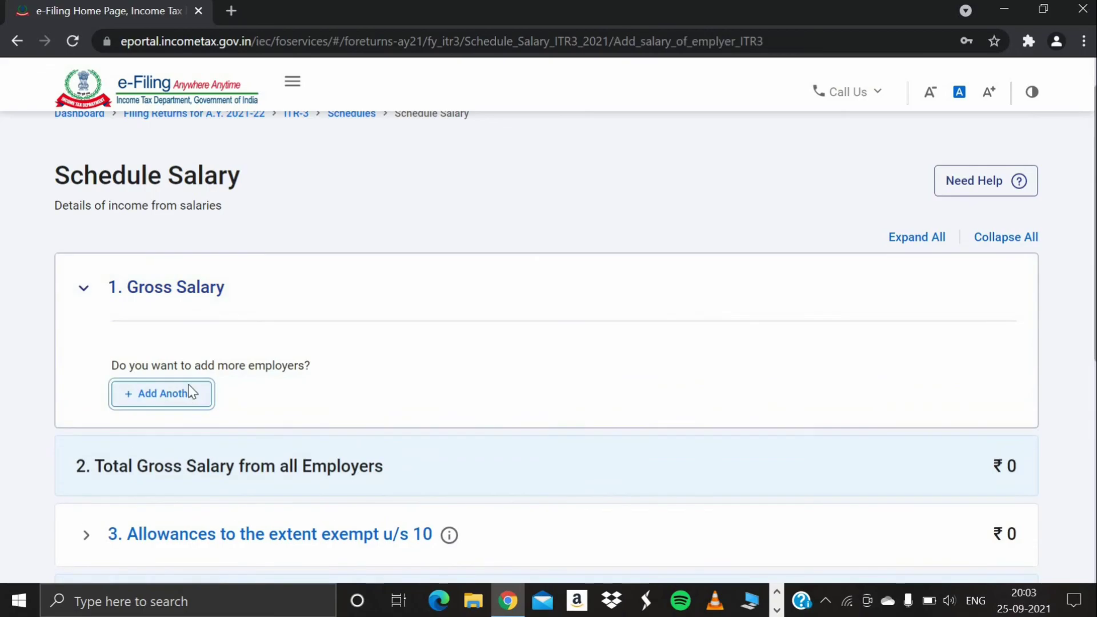
type("abc")
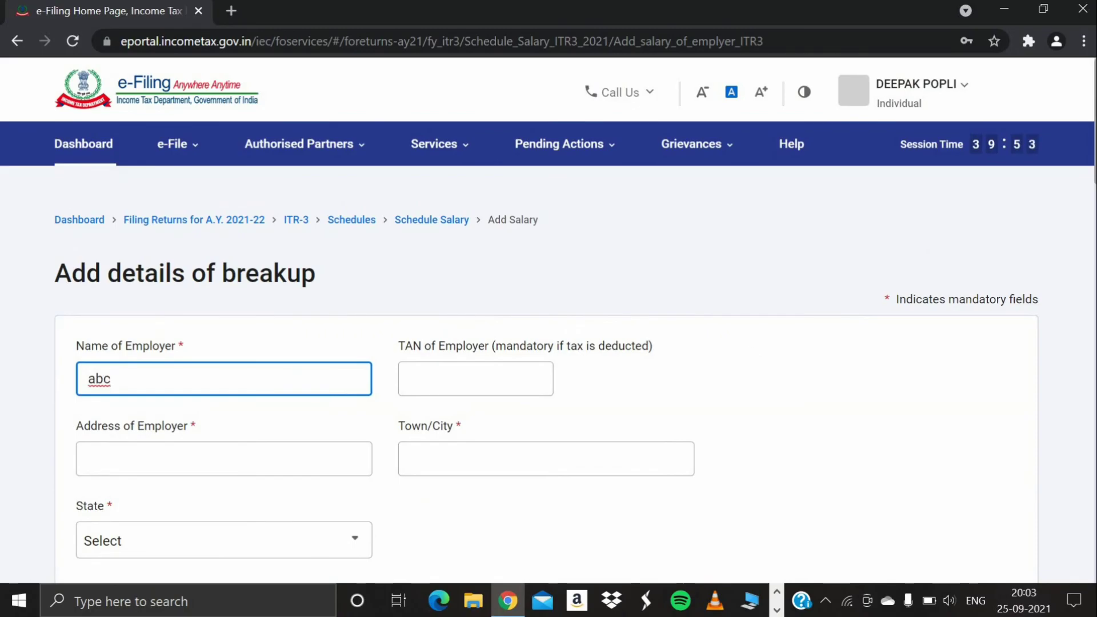
scroll(343, 274, "down", 3)
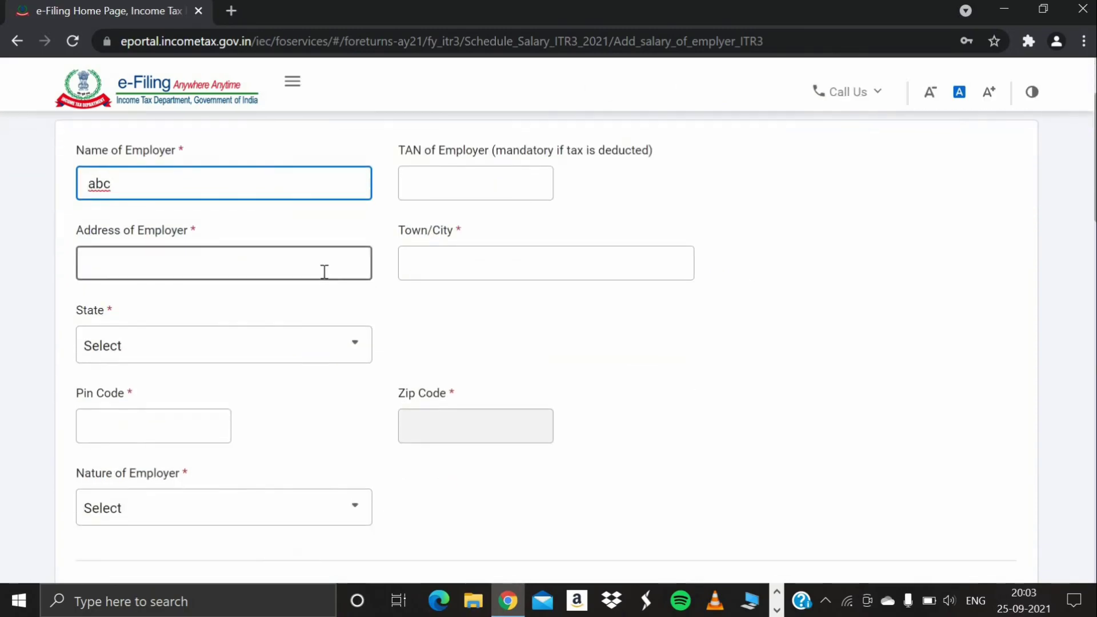
left_click(324, 272)
type("asd")
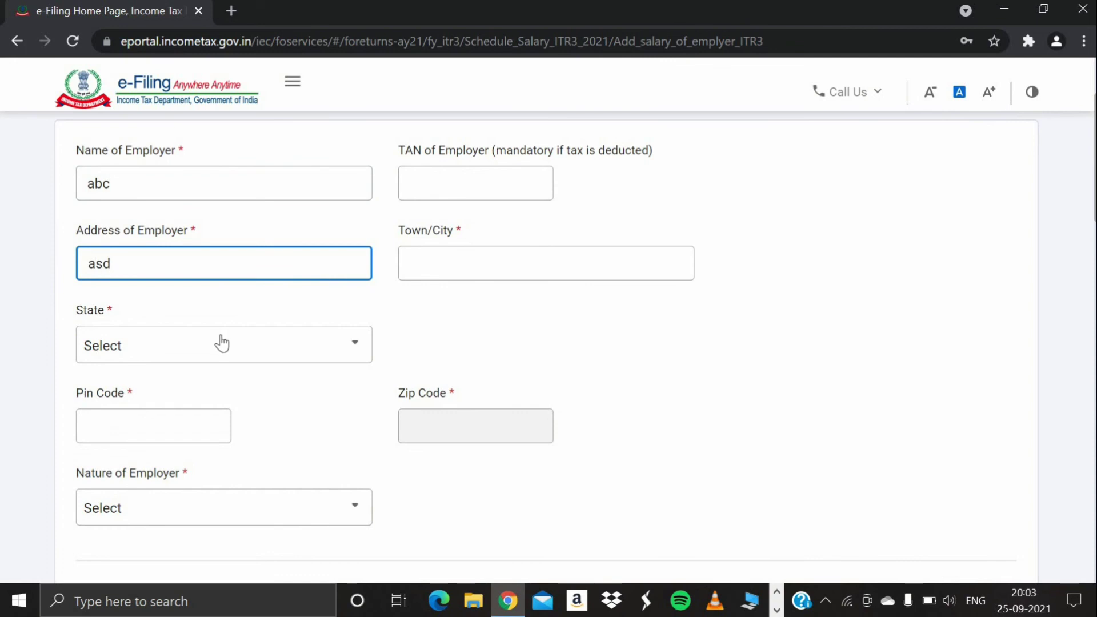
left_click(222, 344)
left_click(195, 358)
left_click(197, 360)
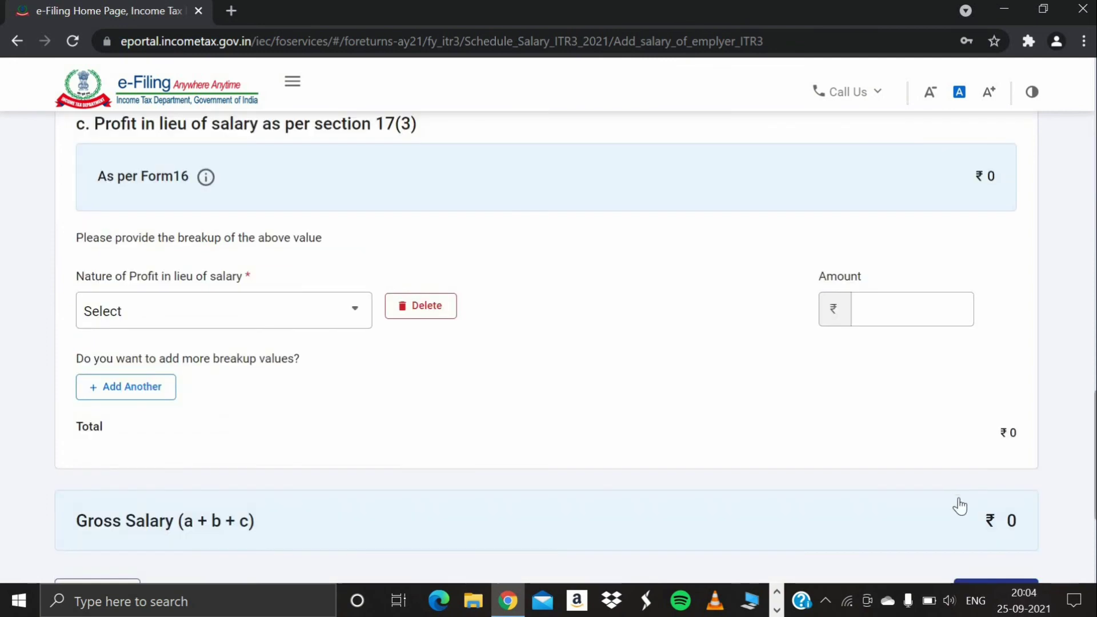
- Enter a Basic salary amount of 500000 under Salary as per Section 17(1) and add the employer's breakup to the schedule
scroll(870, 396, "up", 8)
left_click(870, 396)
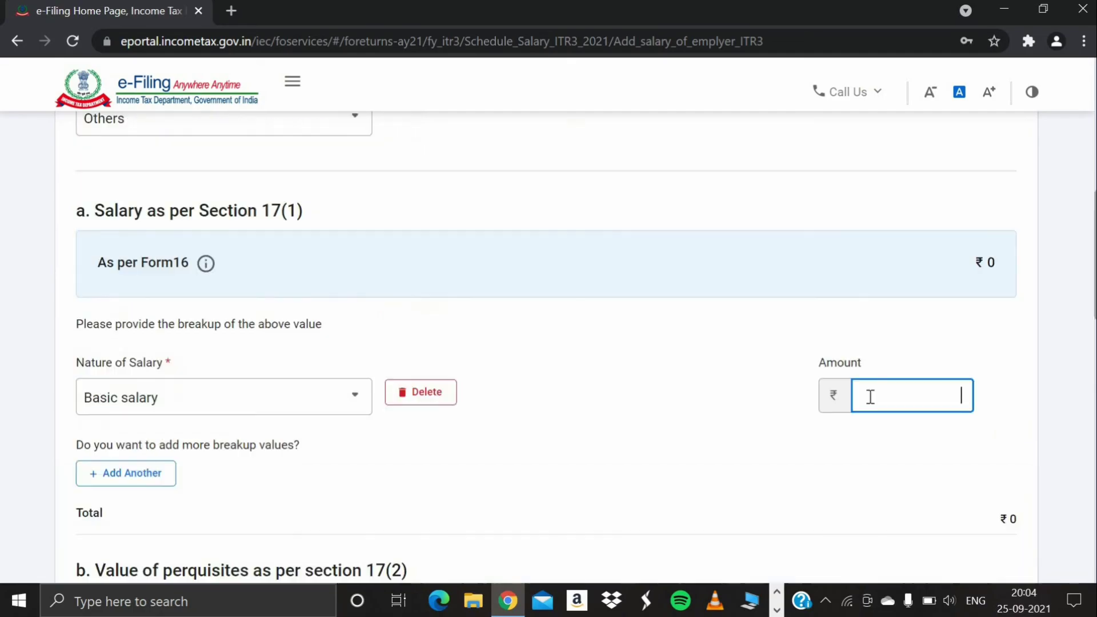
type("500000")
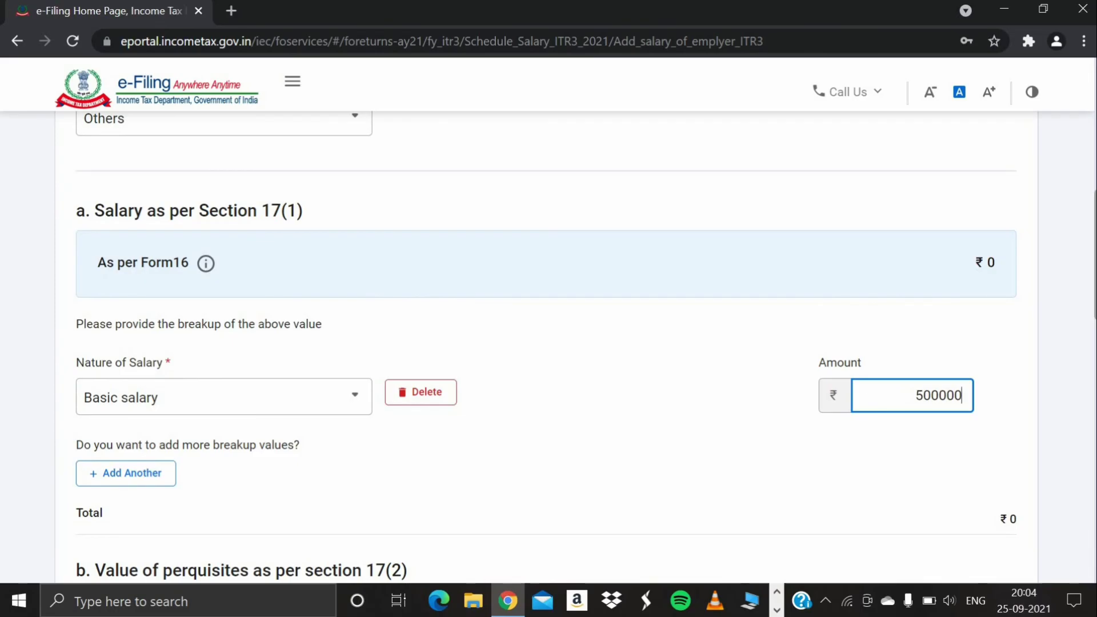
scroll(969, 398, "down", 15)
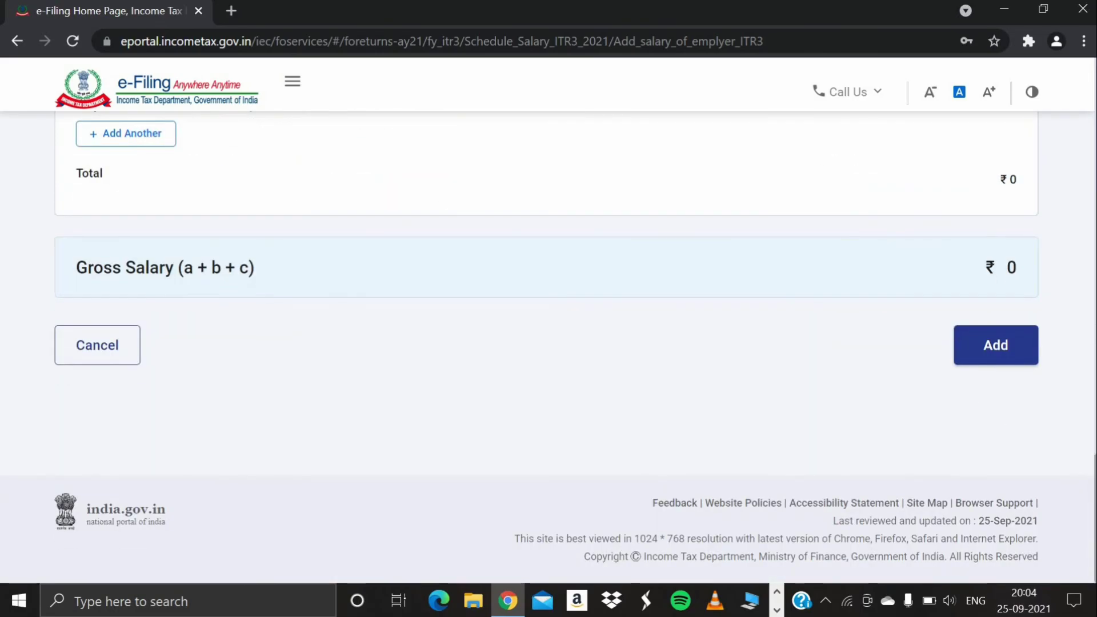
left_click(995, 345)
- Check the recalculated Deductions u/s 16 without entering professional tax, and confirm Schedule Salary
scroll(994, 345, "down", 5)
scroll(880, 516, "down", 5)
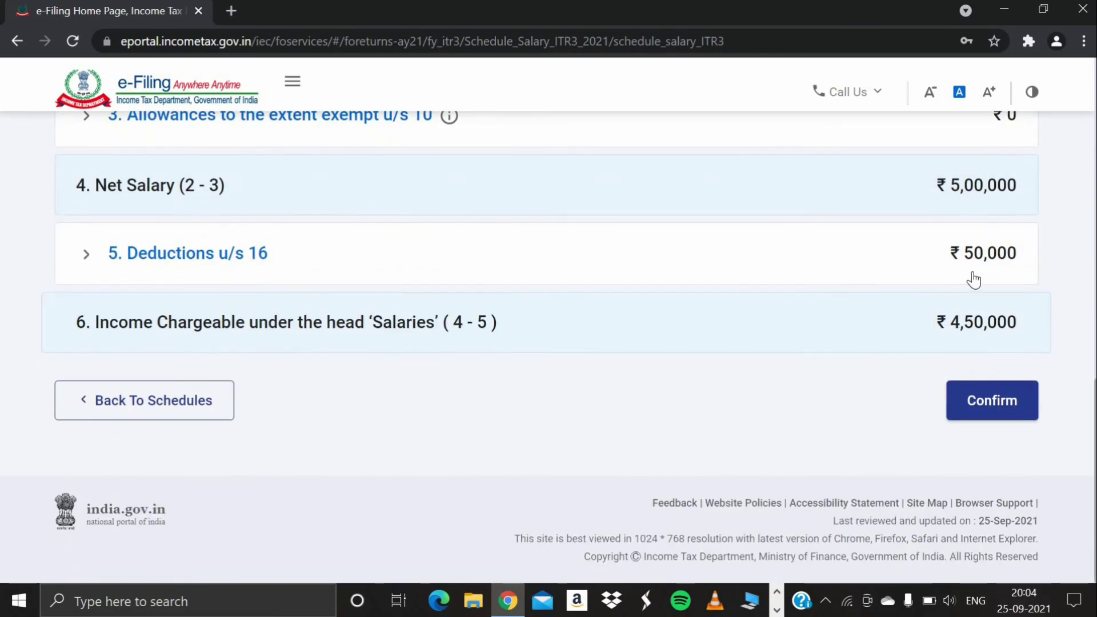
left_click(170, 252)
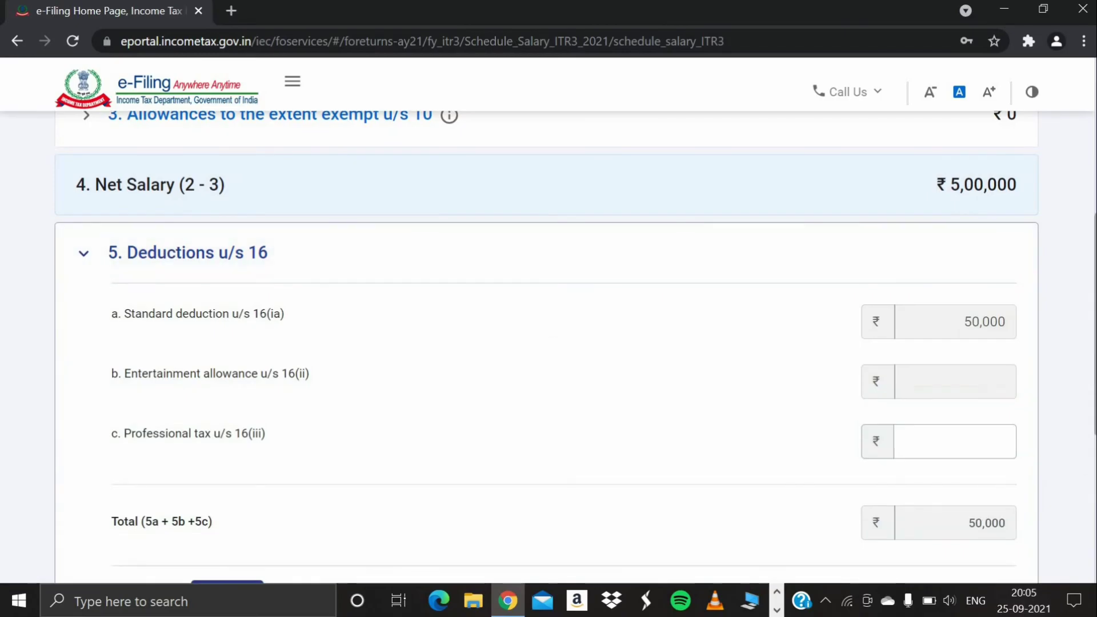
scroll(465, 404, "down", 3)
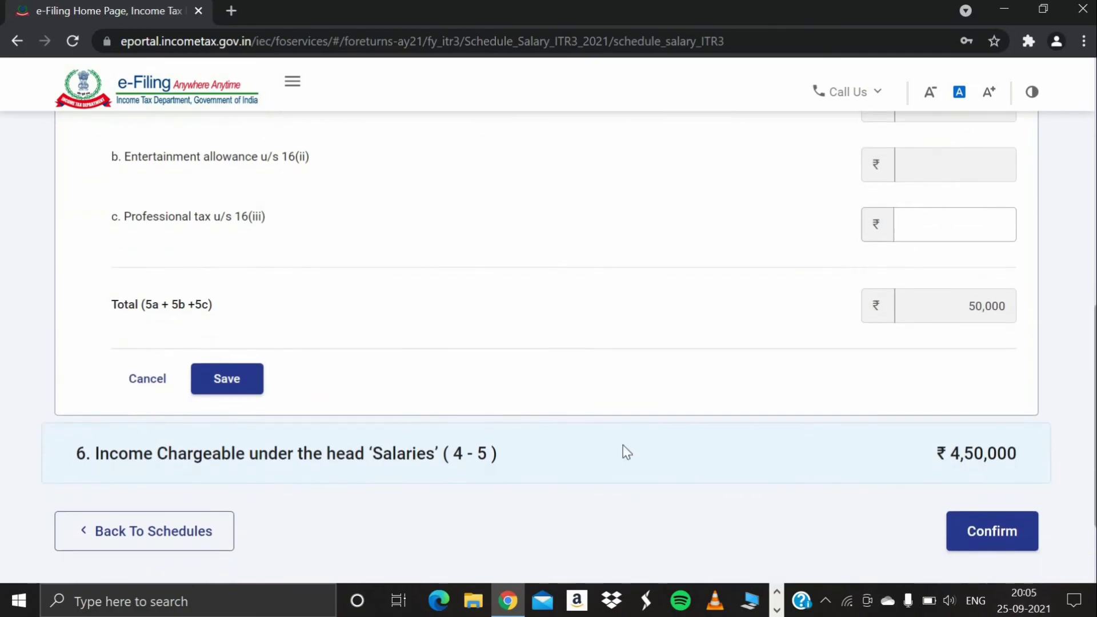
left_click(956, 538)
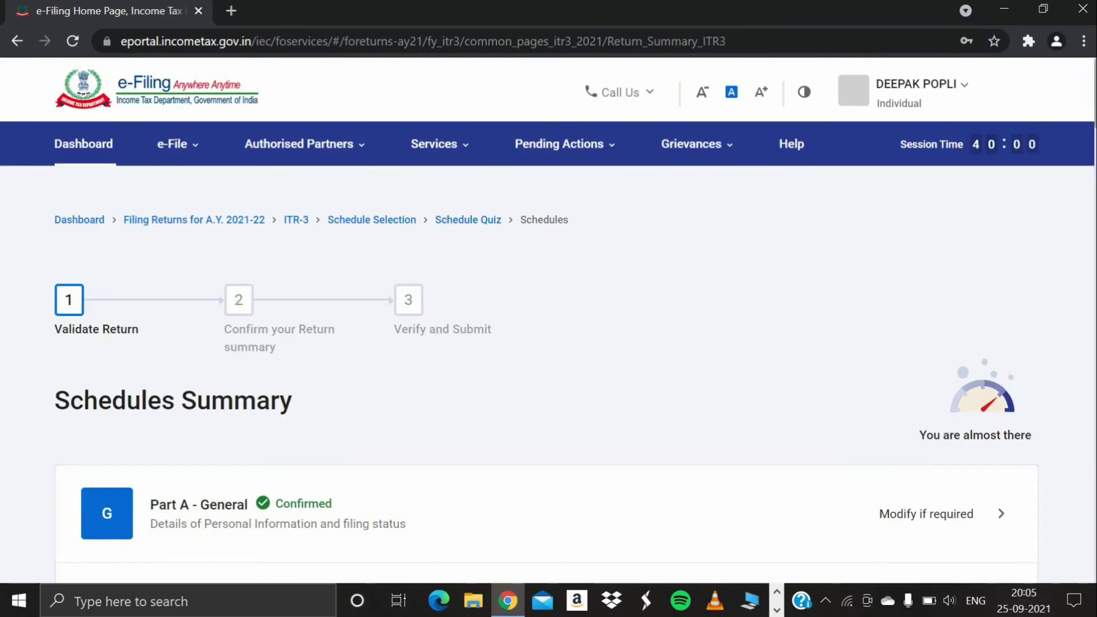
- Open Schedule BP from the schedules summary and expand its Speculative business section
scroll(546, 343, "down", 15)
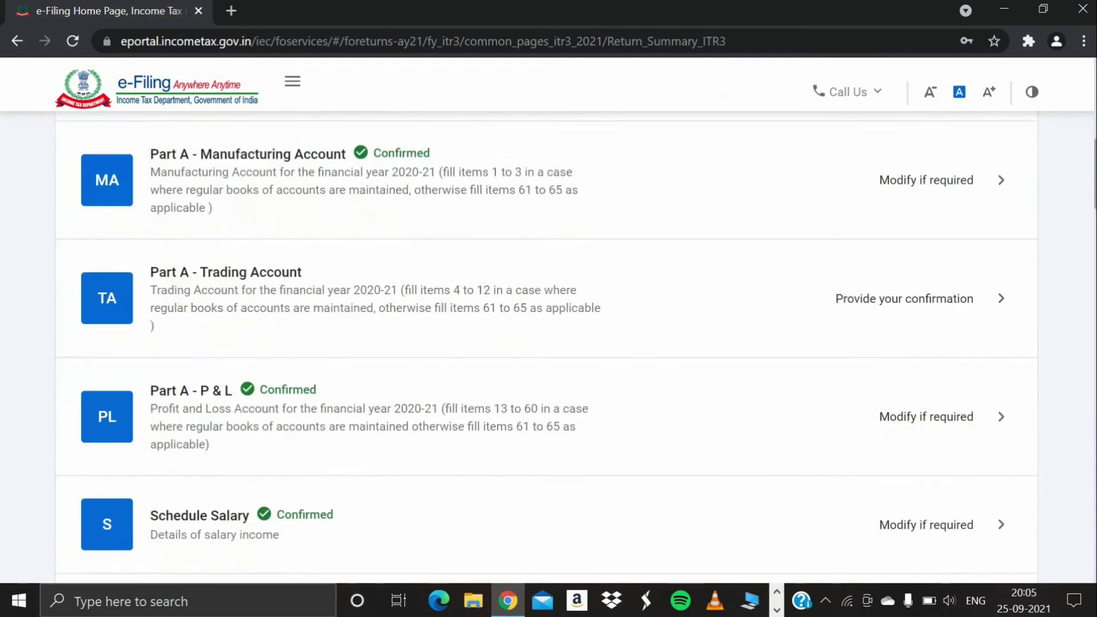
scroll(556, 193, "down", 5)
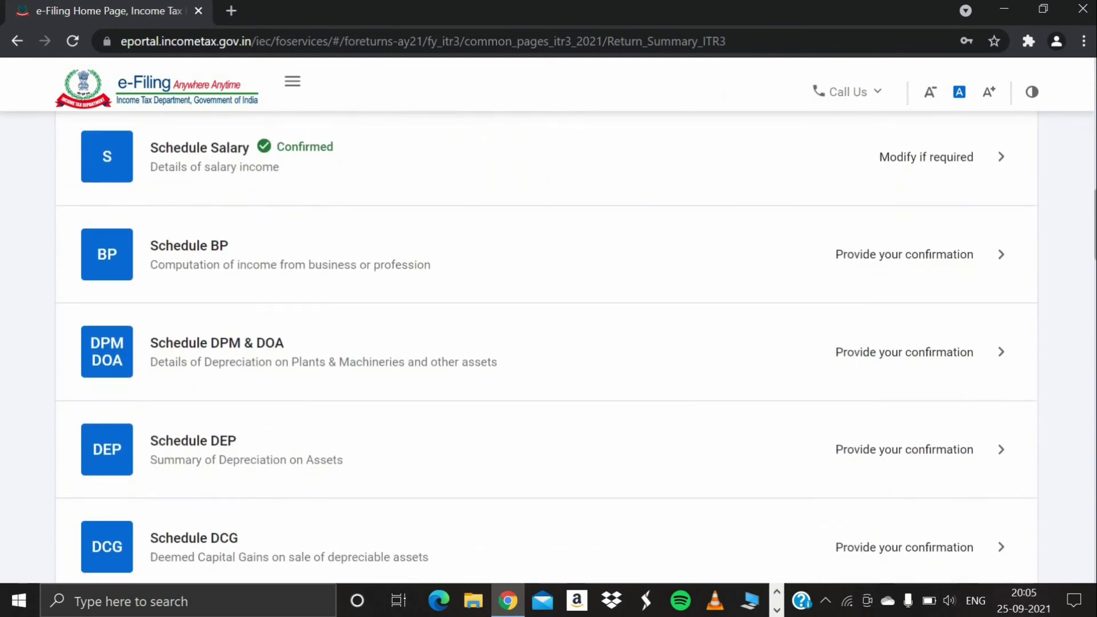
left_click(267, 223)
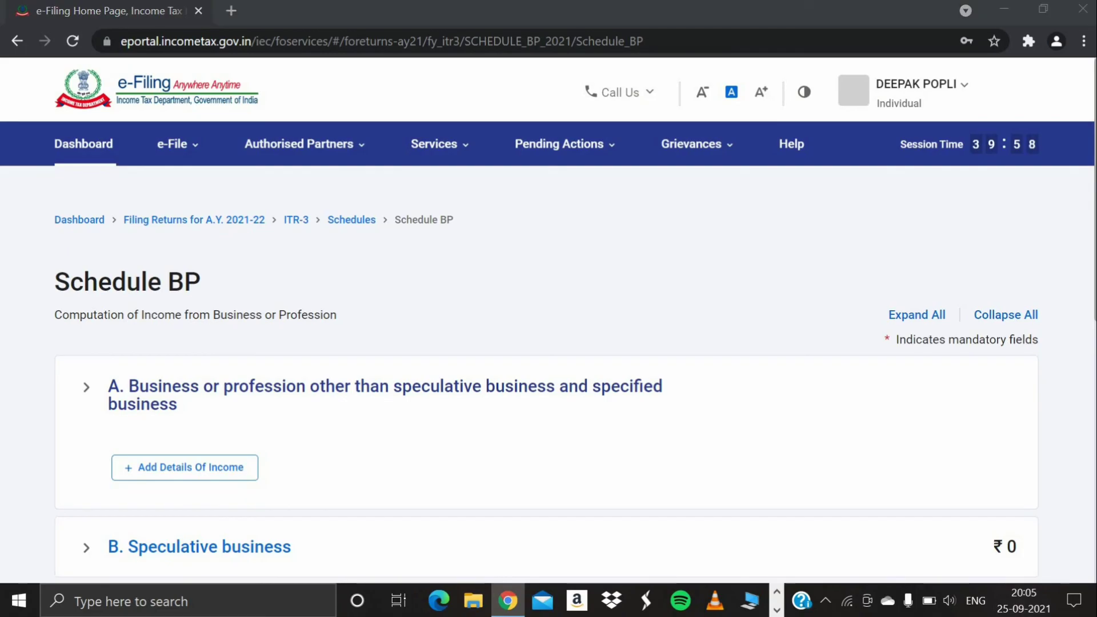
scroll(549, 343, "down", 3)
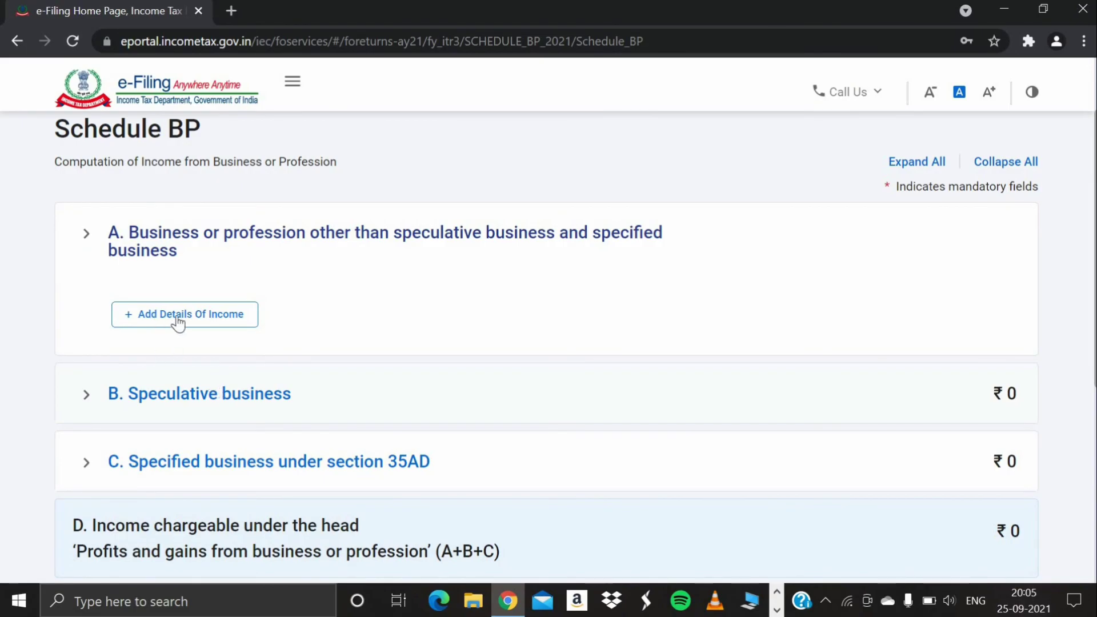
left_click(214, 390)
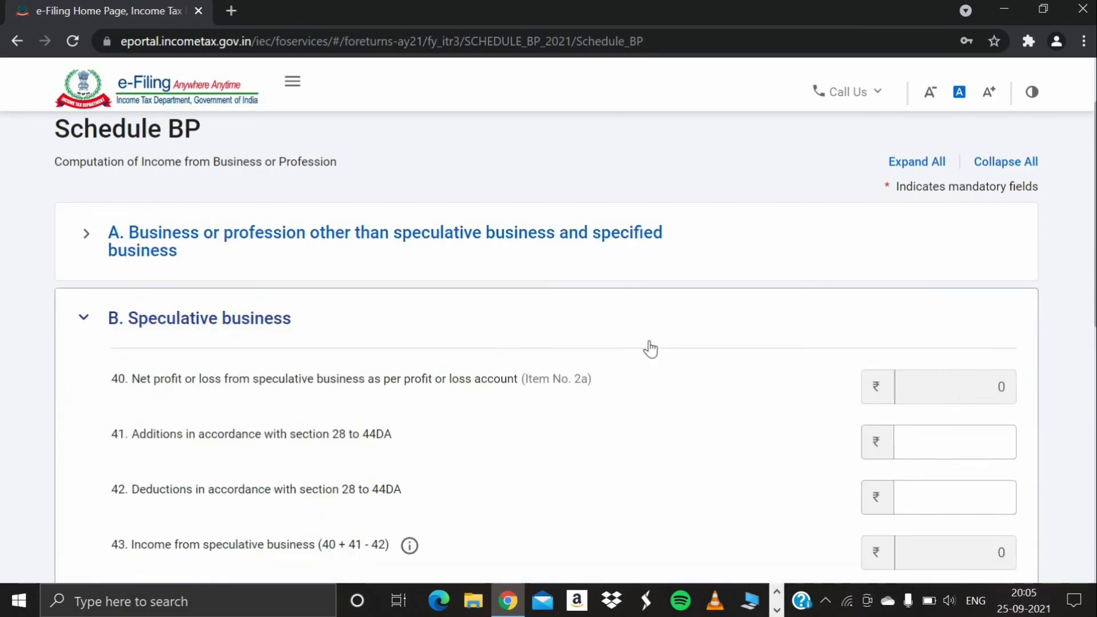